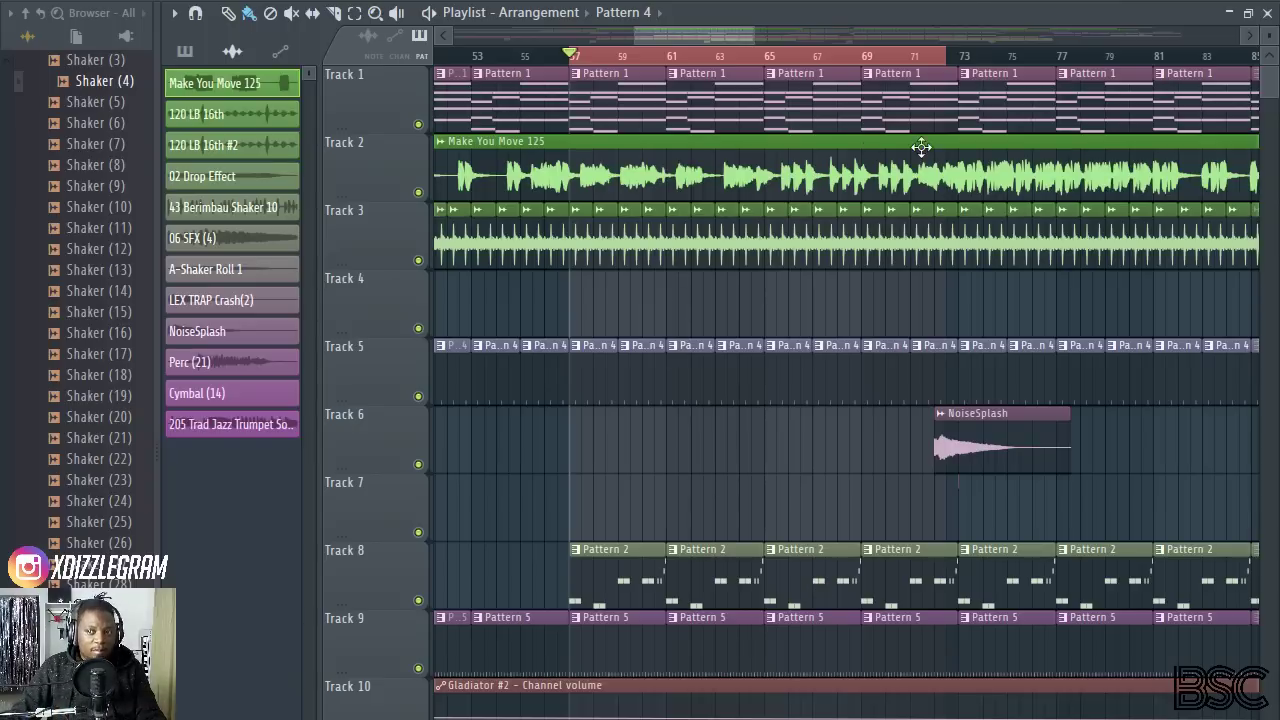
Play the full arrangement from bar 57 and listen to how the vocal sits in the looped section
key(F9)
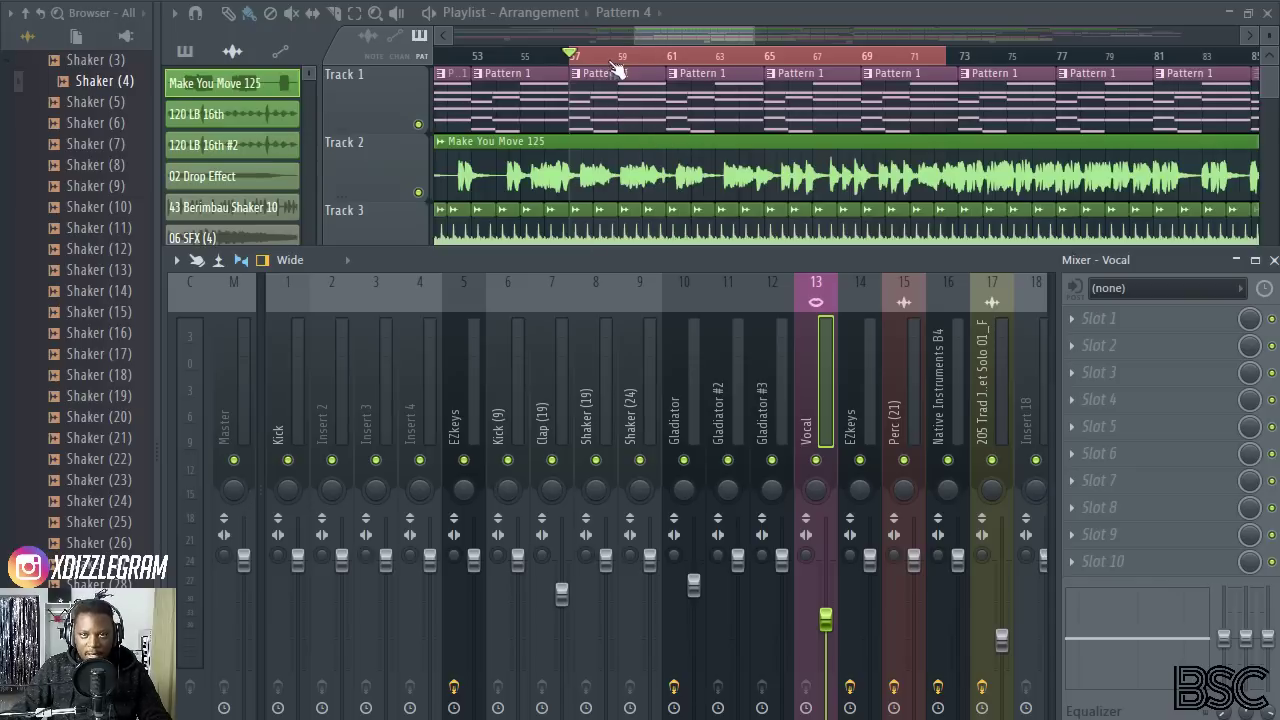
drag(684, 34, 681, 35)
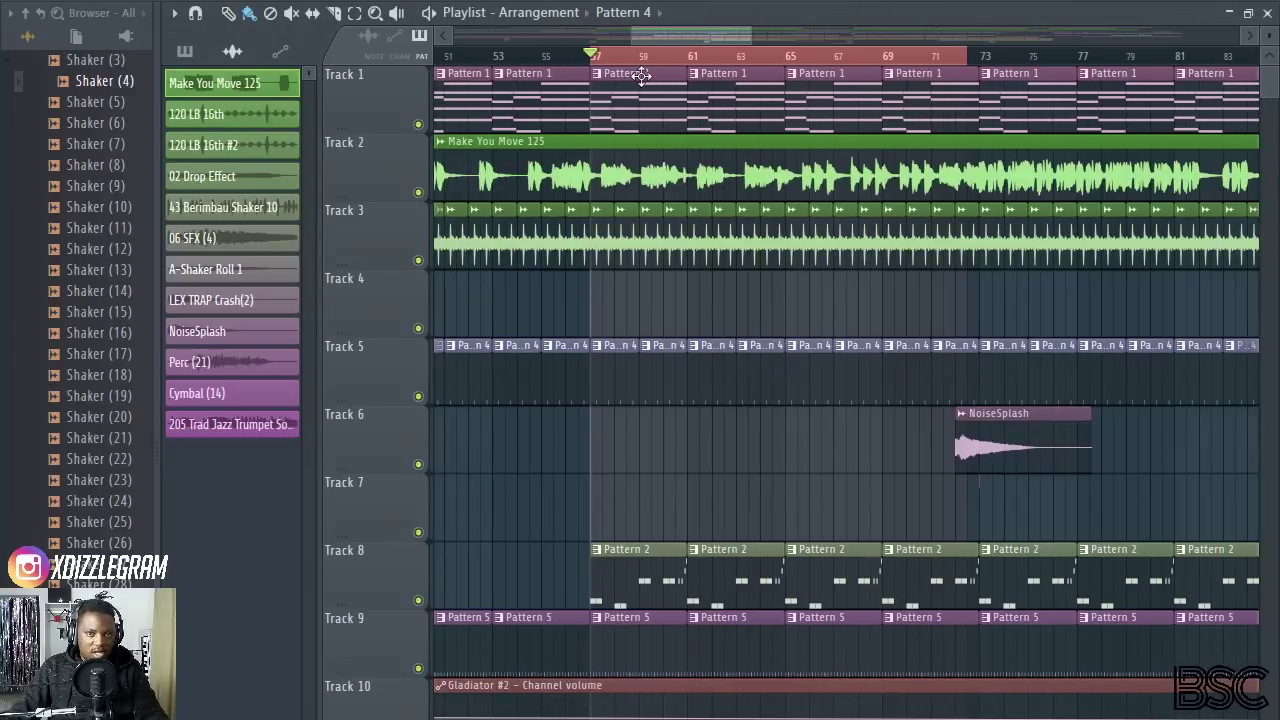
scroll(703, 55, down, 3)
key(space)
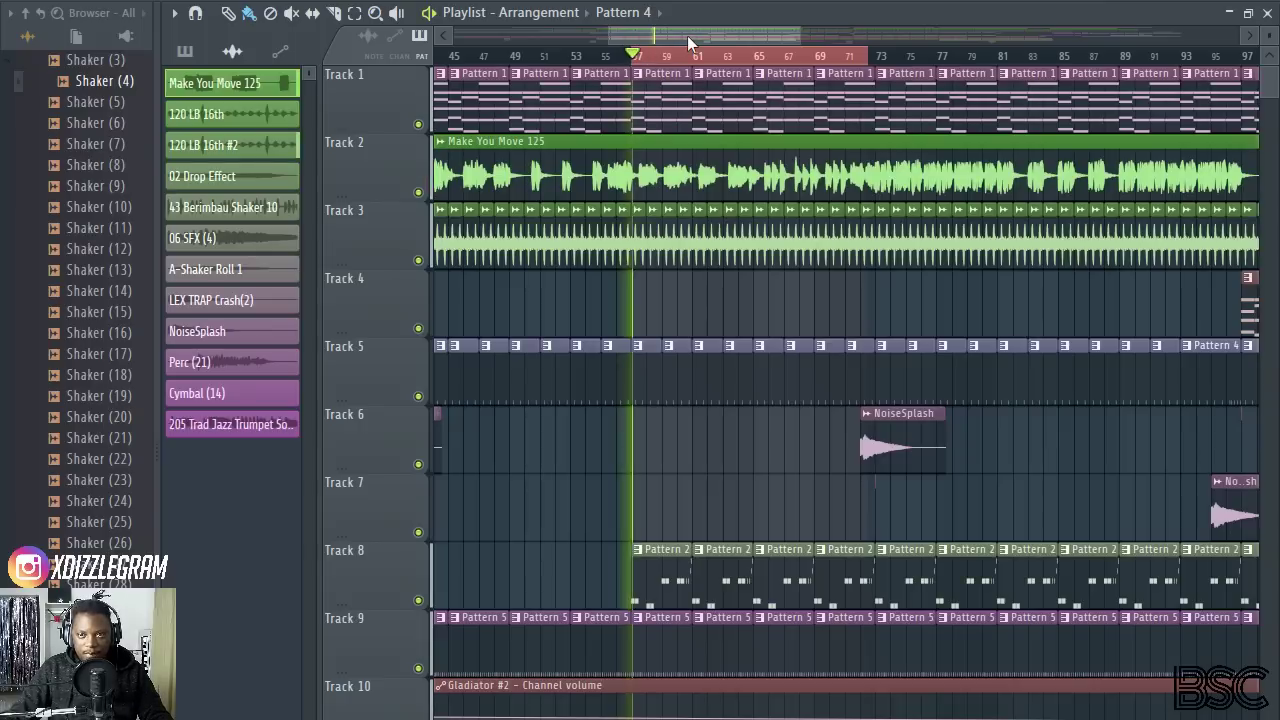
drag(688, 37, 695, 38)
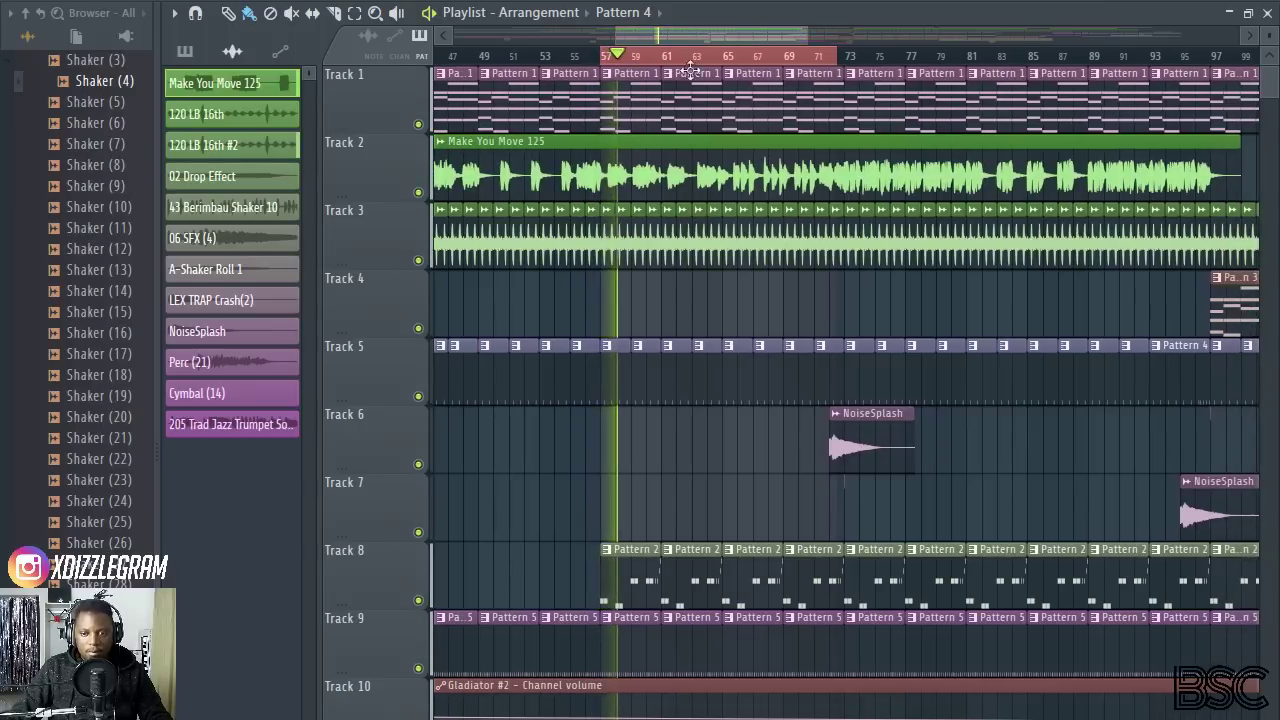
scroll(673, 108, down, 2)
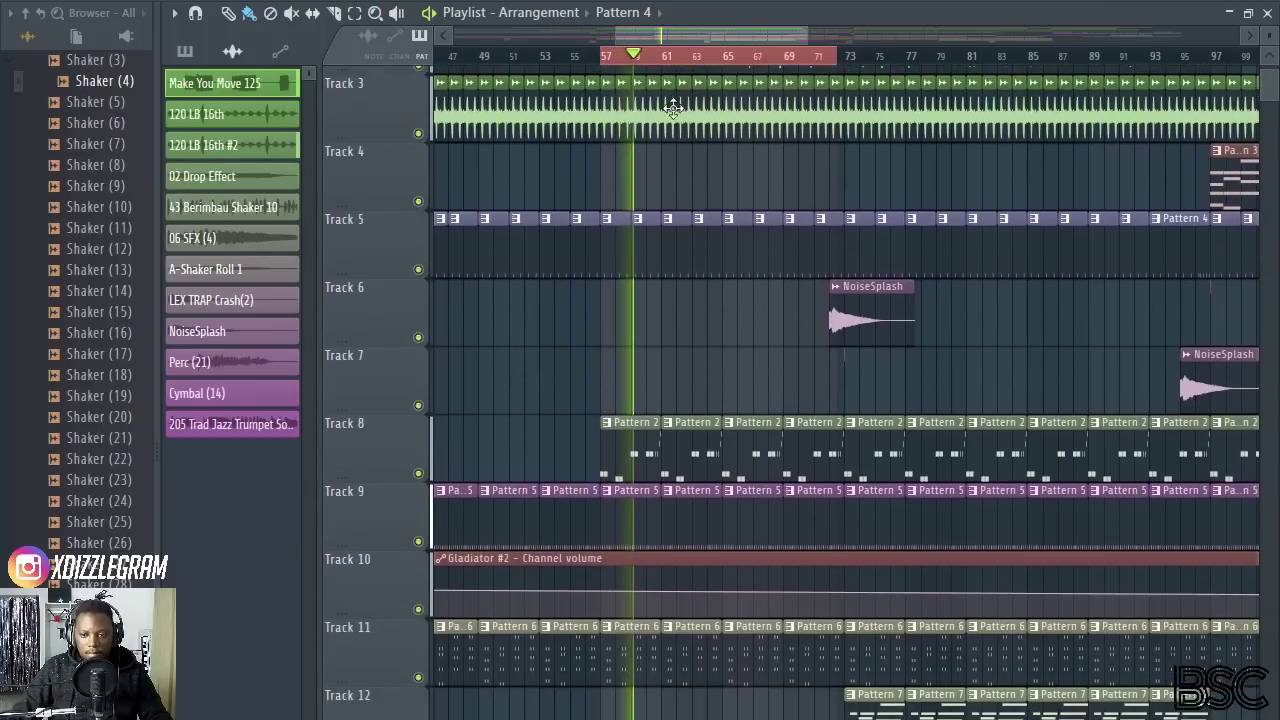
scroll(640, 90, up, 2)
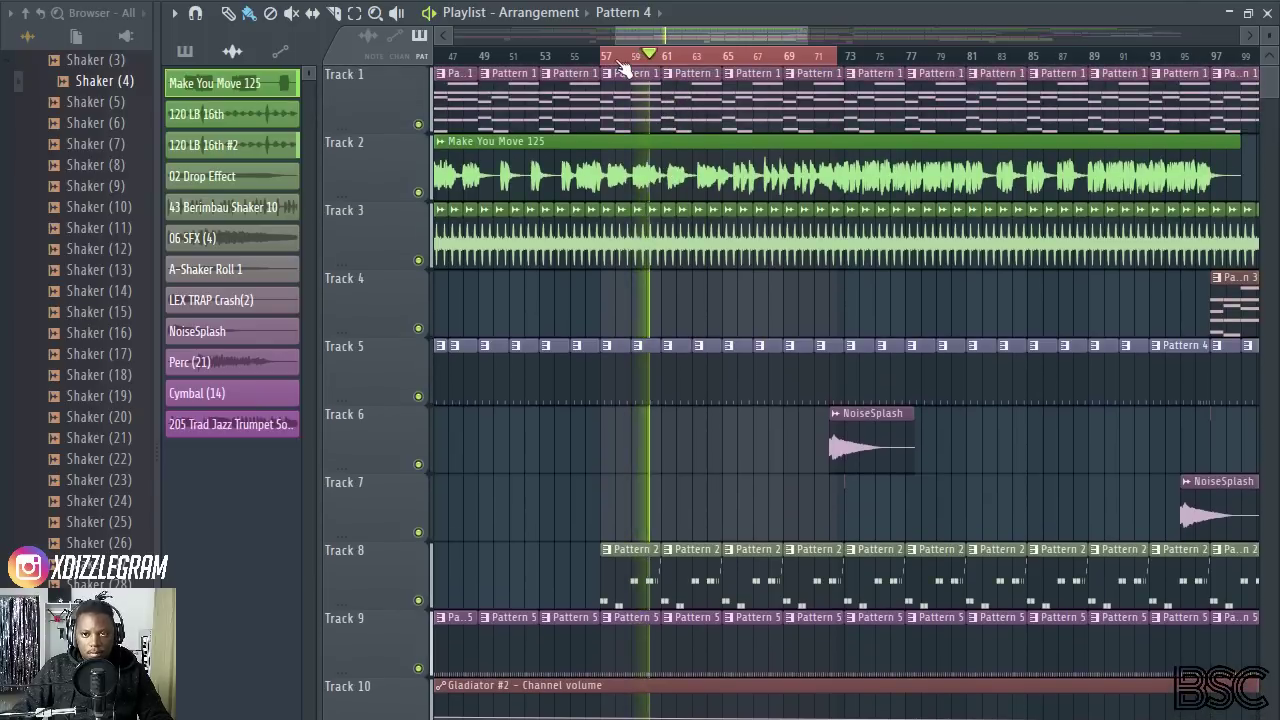
scroll(640, 57, up, 3)
scroll(645, 57, up, 1)
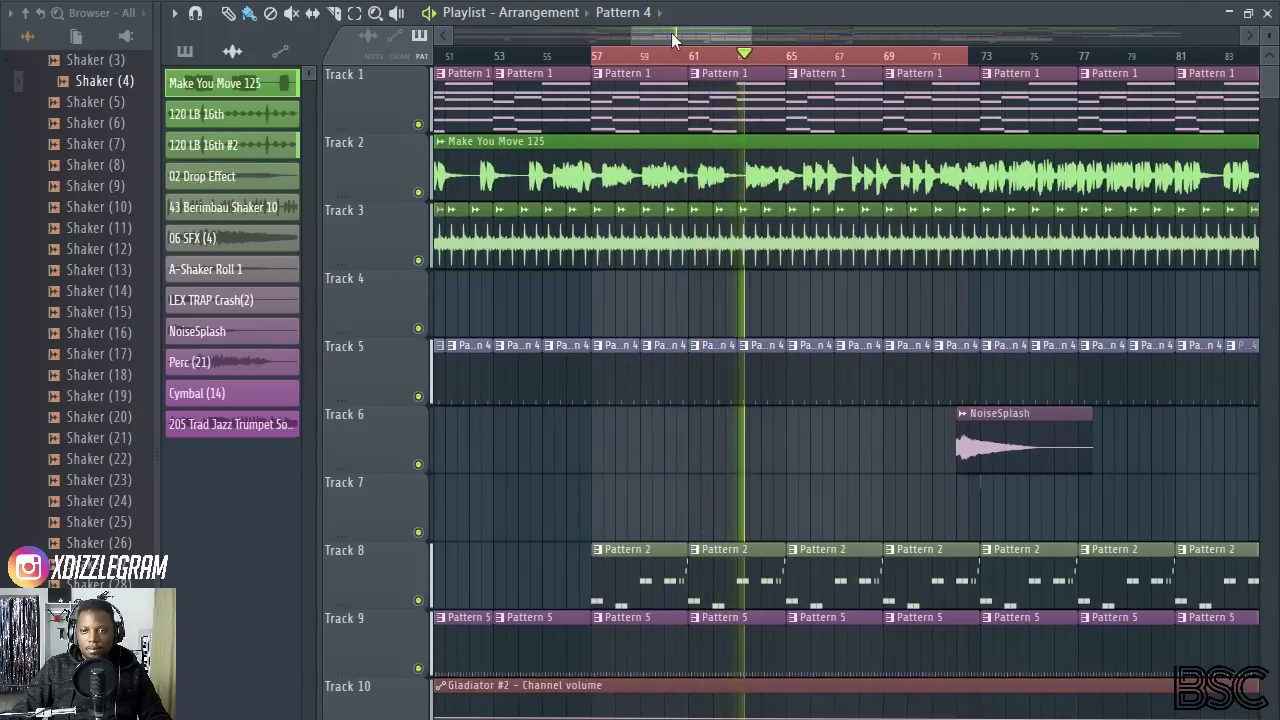
drag(692, 29, 701, 31)
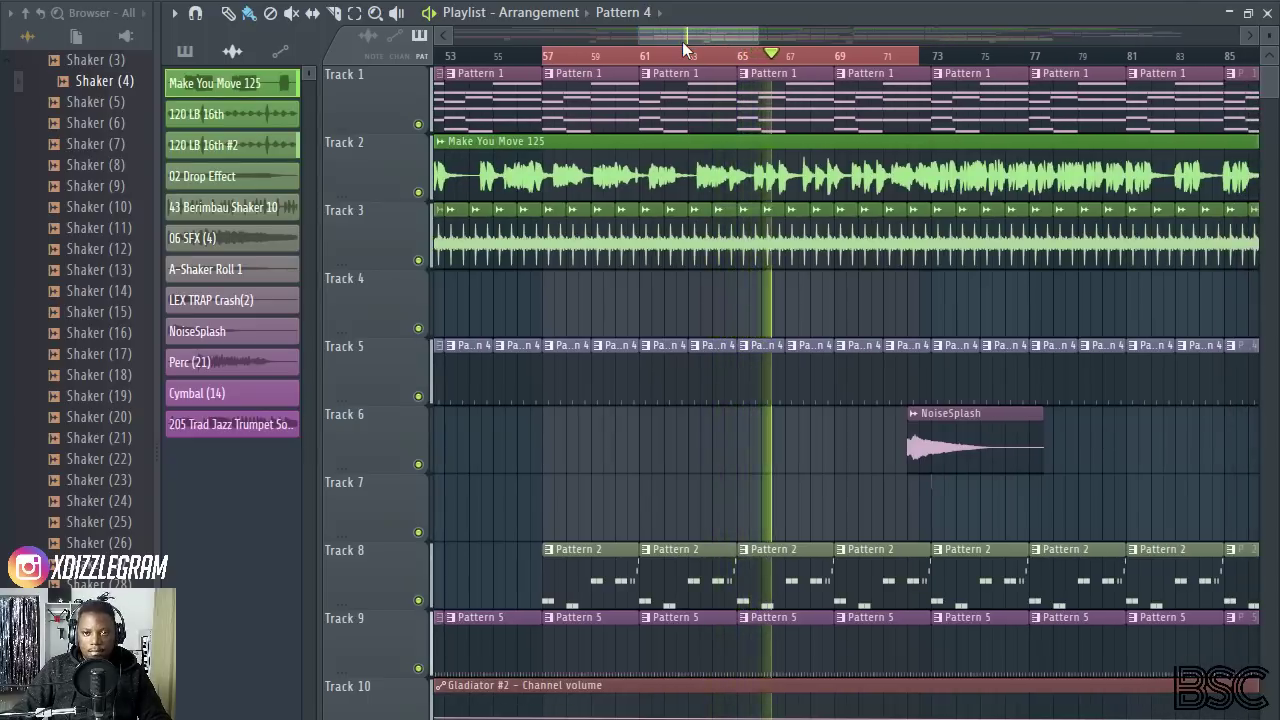
key(space)
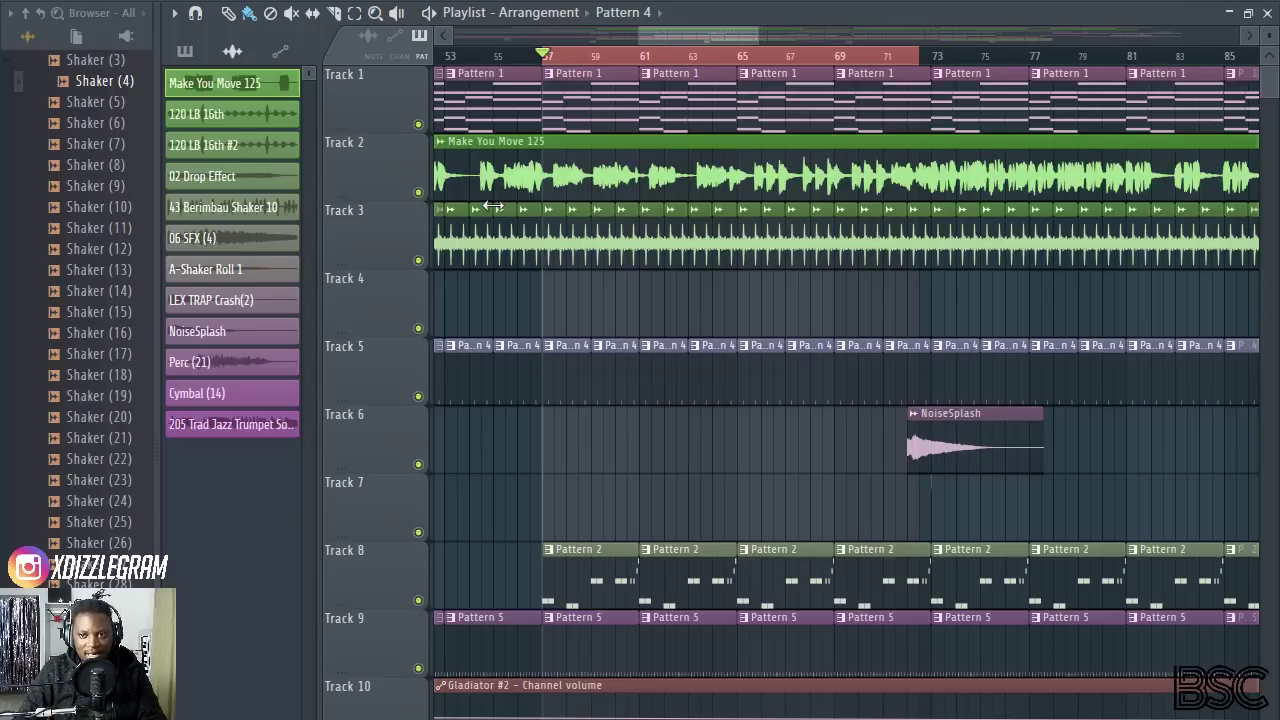
Solo Track 2 and play the Make You Move 125 vocal on its own from bar 57
double_click(637, 160)
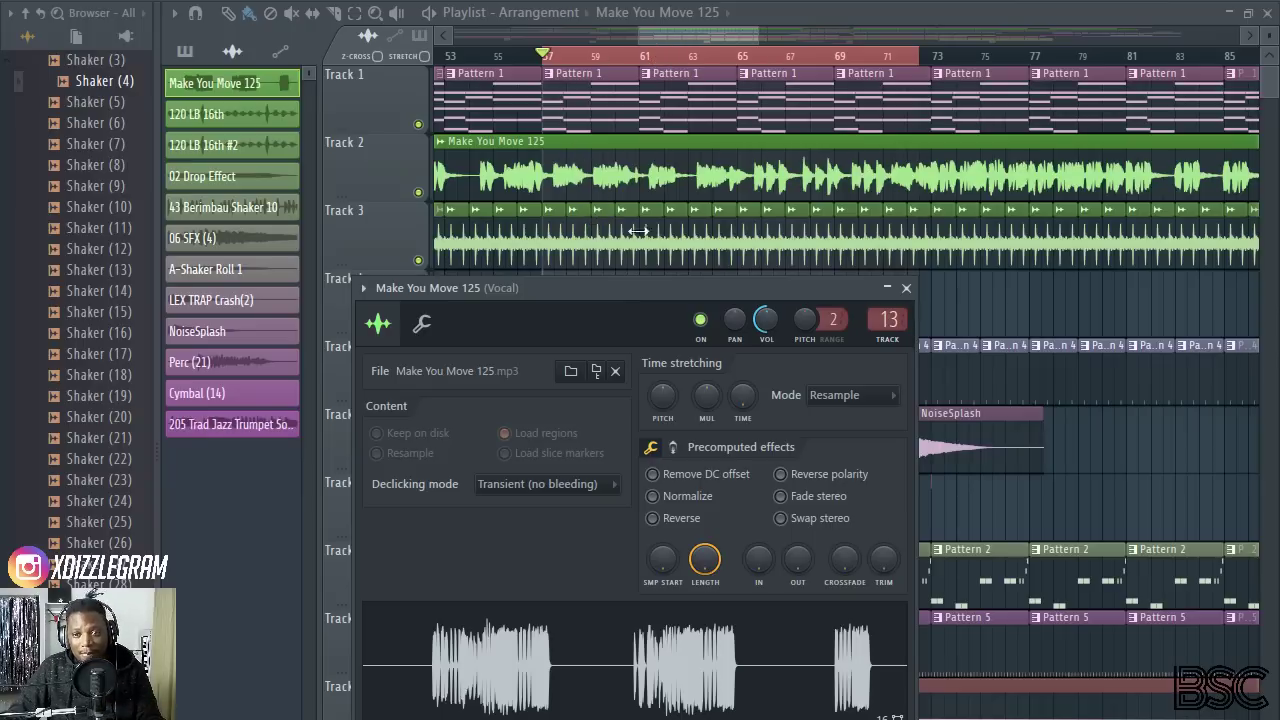
right_click(420, 194)
scroll(542, 64, up, 5)
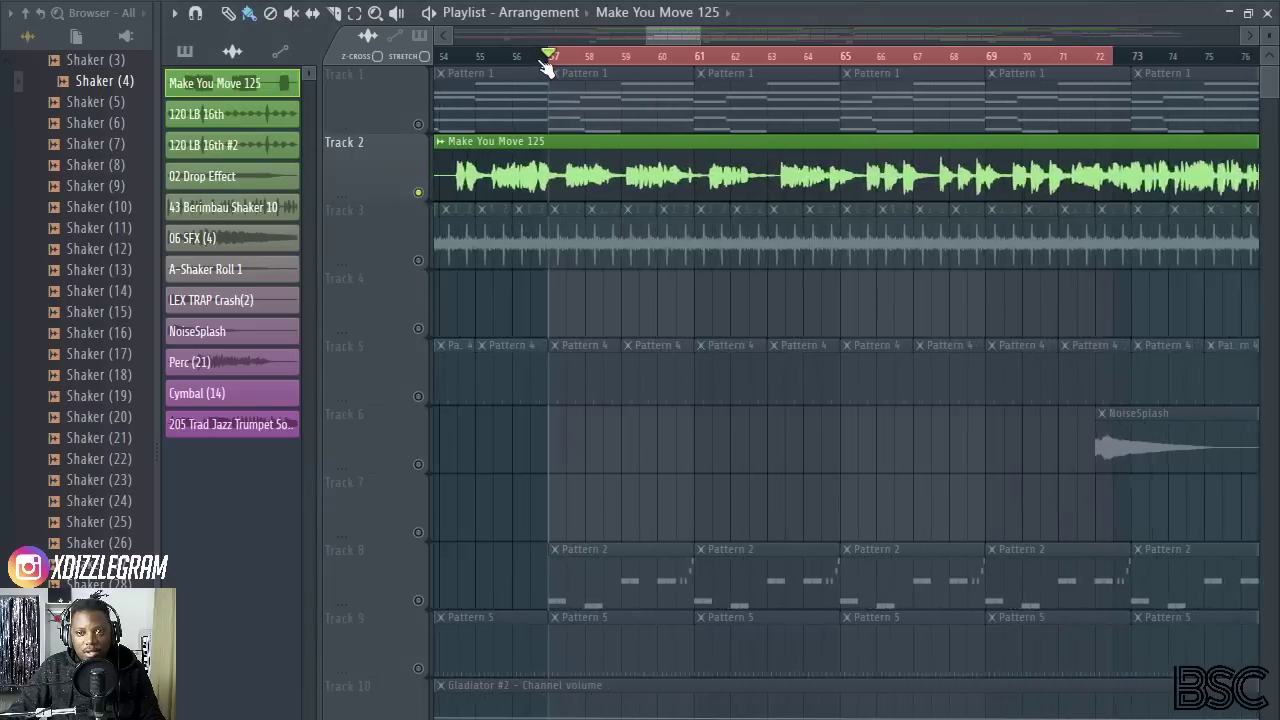
key(space)
scroll(694, 58, down, 2)
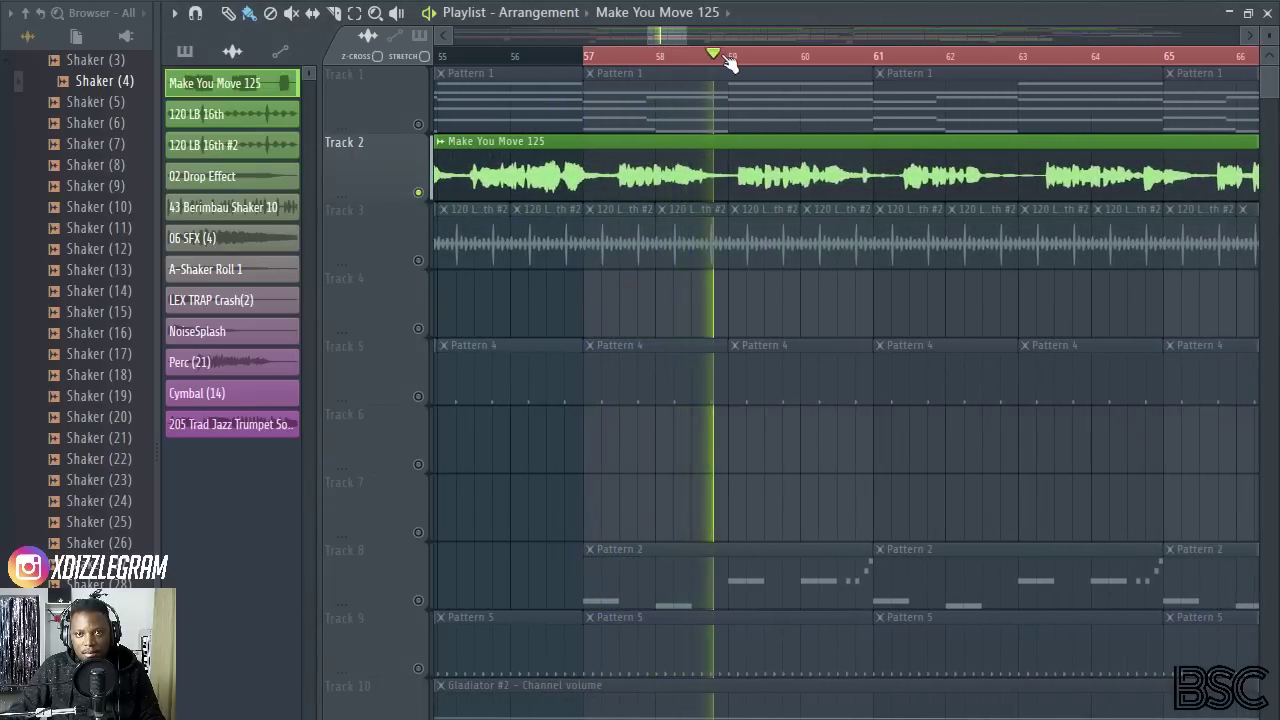
key(space)
Enlarge the playlist tracks and examine the soloed vocal's waveform around bars 58 to 60
scroll(727, 63, up, 6)
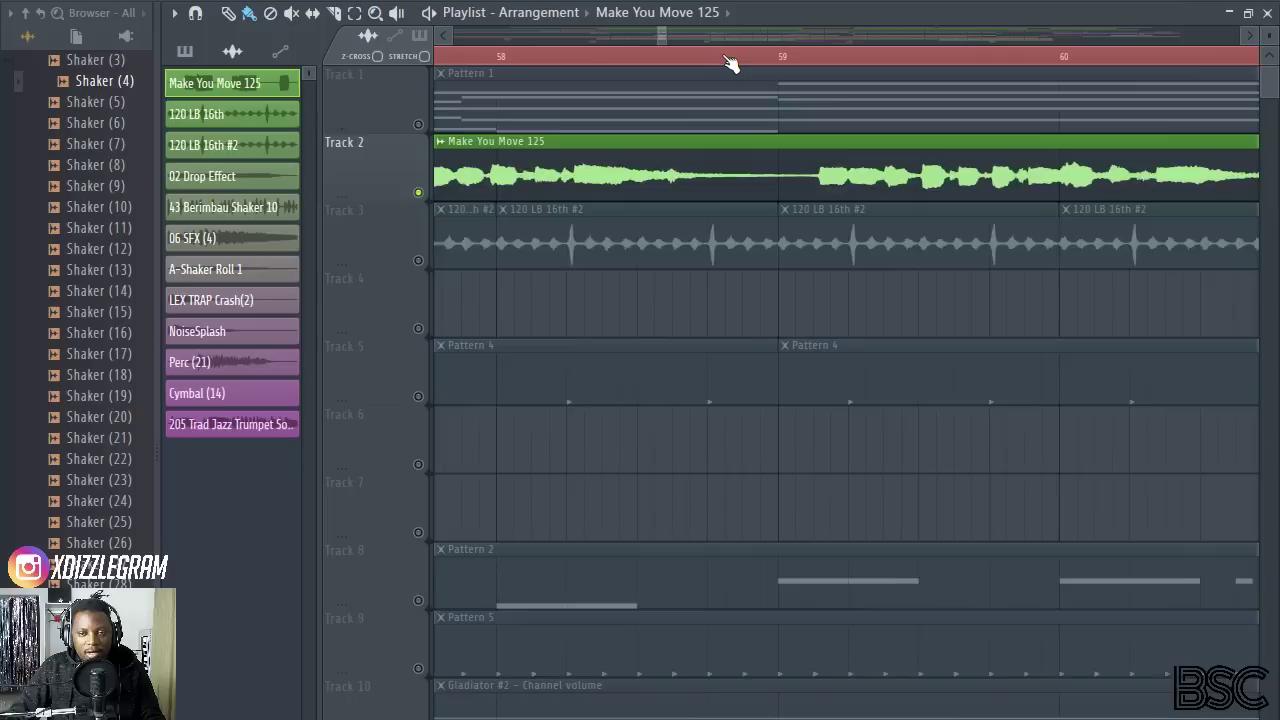
drag(1271, 37, 1271, 88)
scroll(735, 182, down, 3)
scroll(735, 182, up, 3)
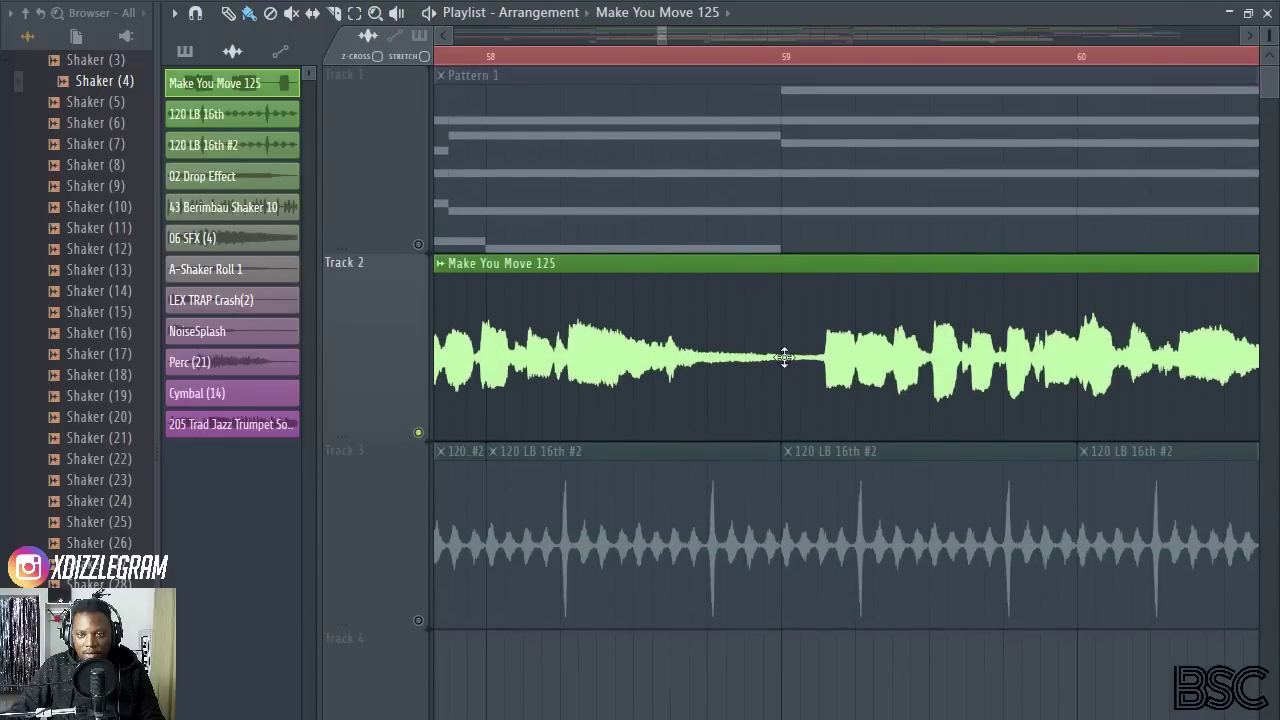
scroll(700, 65, down, 6)
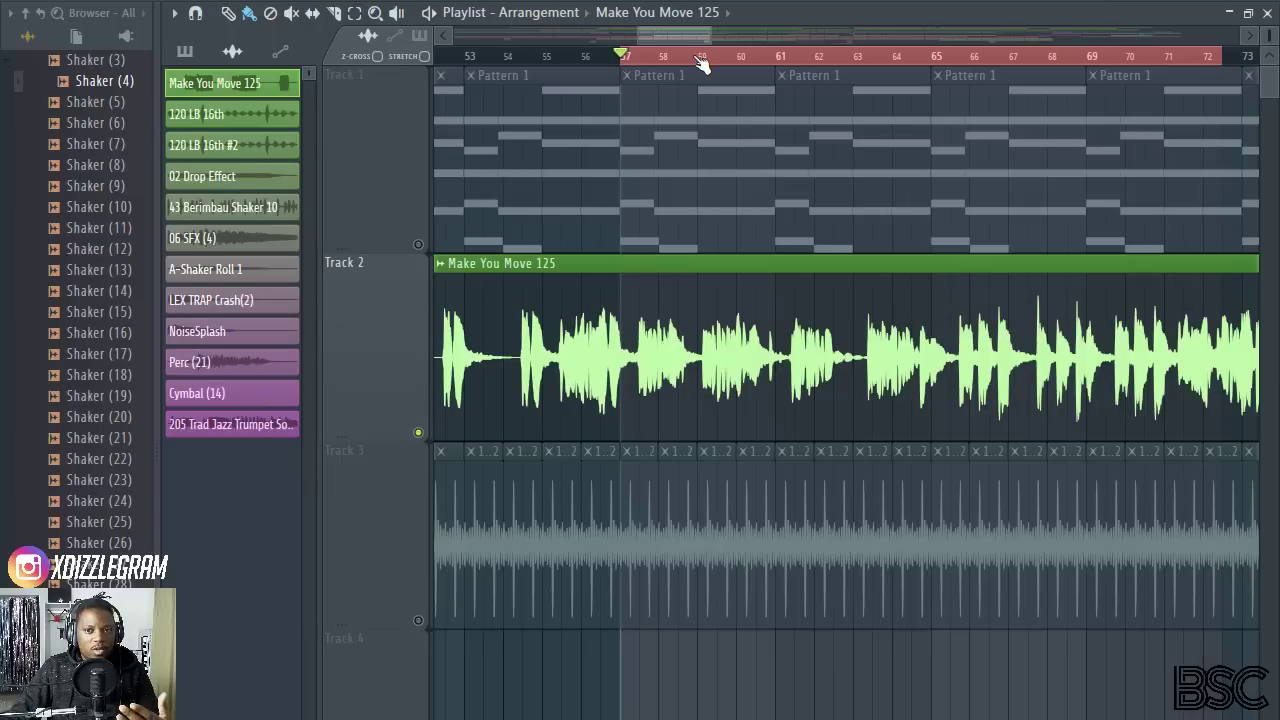
scroll(700, 63, down, 2)
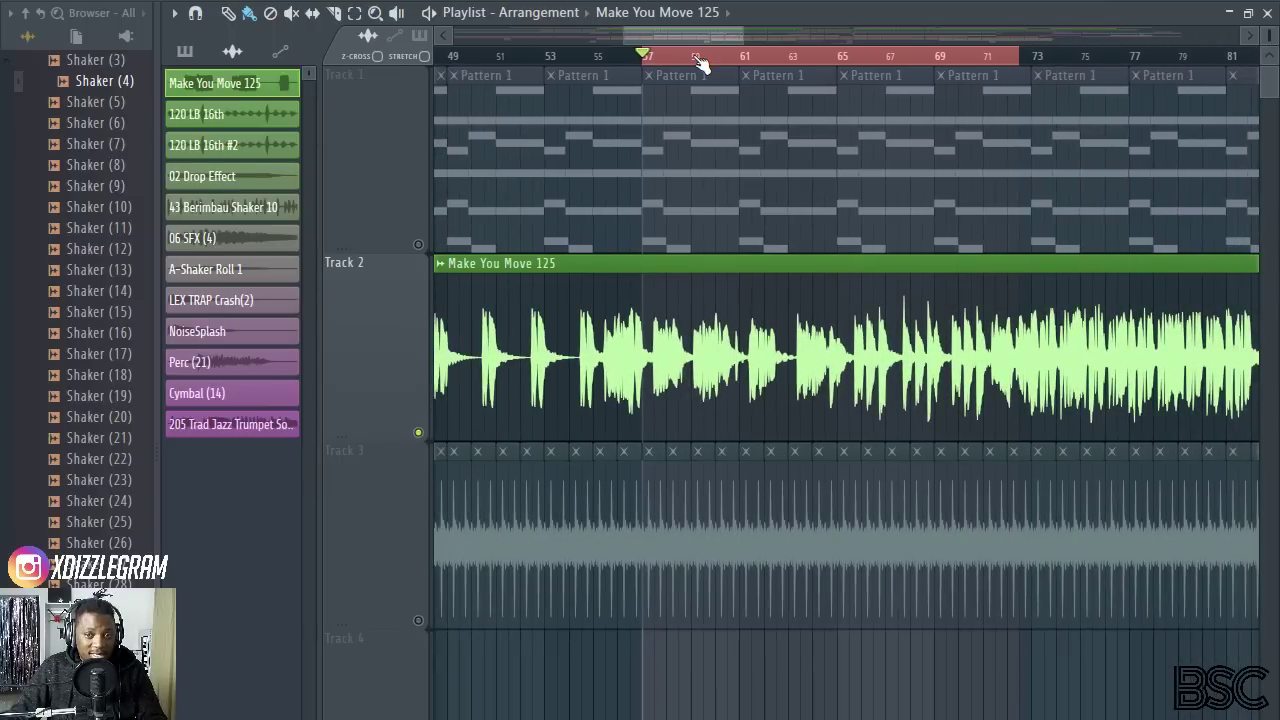
scroll(700, 63, down, 1)
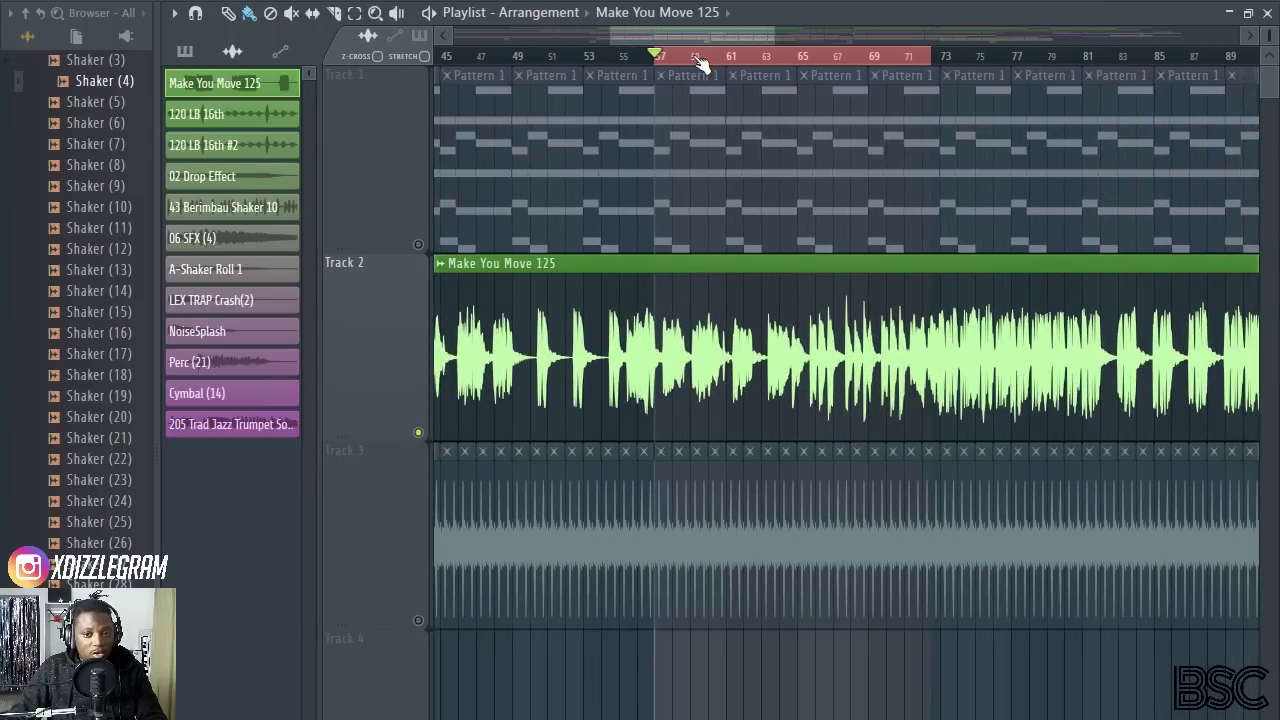
scroll(680, 58, up, 3)
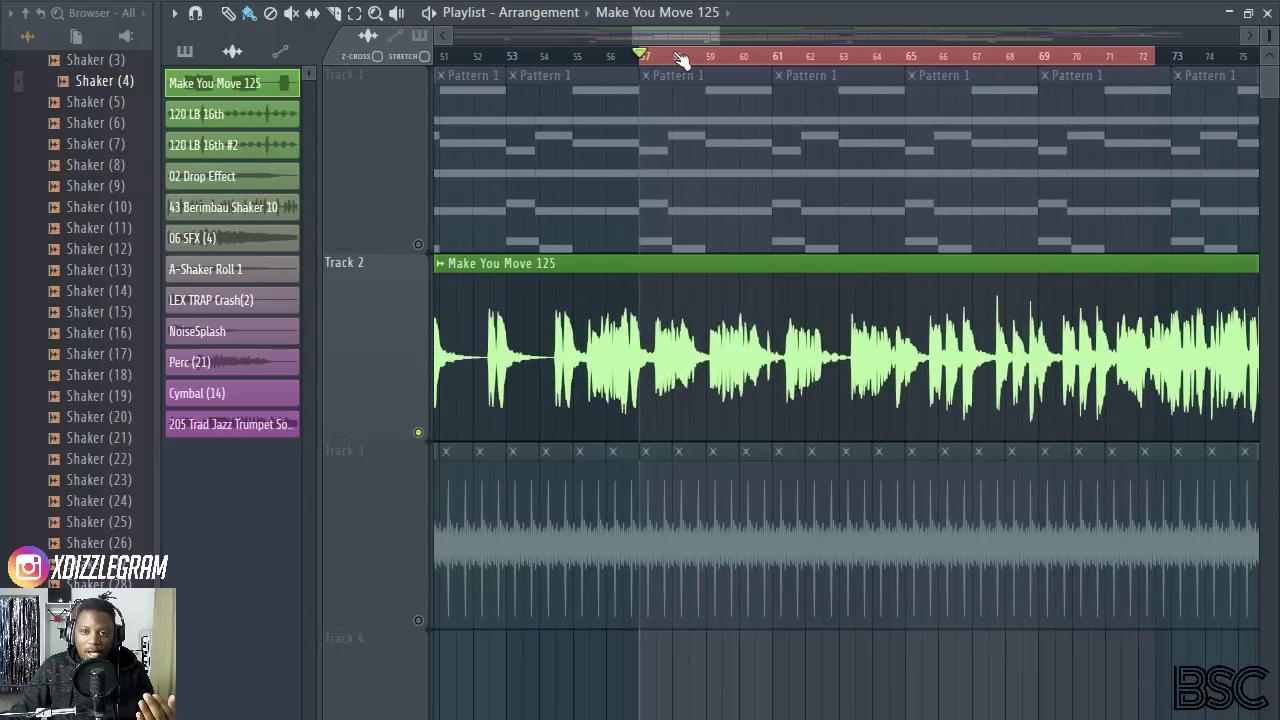
scroll(681, 60, down, 1)
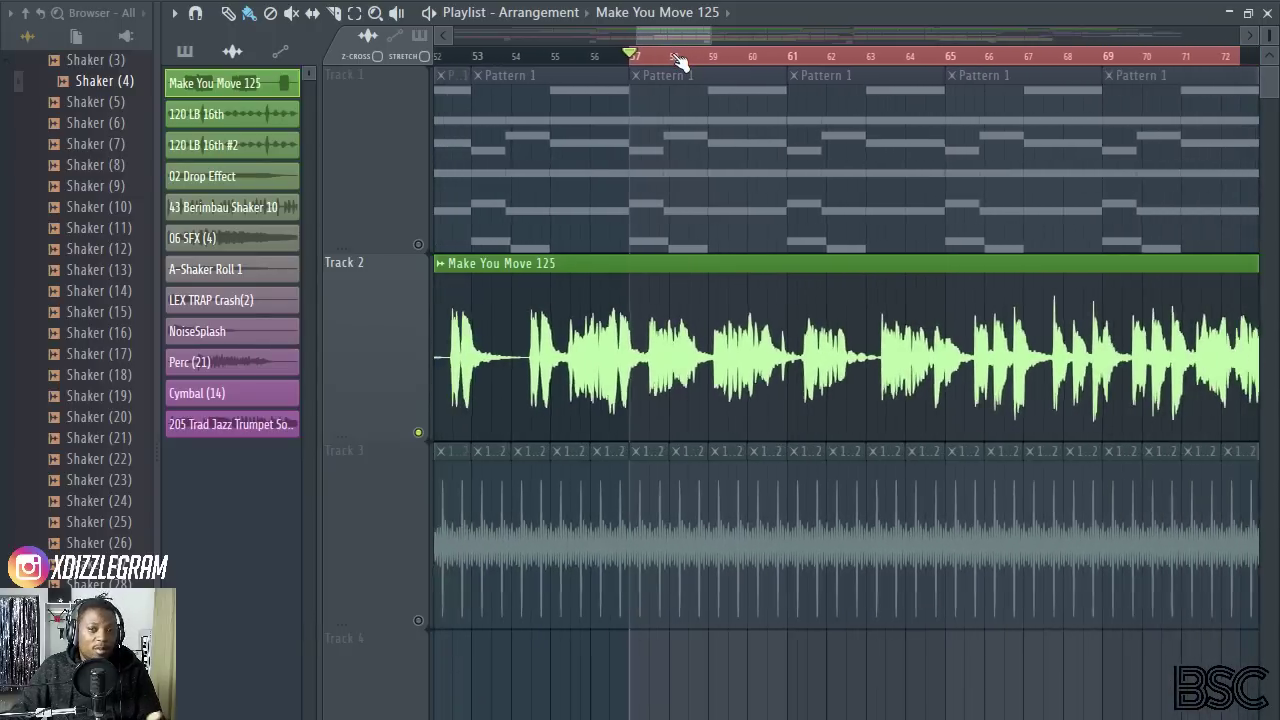
scroll(676, 55, down, 2)
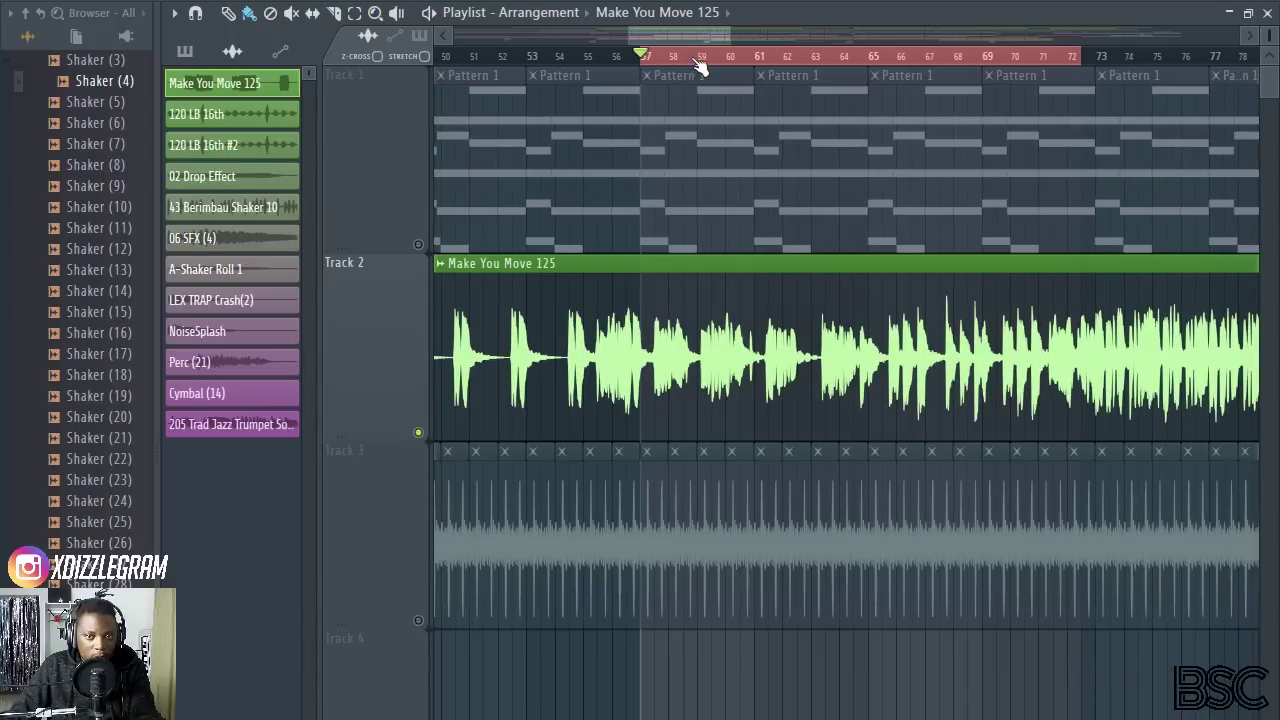
scroll(635, 58, up, 1)
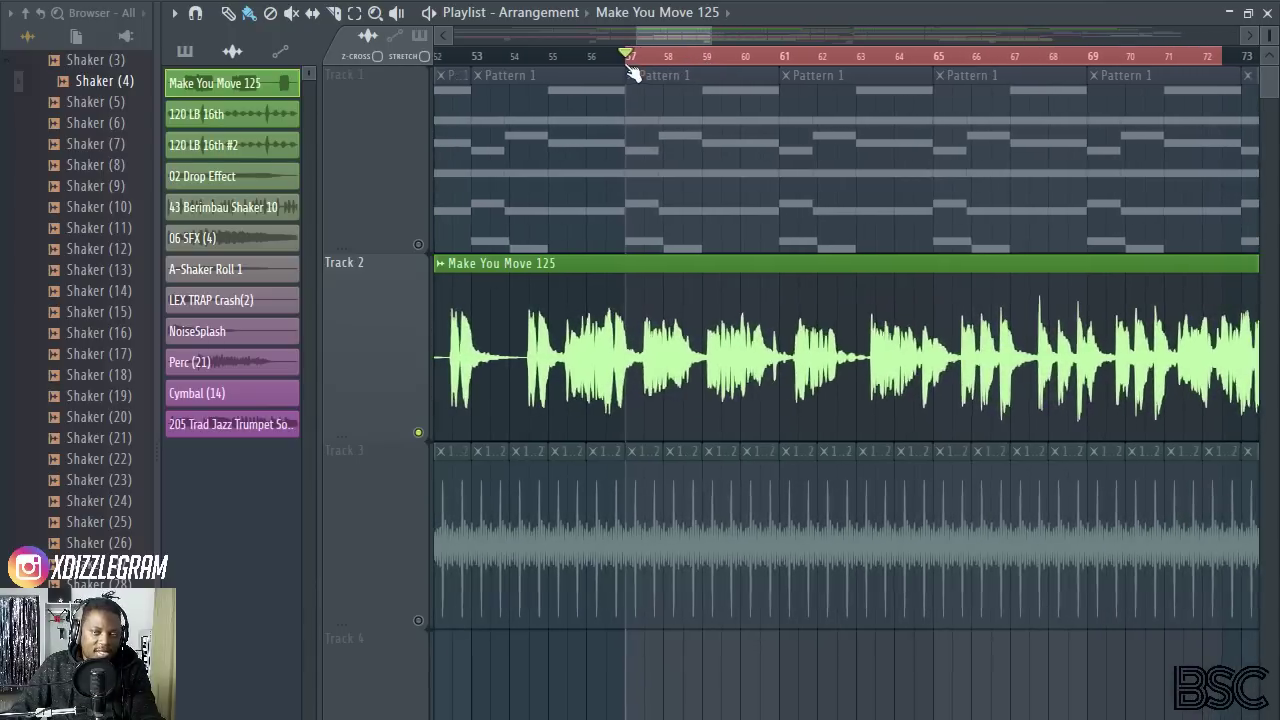
scroll(645, 64, up, 2)
scroll(684, 60, down, 3)
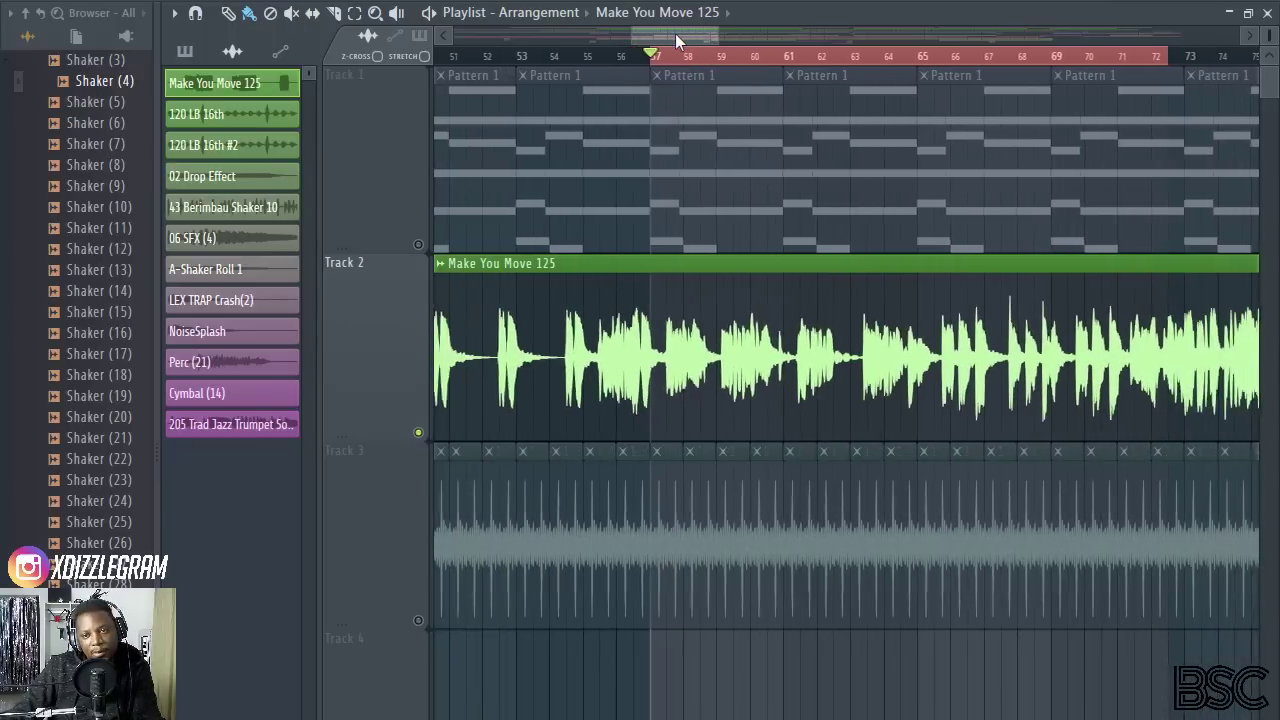
drag(677, 38, 686, 41)
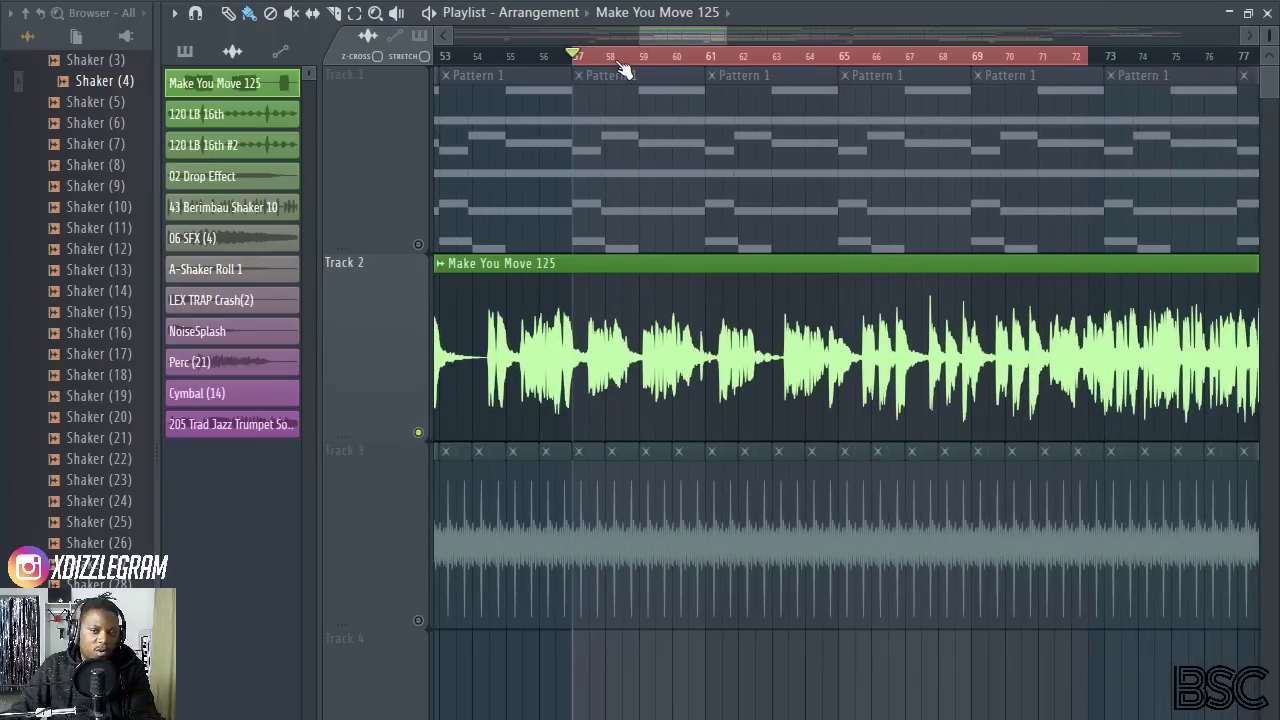
Open the mixer at the vocal clip's insert 13 and play the soloed vocal with both clip and meter in view
double_click(596, 354)
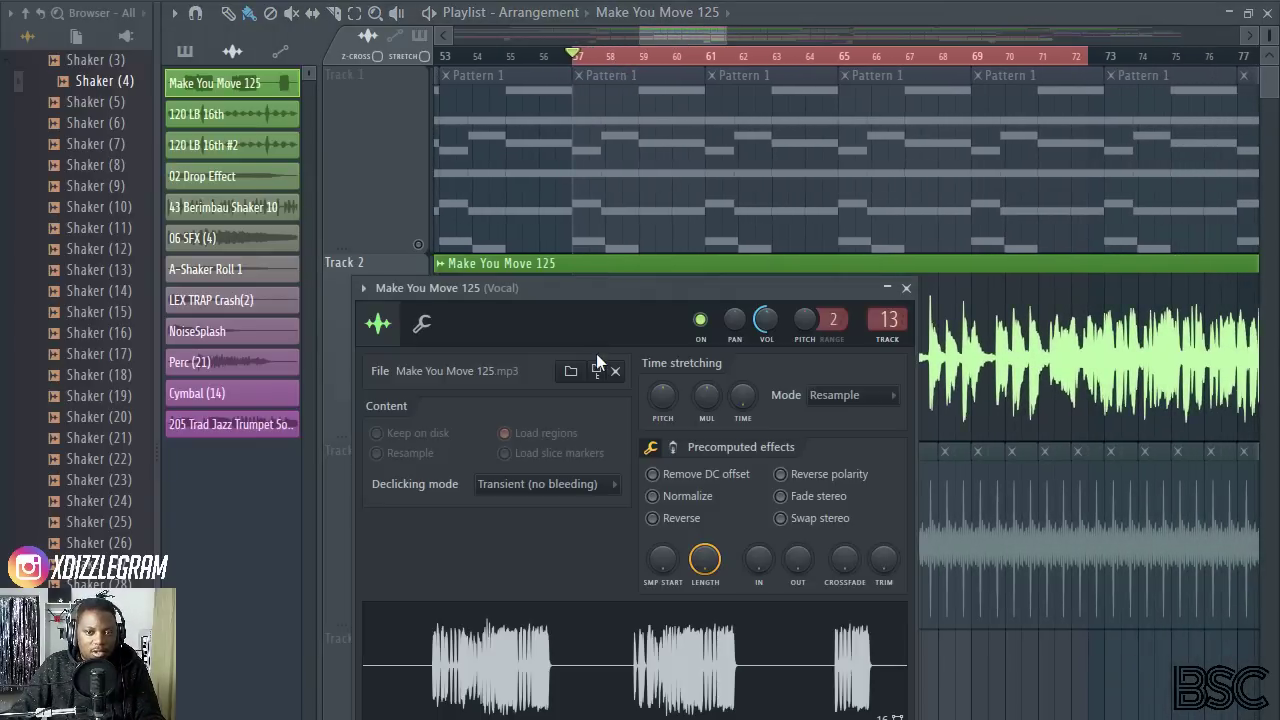
click(891, 319)
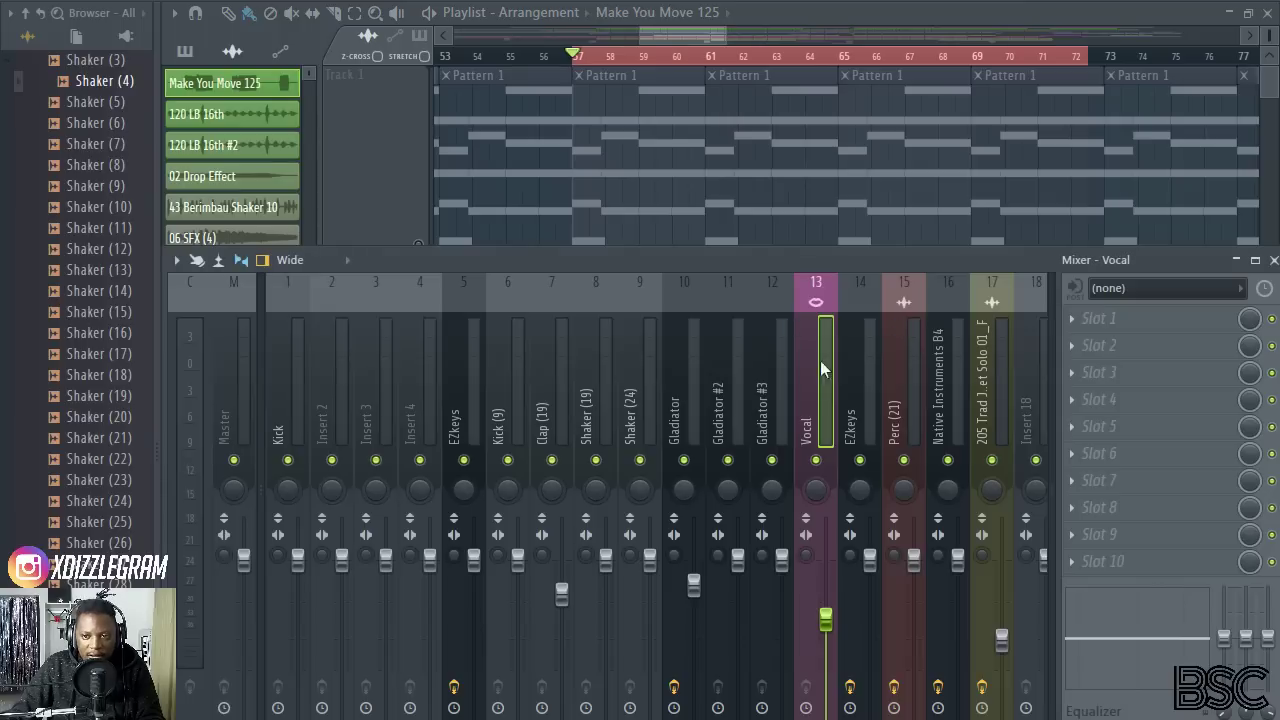
drag(826, 343, 555, 348)
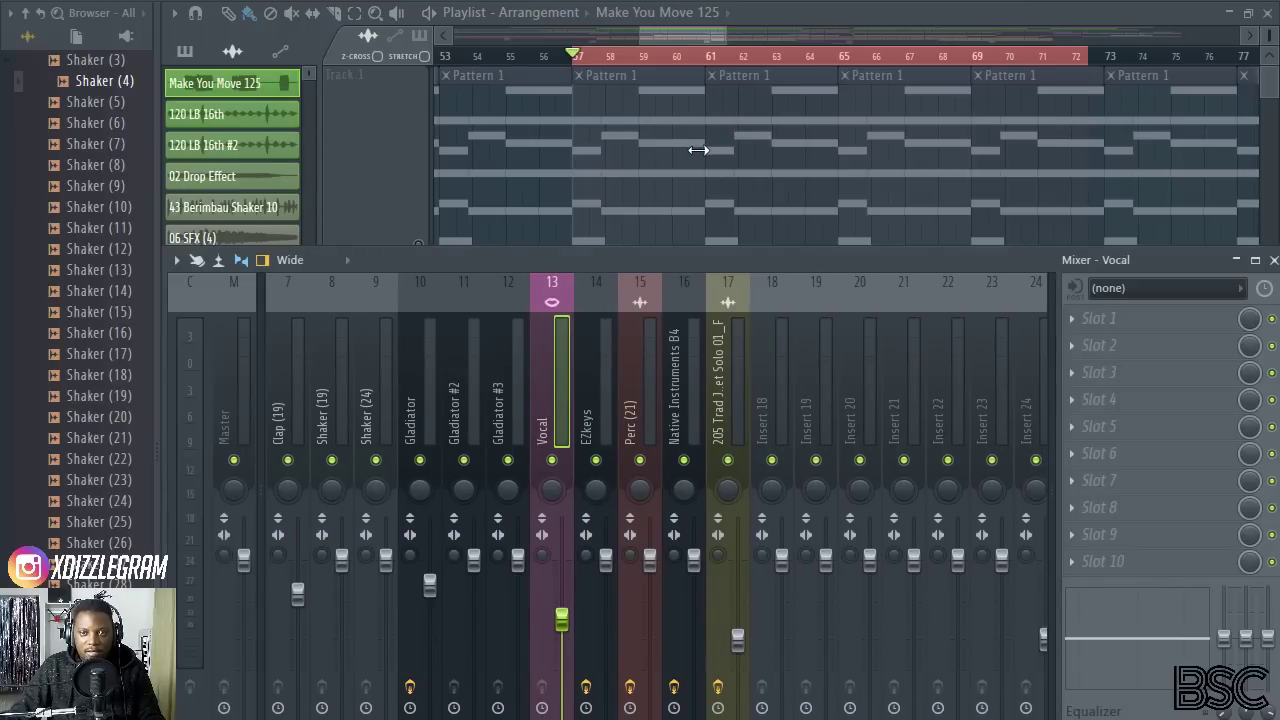
scroll(678, 149, down, 3)
scroll(678, 145, up, 1)
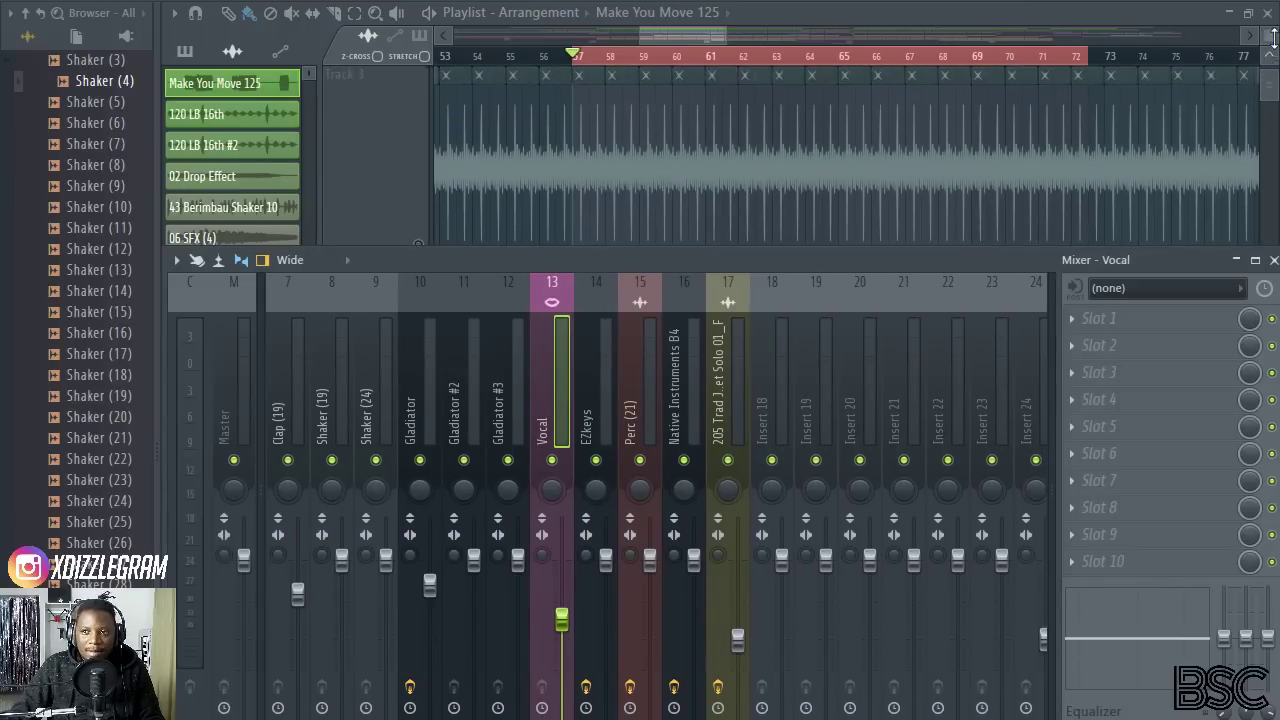
scroll(697, 114, up, 2)
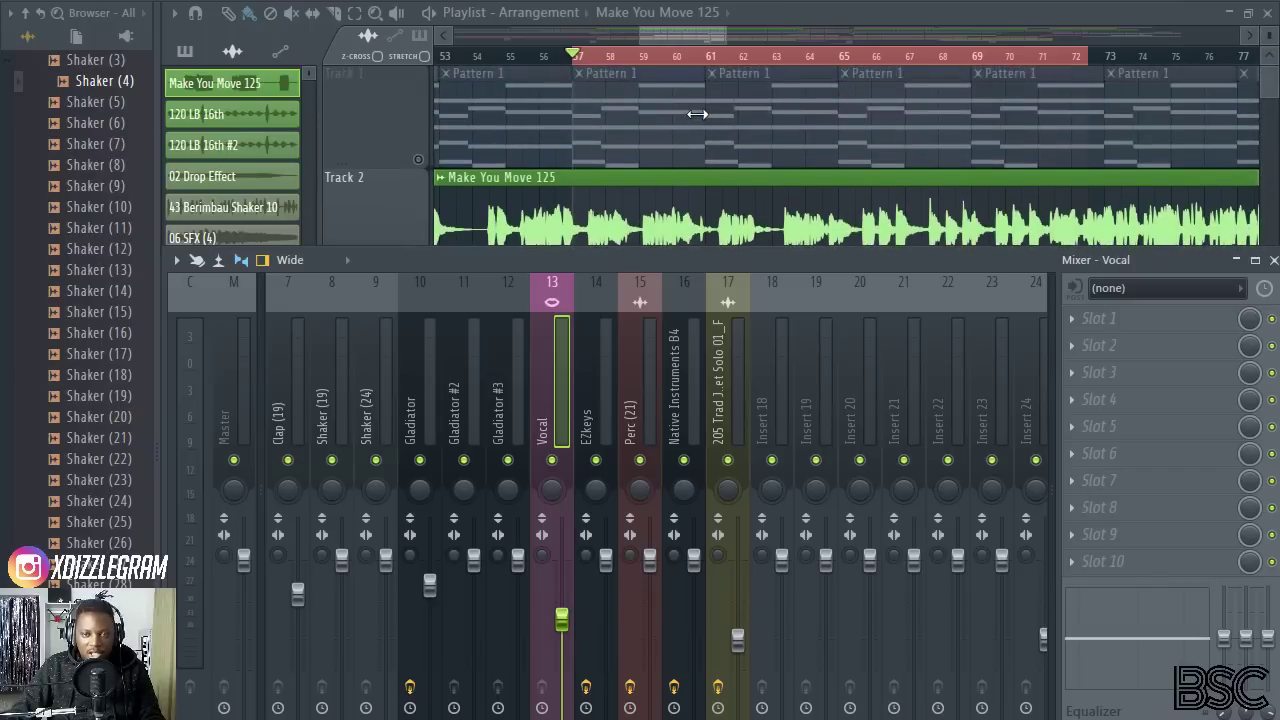
key(space)
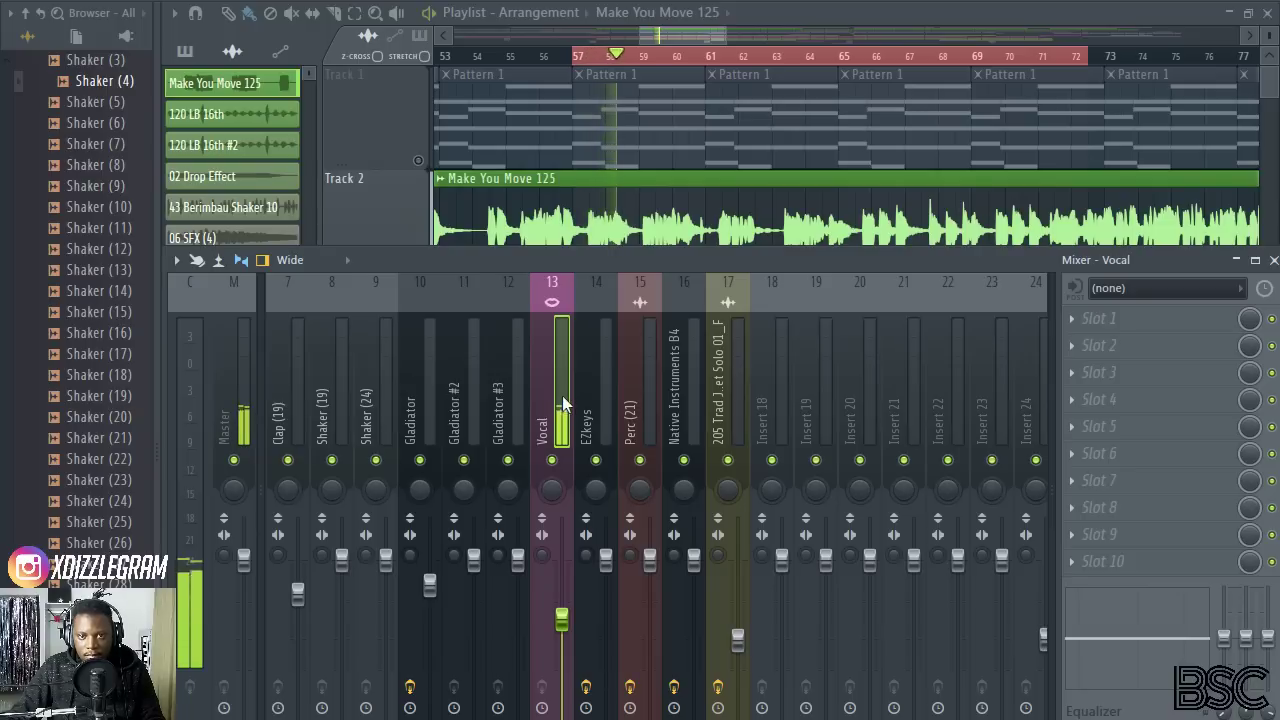
Load Fruity Parametric EQ 2 into the first effect slot of the Vocal insert and enlarge its window
click(1150, 318)
mouse_move(1173, 343)
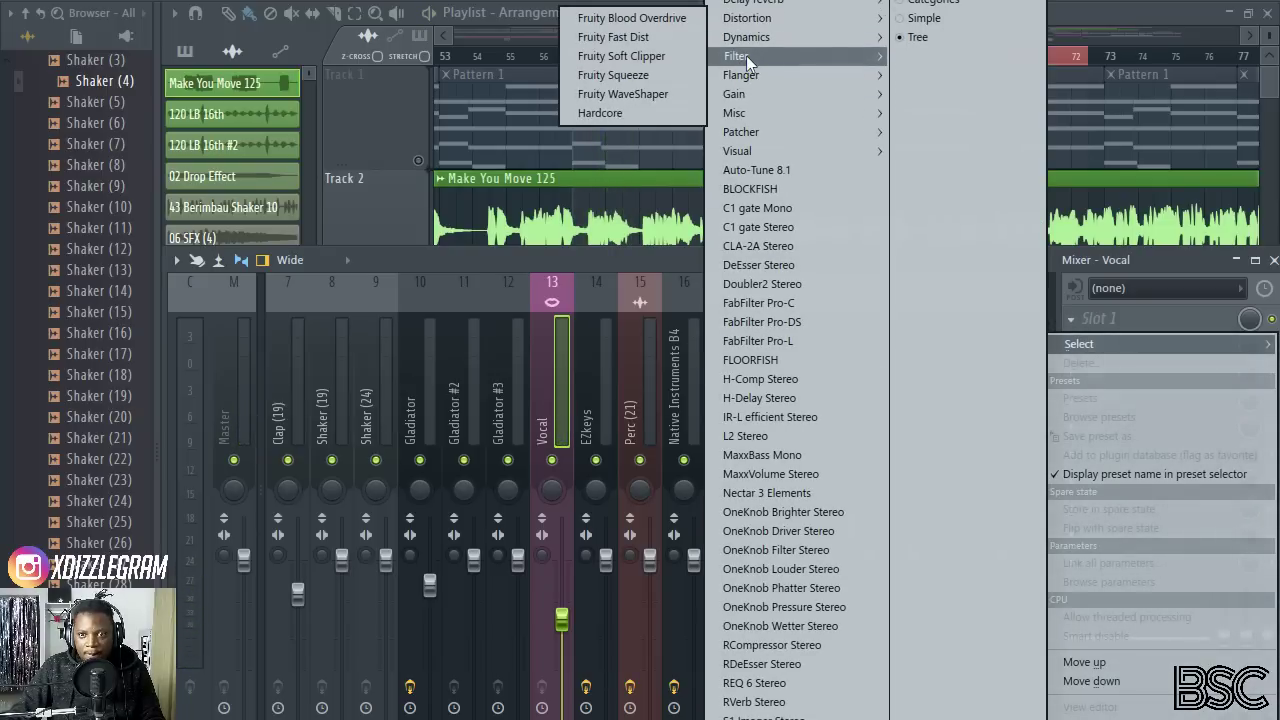
mouse_move(746, 56)
click(640, 115)
drag(559, 210, 574, 184)
drag(809, 194, 706, 87)
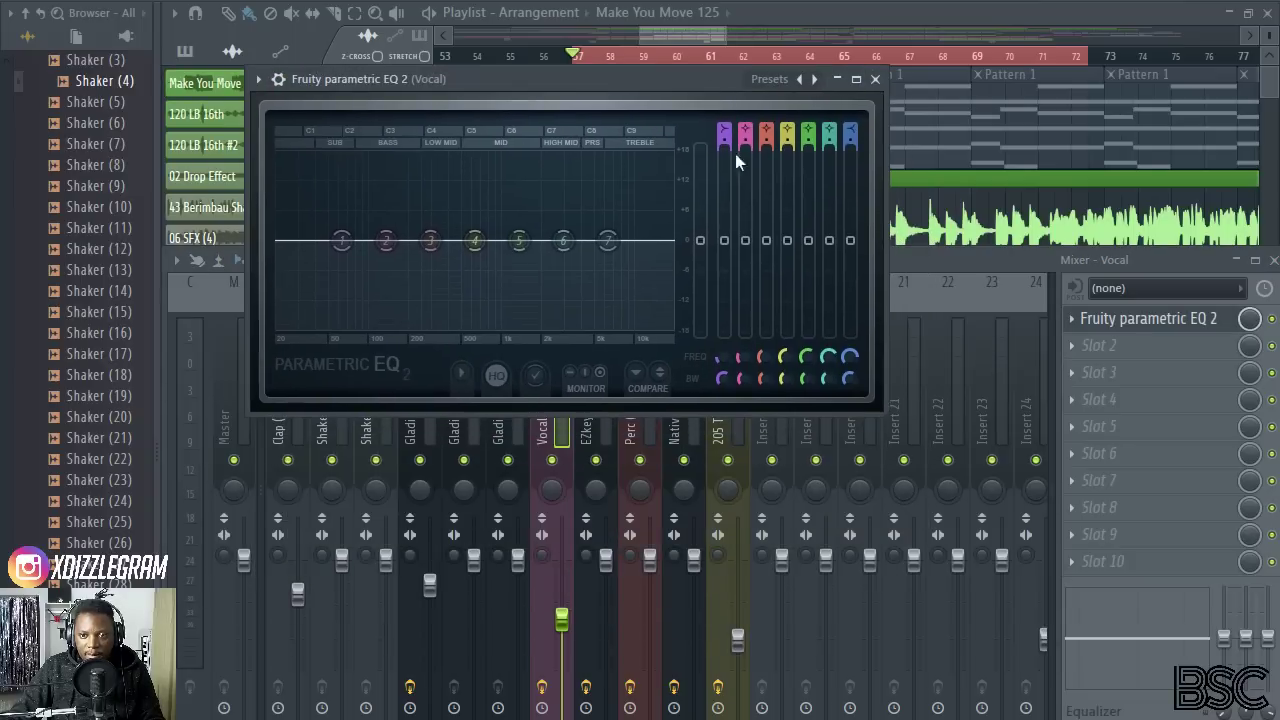
drag(881, 410, 1158, 612)
drag(777, 72, 727, 55)
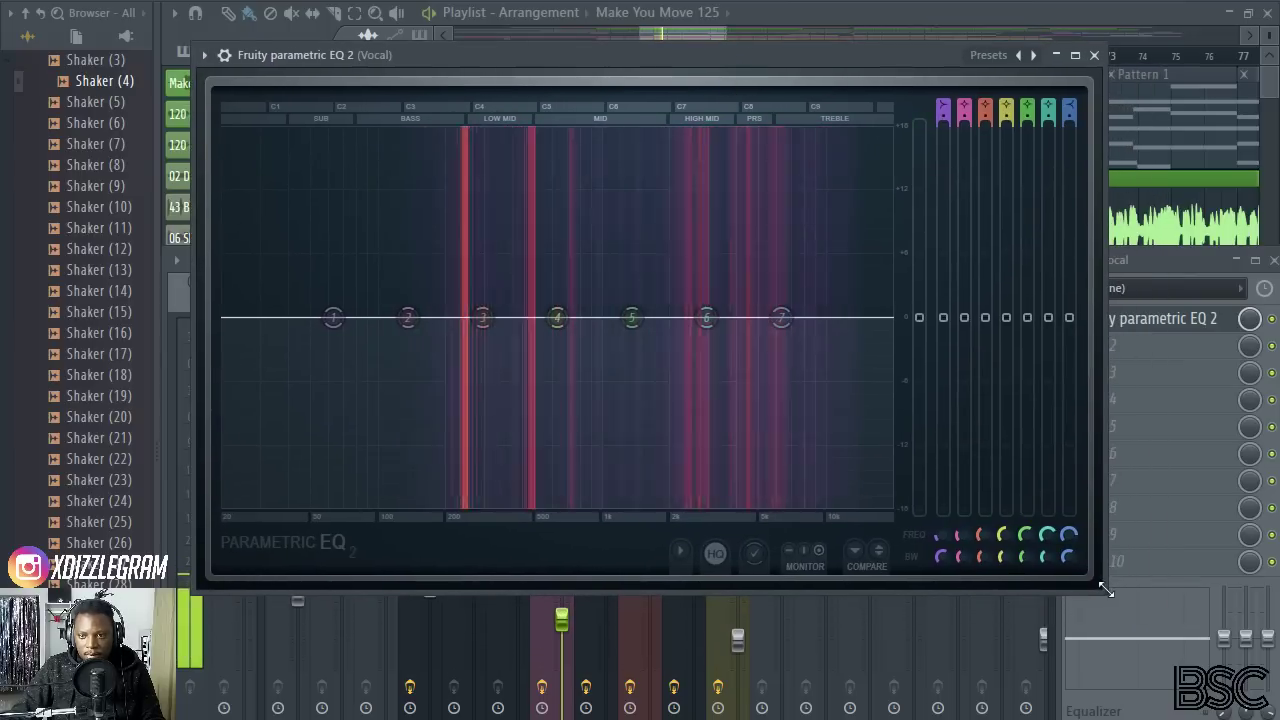
drag(1096, 589, 1176, 678)
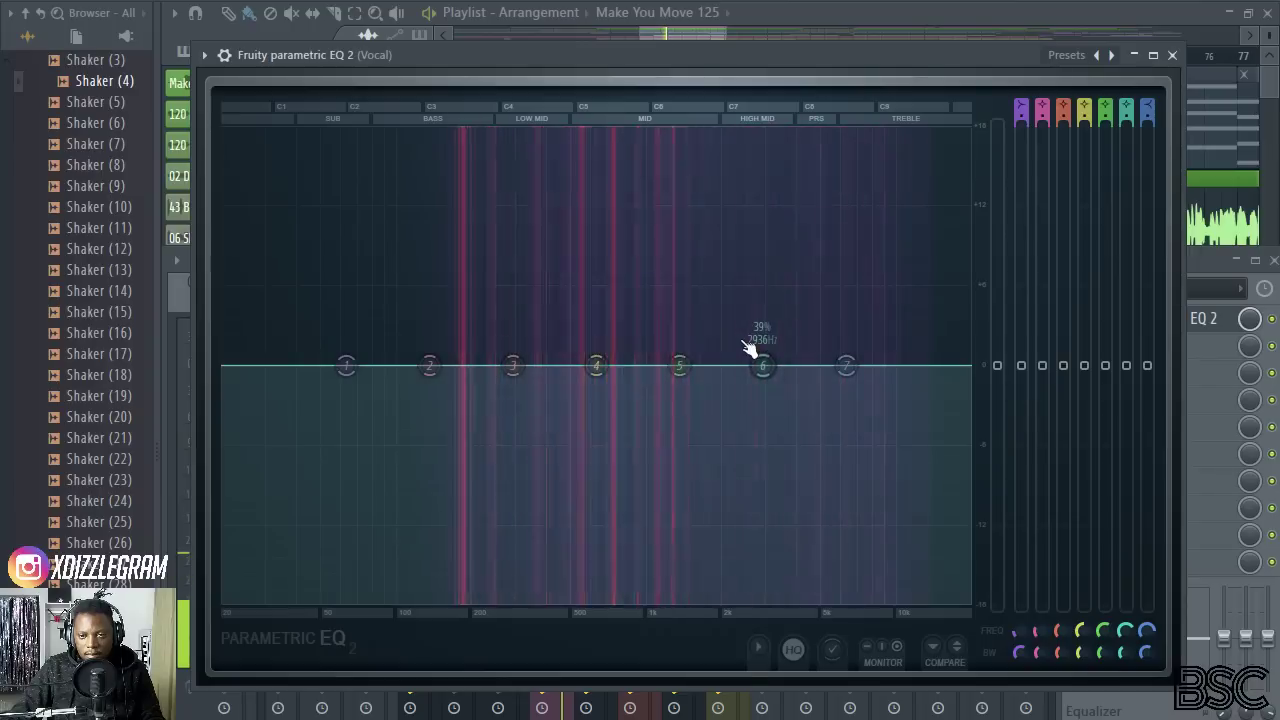
Shift EQ band 7 up to about 10 kHz and boost band 6 by about 3 dB at 3270 Hz
drag(849, 370, 906, 370)
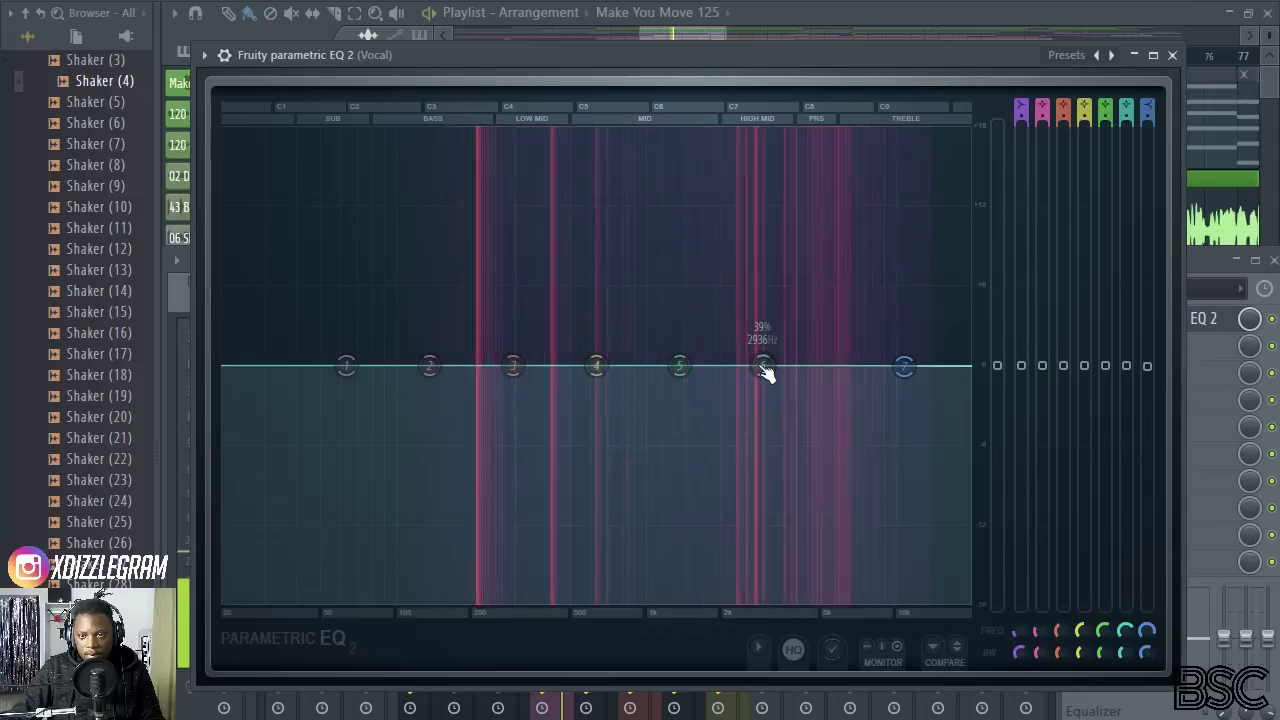
drag(763, 371, 777, 320)
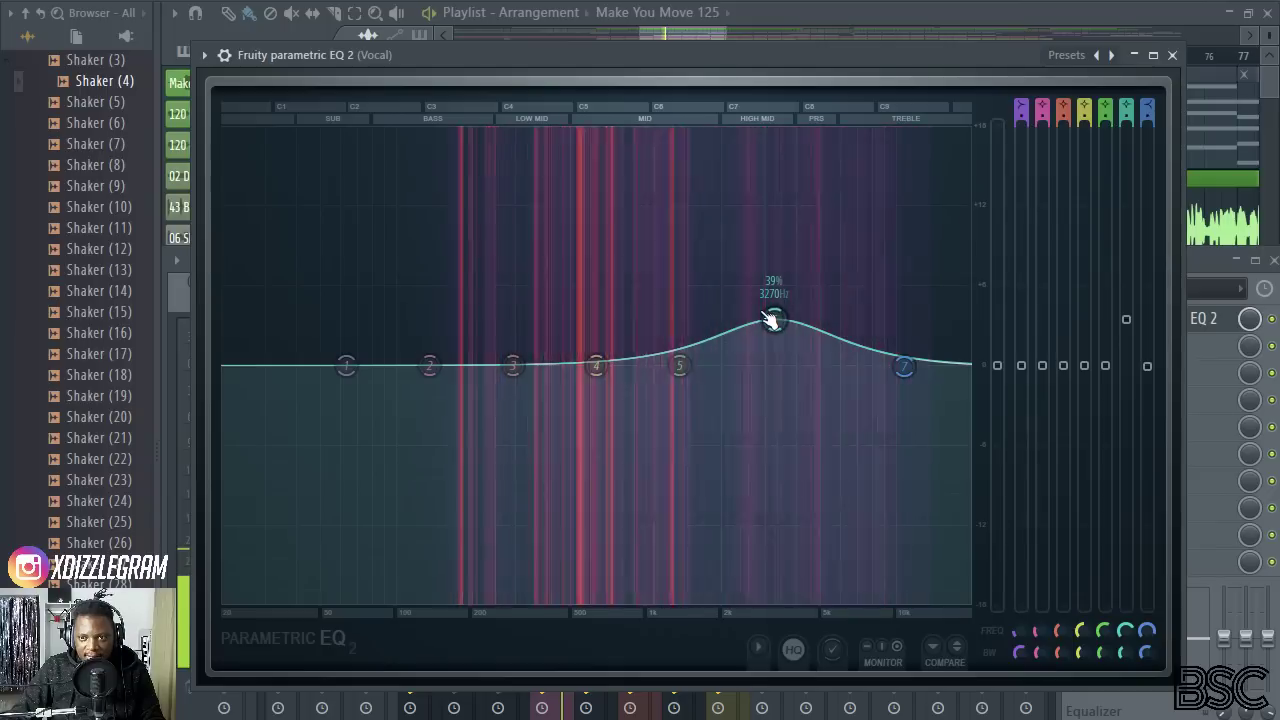
Retune the EQ band 6 boost to 2976 Hz and narrow its bandwidth to 24%
drag(771, 319, 764, 347)
mouse_move(764, 296)
mouse_down()
mouse_move(791, 325)
mouse_move(767, 319)
mouse_up()
scroll(772, 321, down, 5)
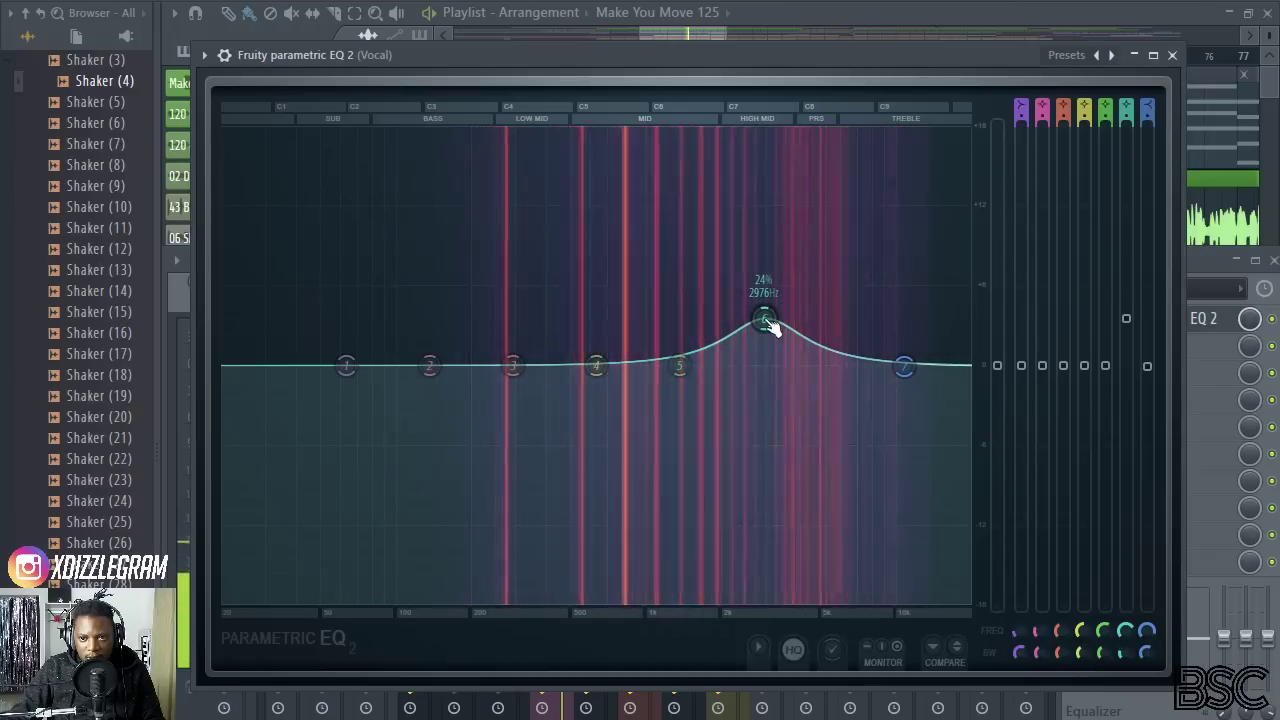
Cut the lows with EQ band 1 by about 6 dB just above 100 Hz, checking against the playing vocal
mouse_move(346, 365)
mouse_down()
mouse_move(371, 485)
mouse_move(389, 447)
mouse_move(418, 455)
mouse_up()
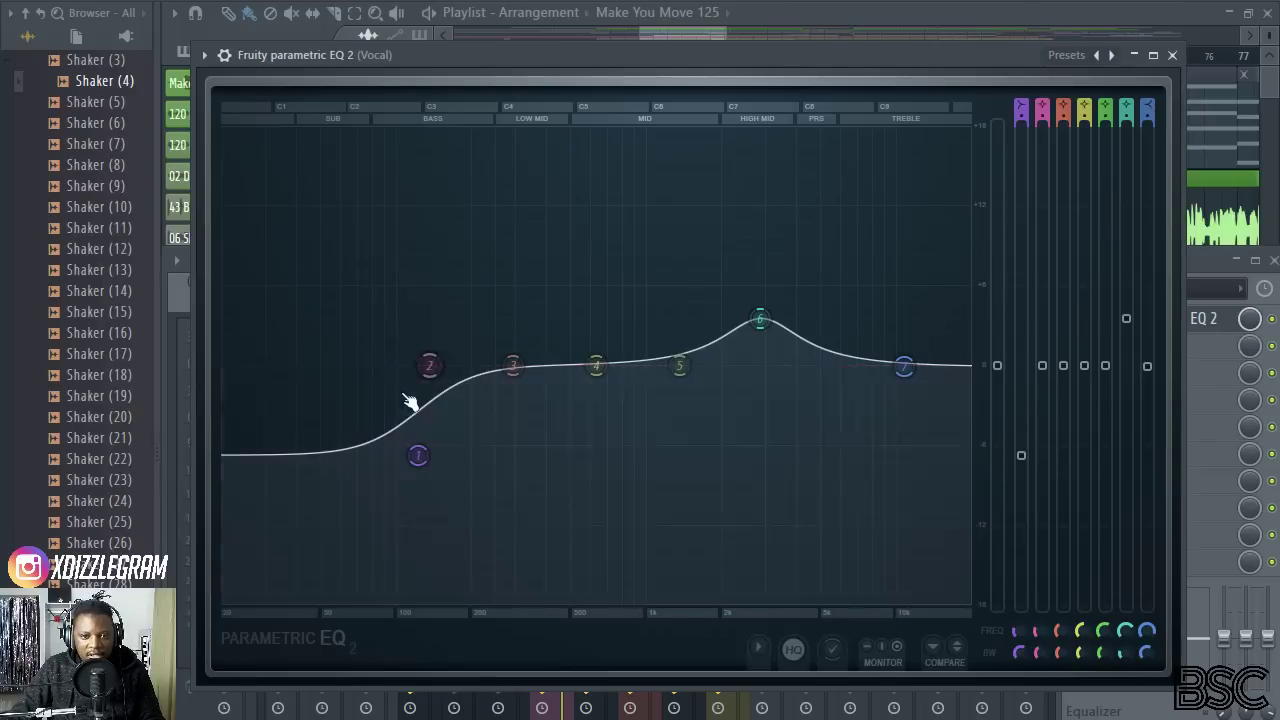
key(space)
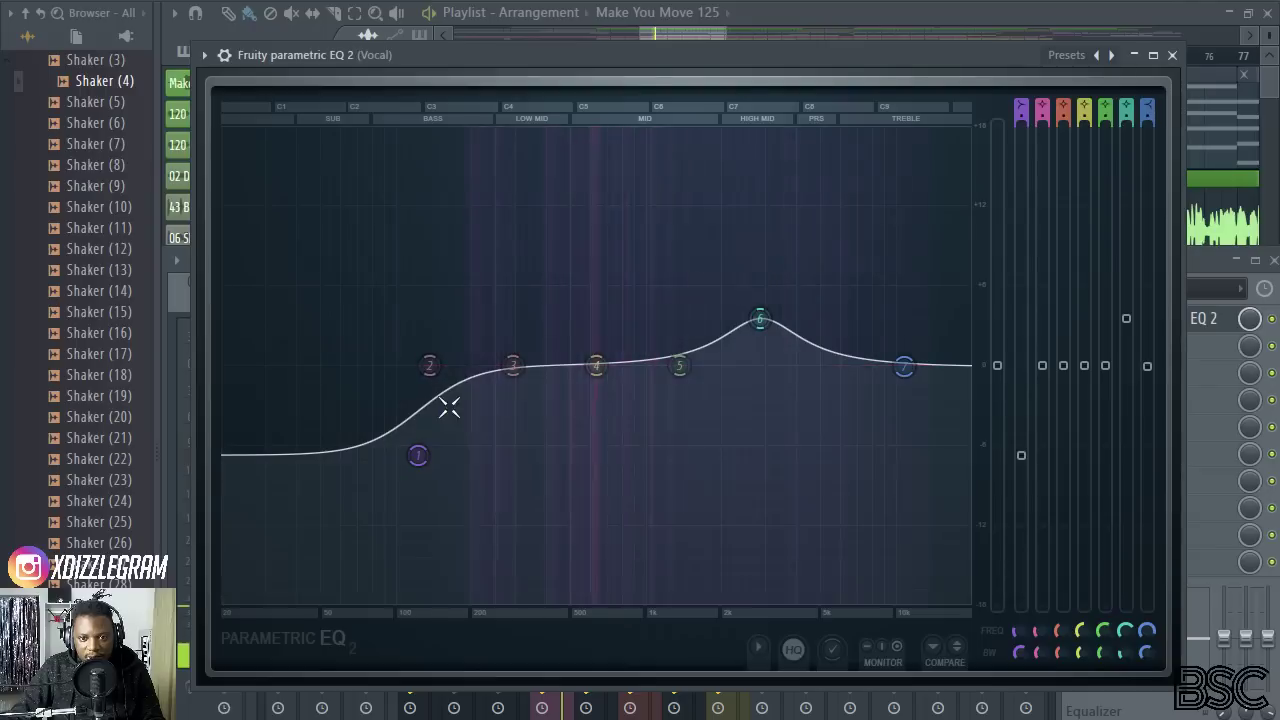
drag(421, 462, 433, 455)
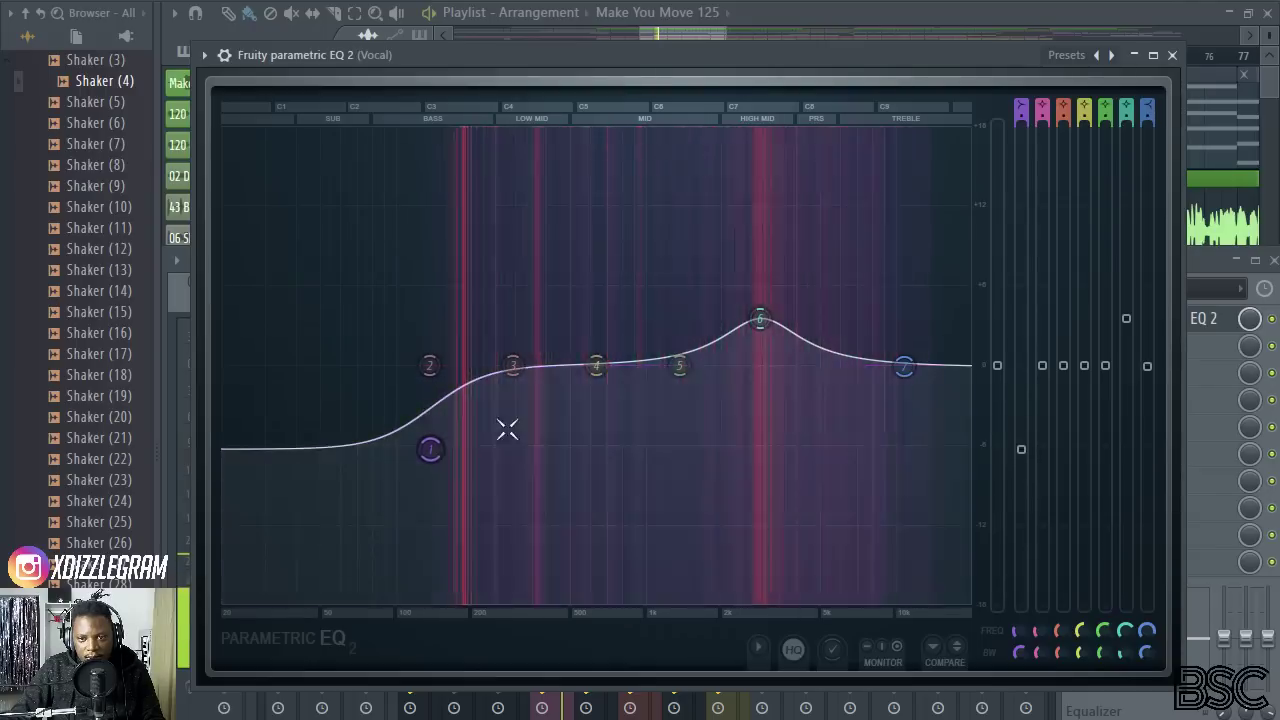
Dip EQ band 4 by about 1 dB at 700 Hz, ease band 6 down to about +2 dB, and put the EQ window away
drag(598, 368, 610, 384)
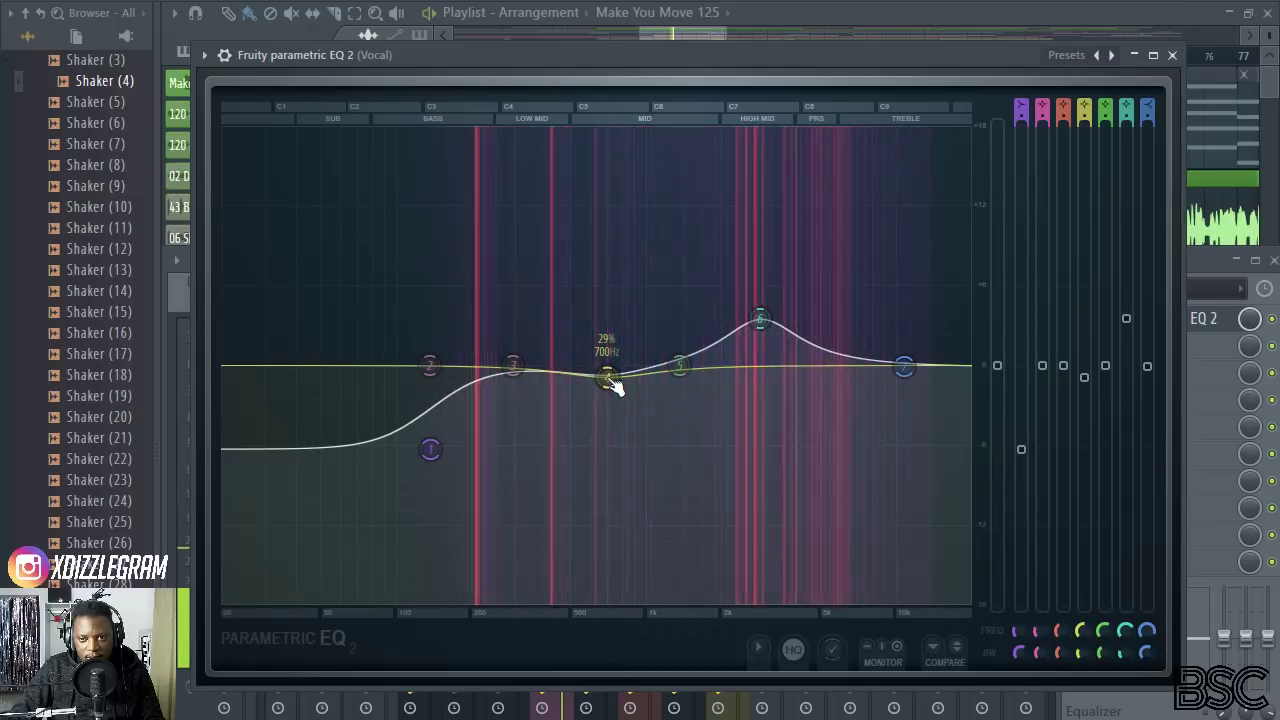
drag(763, 322, 760, 334)
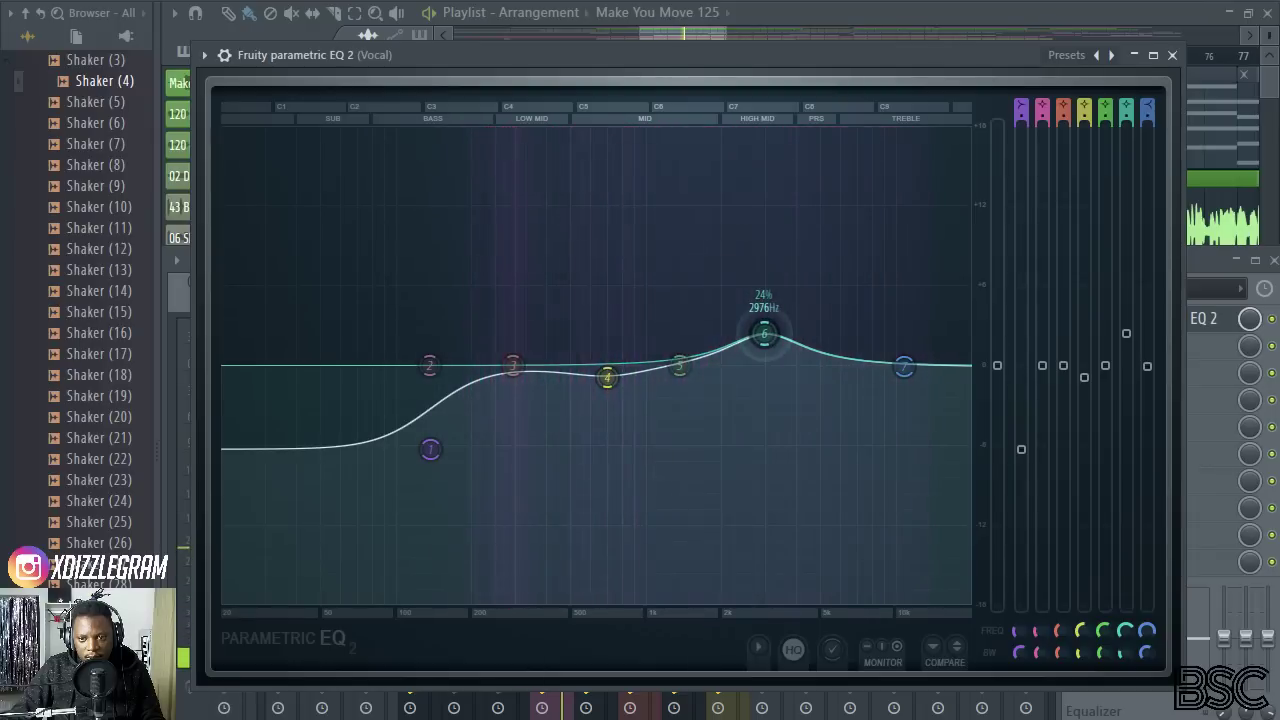
click(1133, 57)
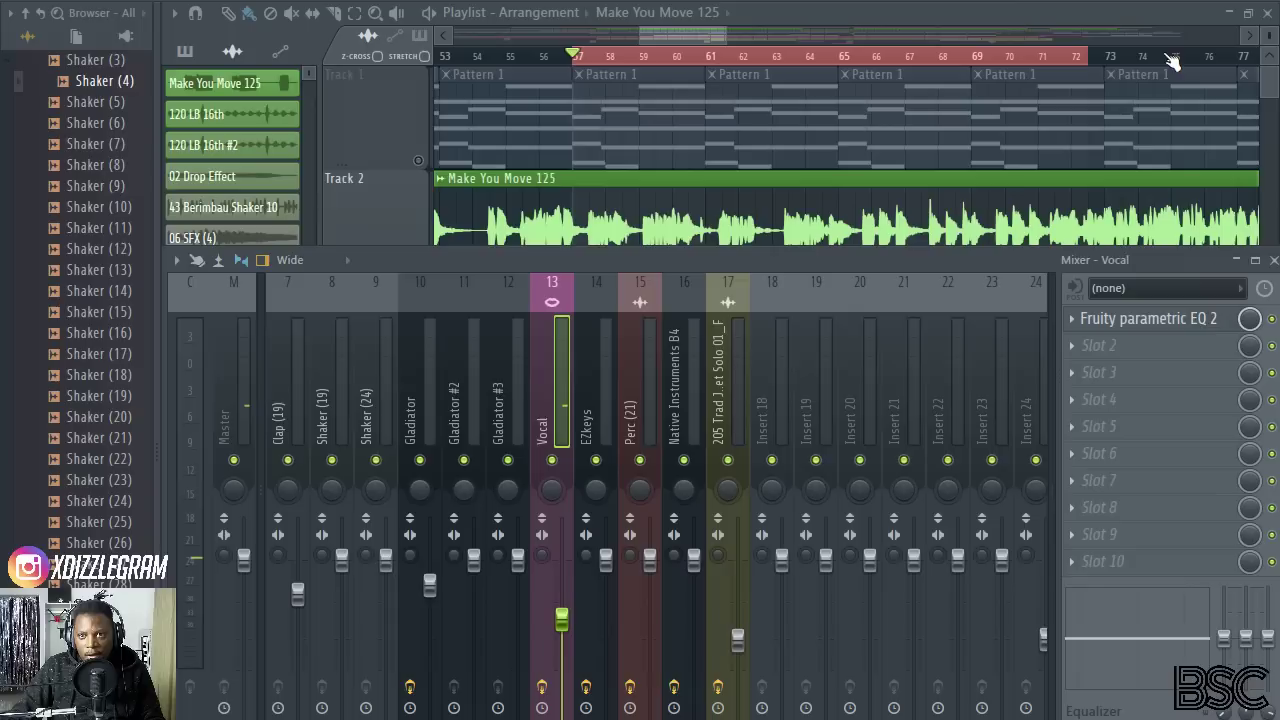
Load CLA-2A Stereo into the Vocal insert's second effect slot and set its analog option to Off
drag(701, 261, 651, 257)
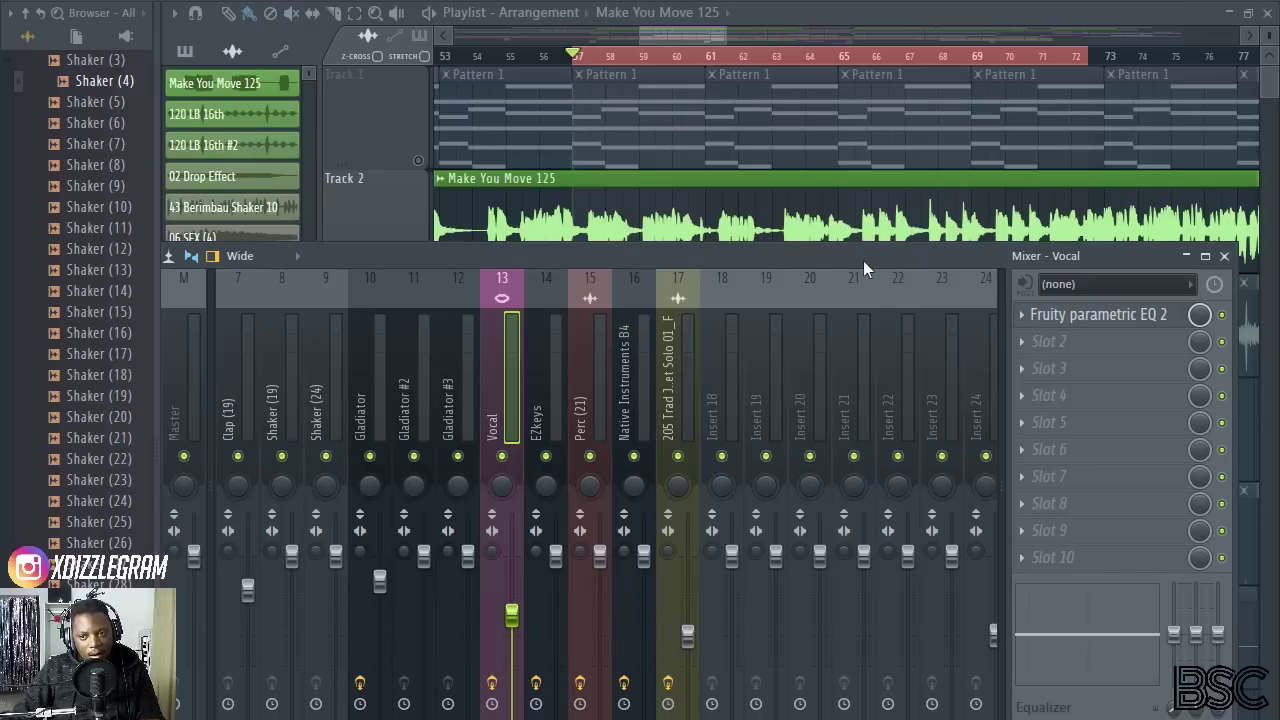
click(1068, 343)
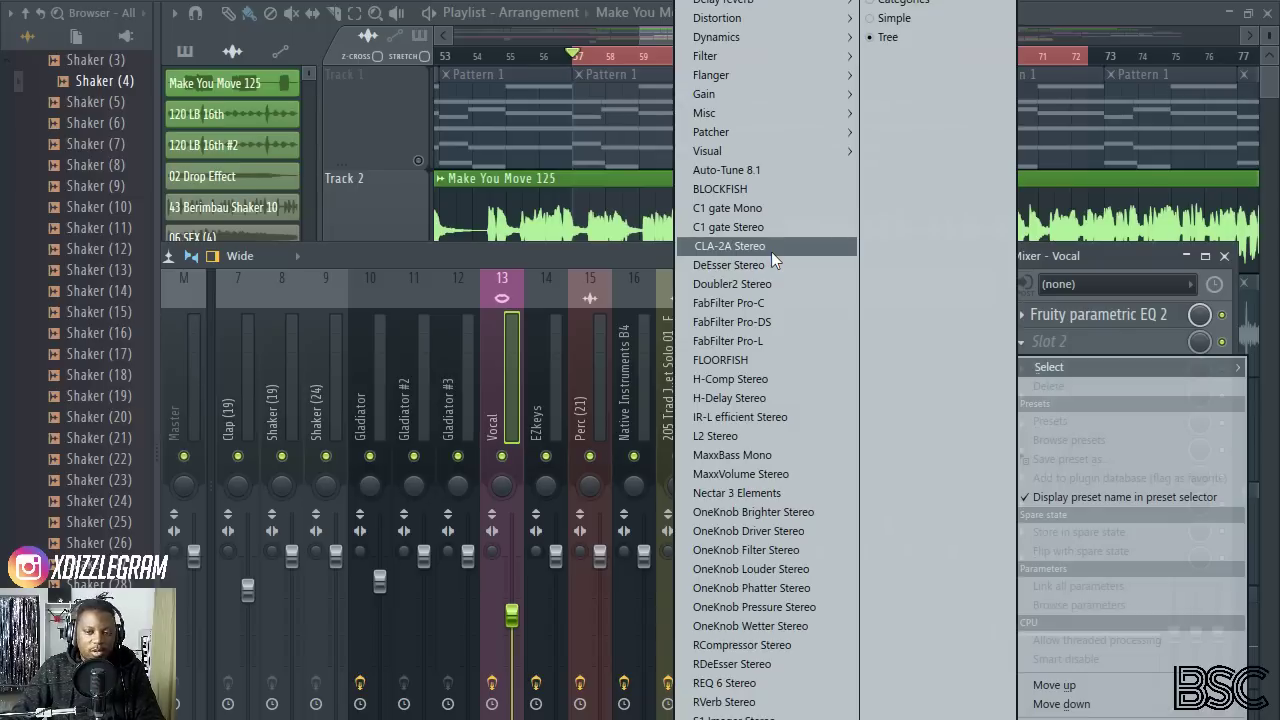
click(771, 251)
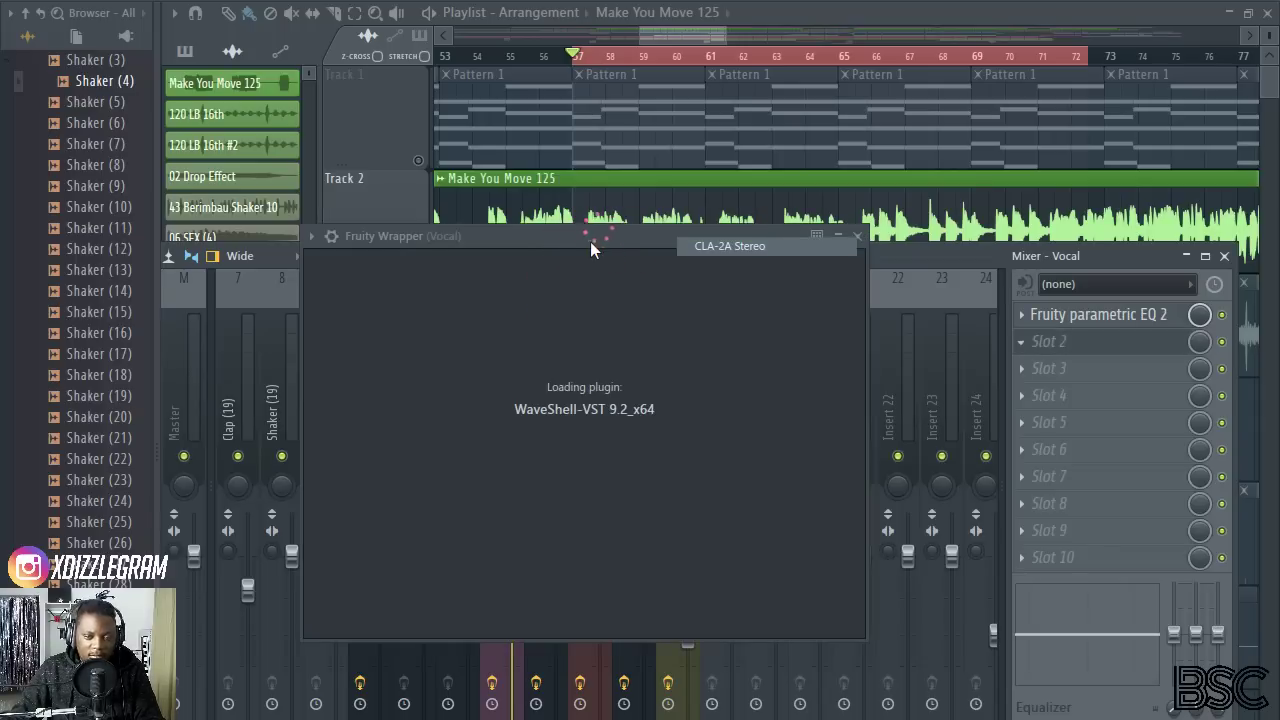
drag(614, 240, 587, 179)
click(620, 437)
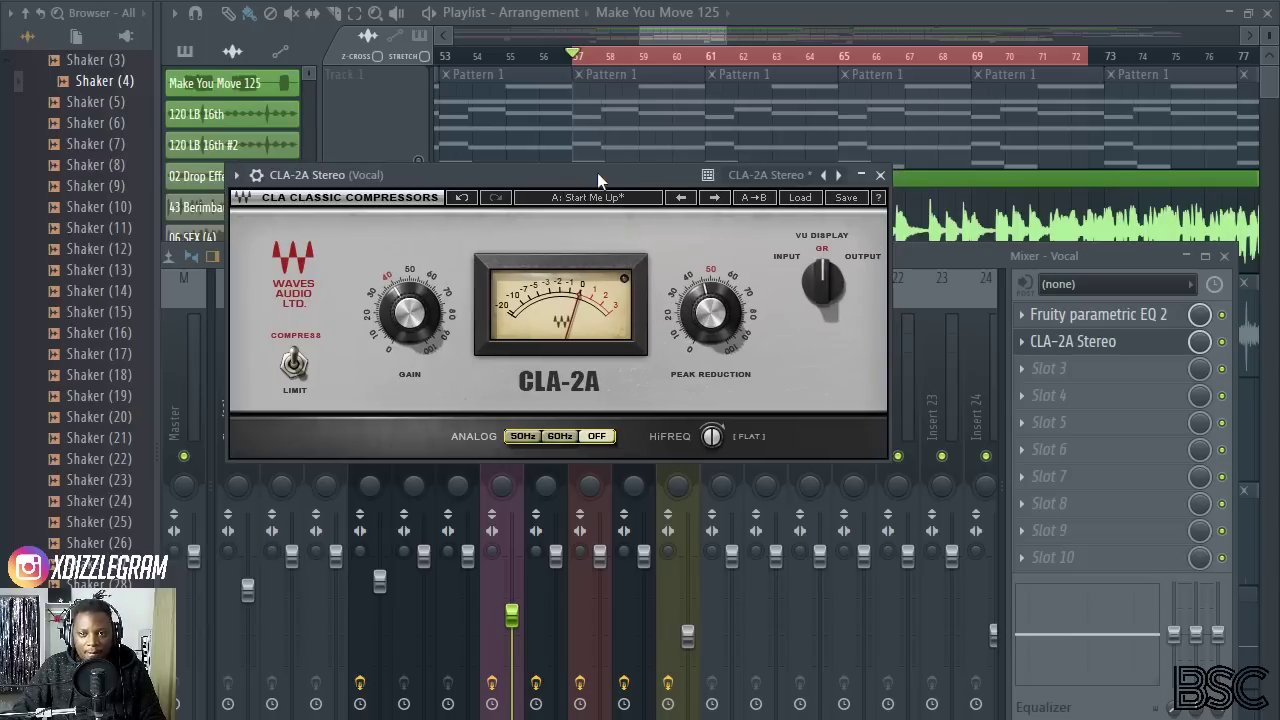
drag(596, 174, 581, 177)
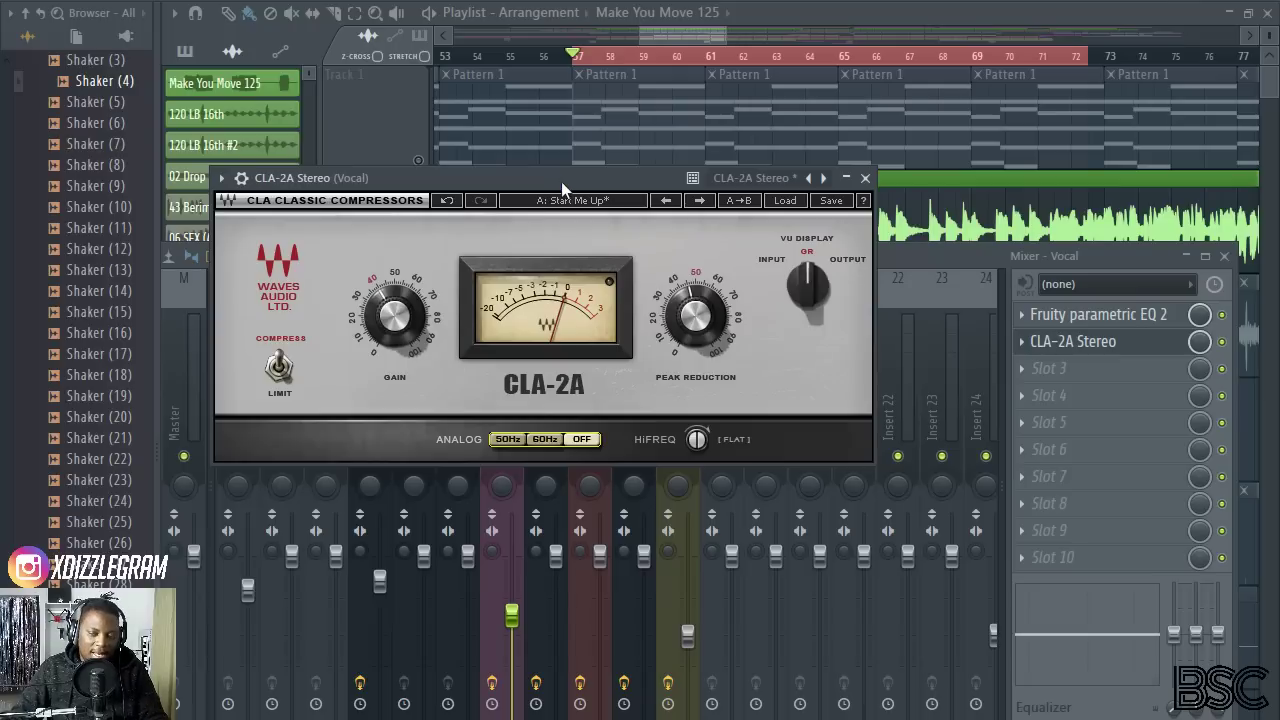
Play the vocal and fine-tune the CLA-2A to a gain of about 40.7 and a peak reduction of about 50
key(space)
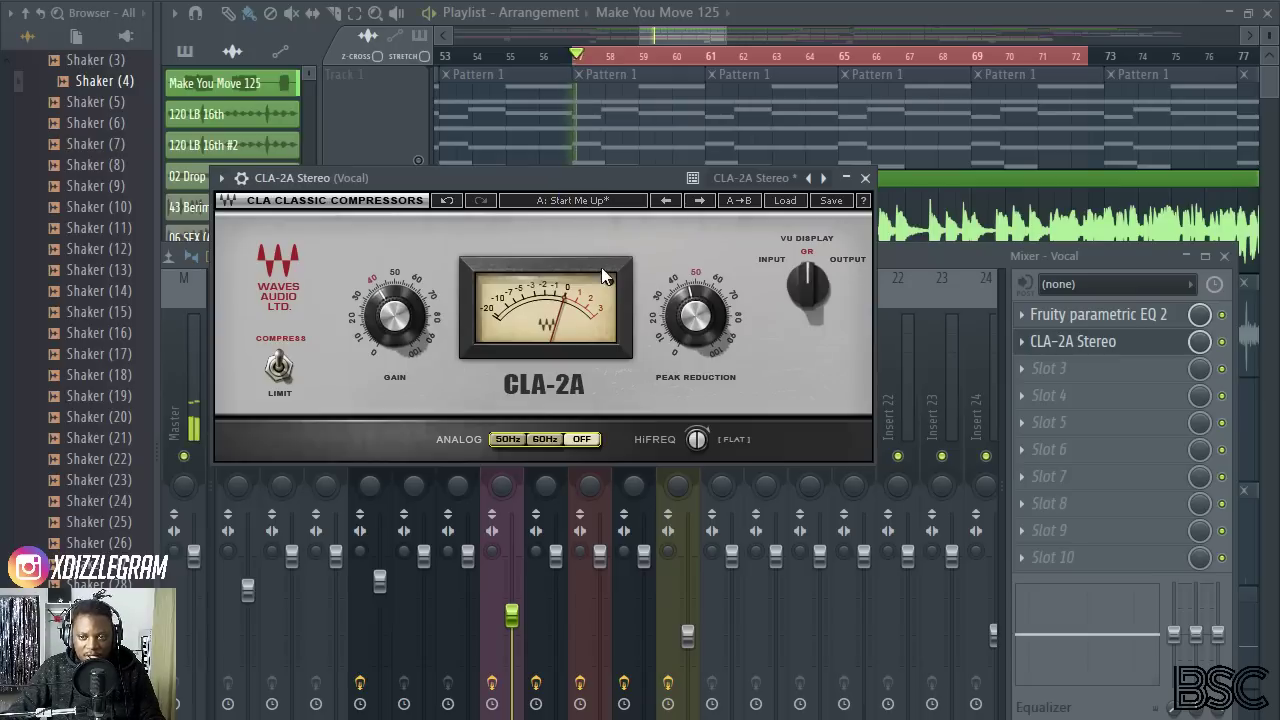
drag(594, 183, 616, 231)
mouse_move(718, 370)
scroll(718, 370, up, 5)
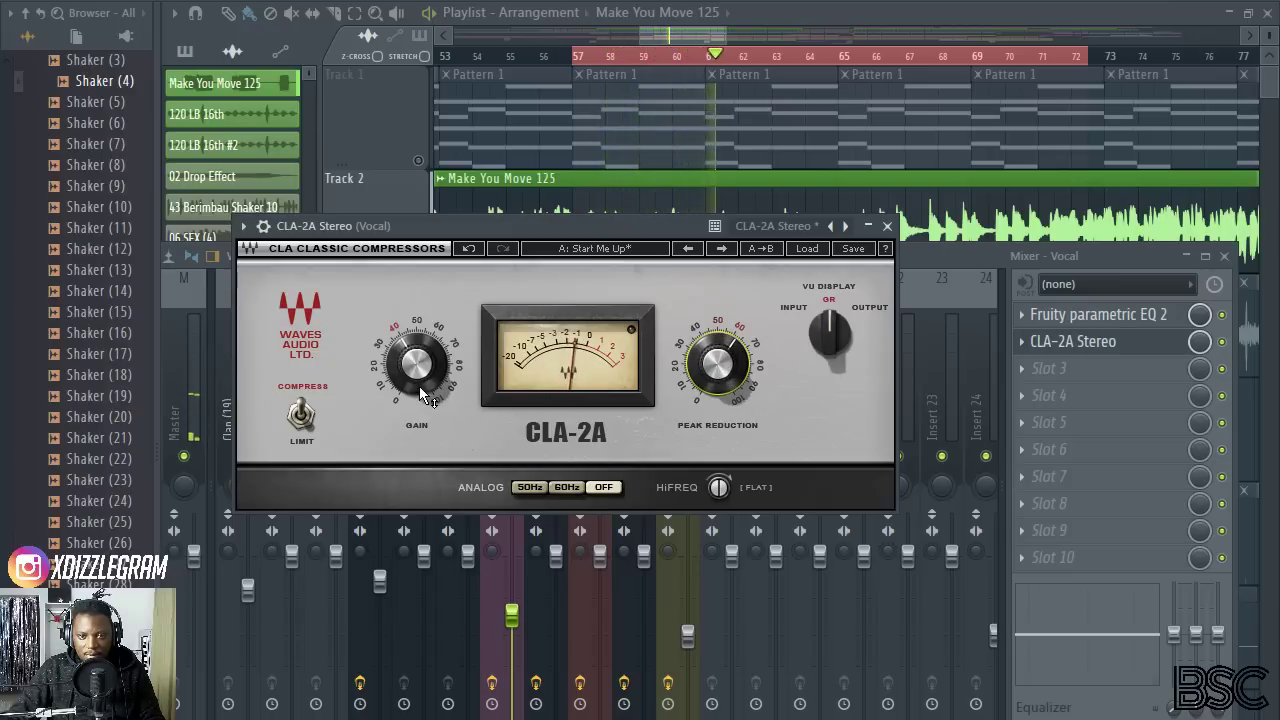
mouse_move(415, 370)
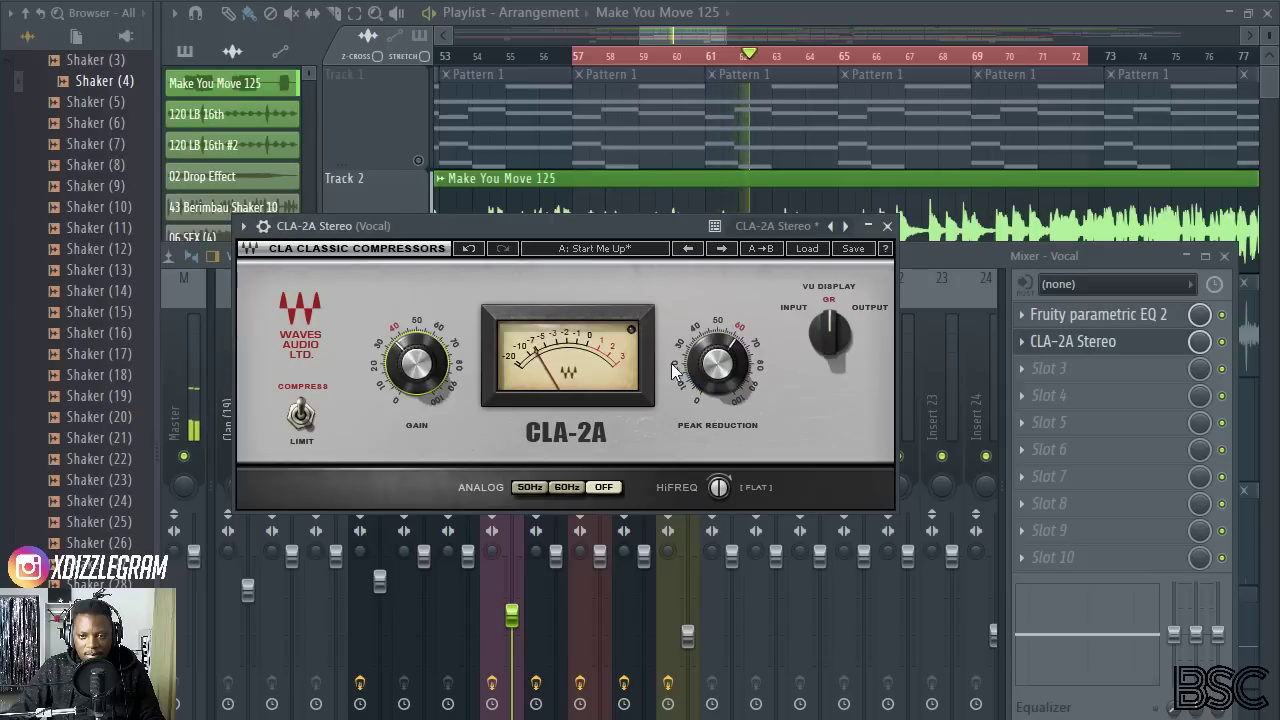
scroll(738, 374, up, 5)
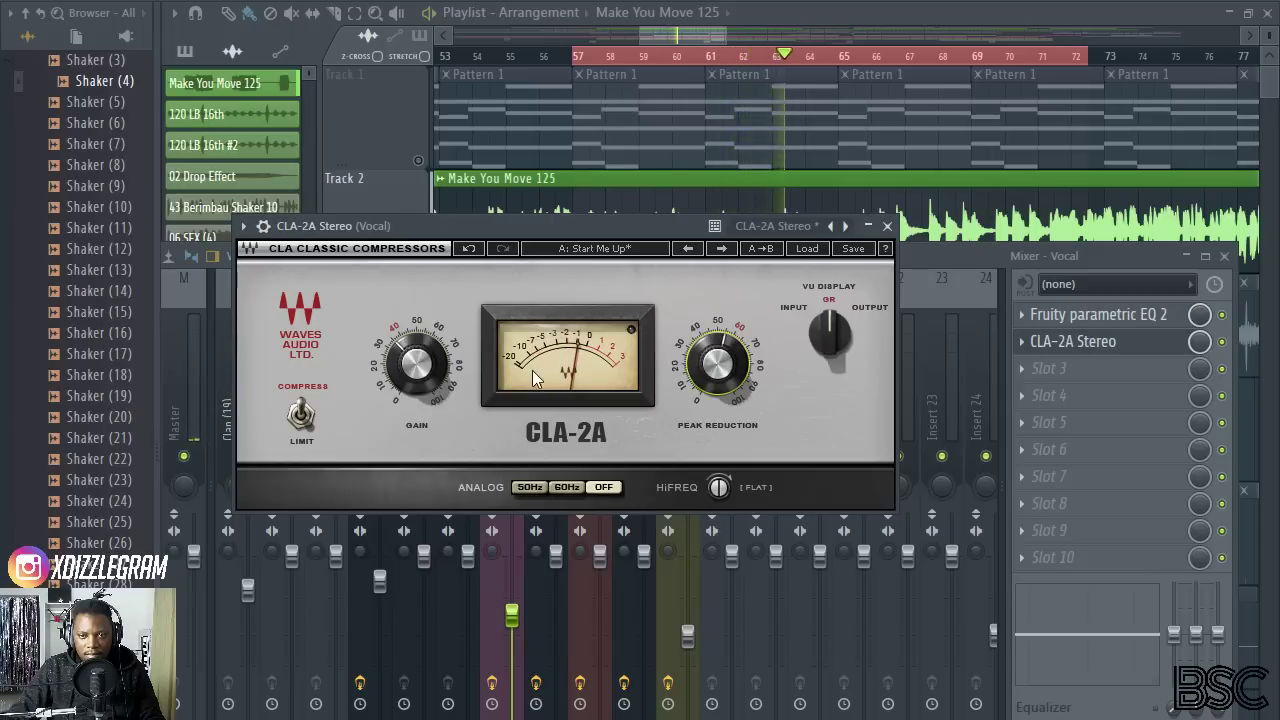
scroll(425, 375, up, 7)
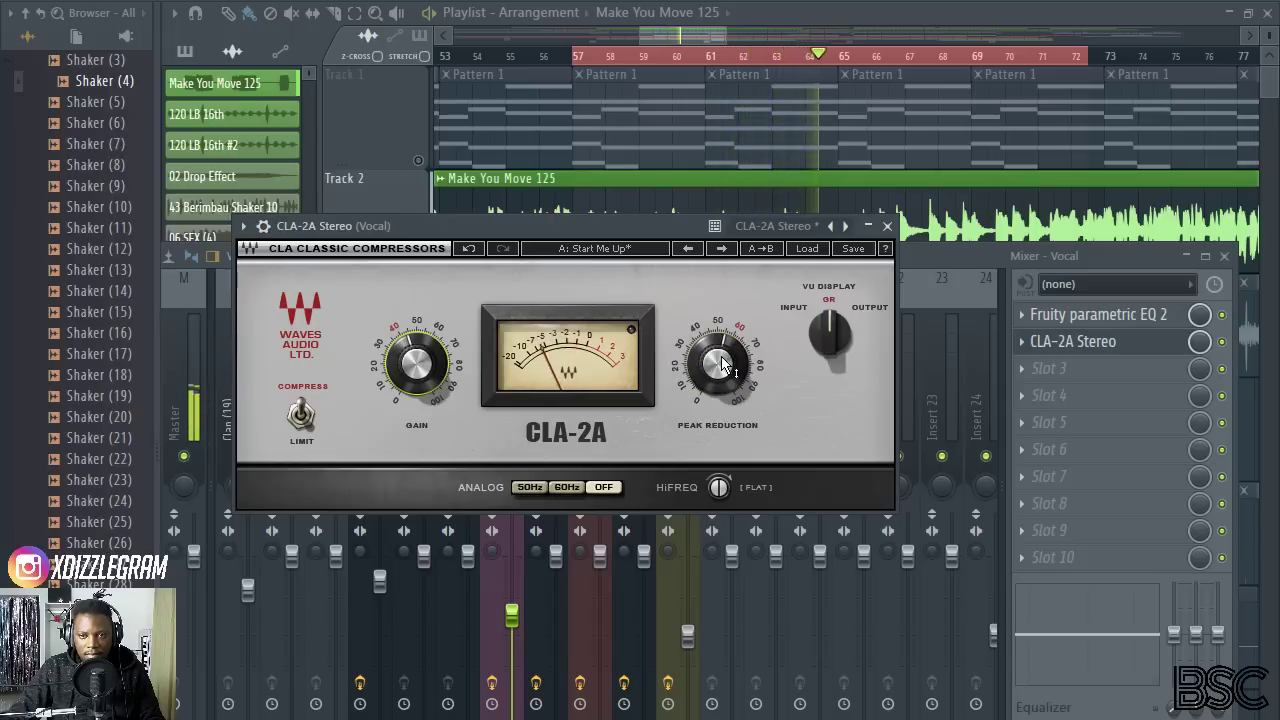
scroll(733, 372, up, 14)
scroll(733, 372, down, 12)
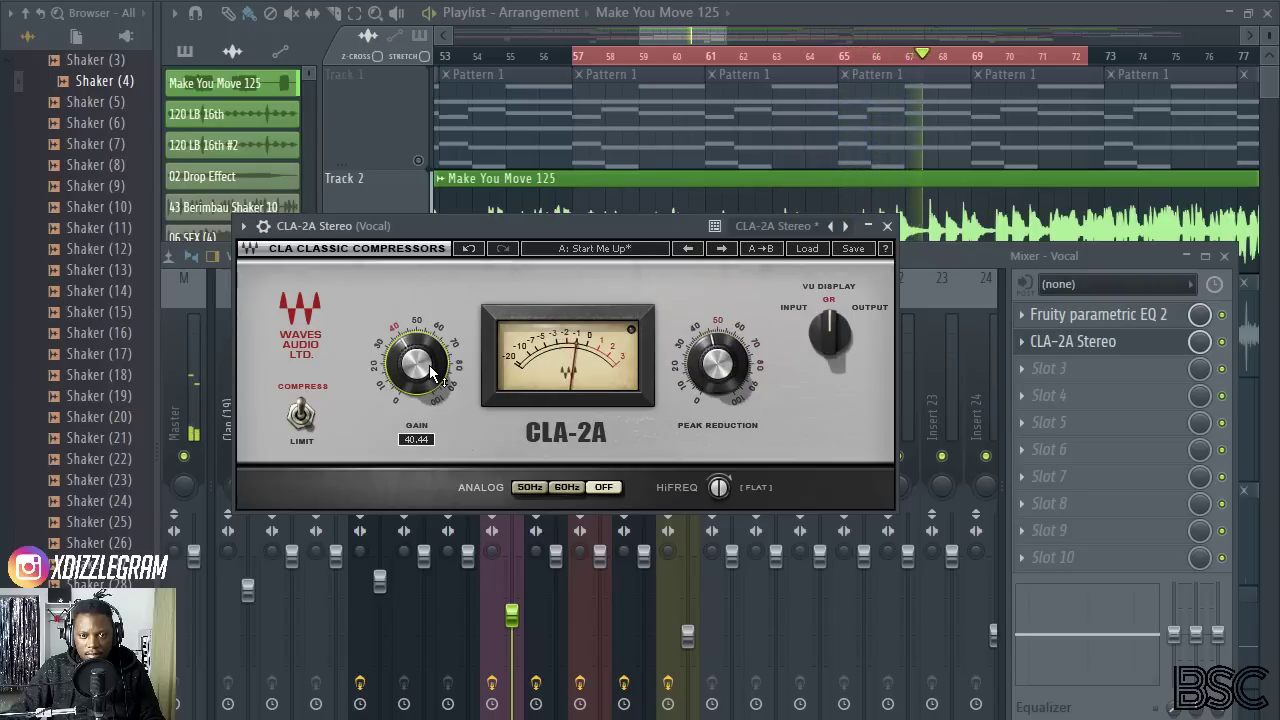
scroll(708, 370, down, 6)
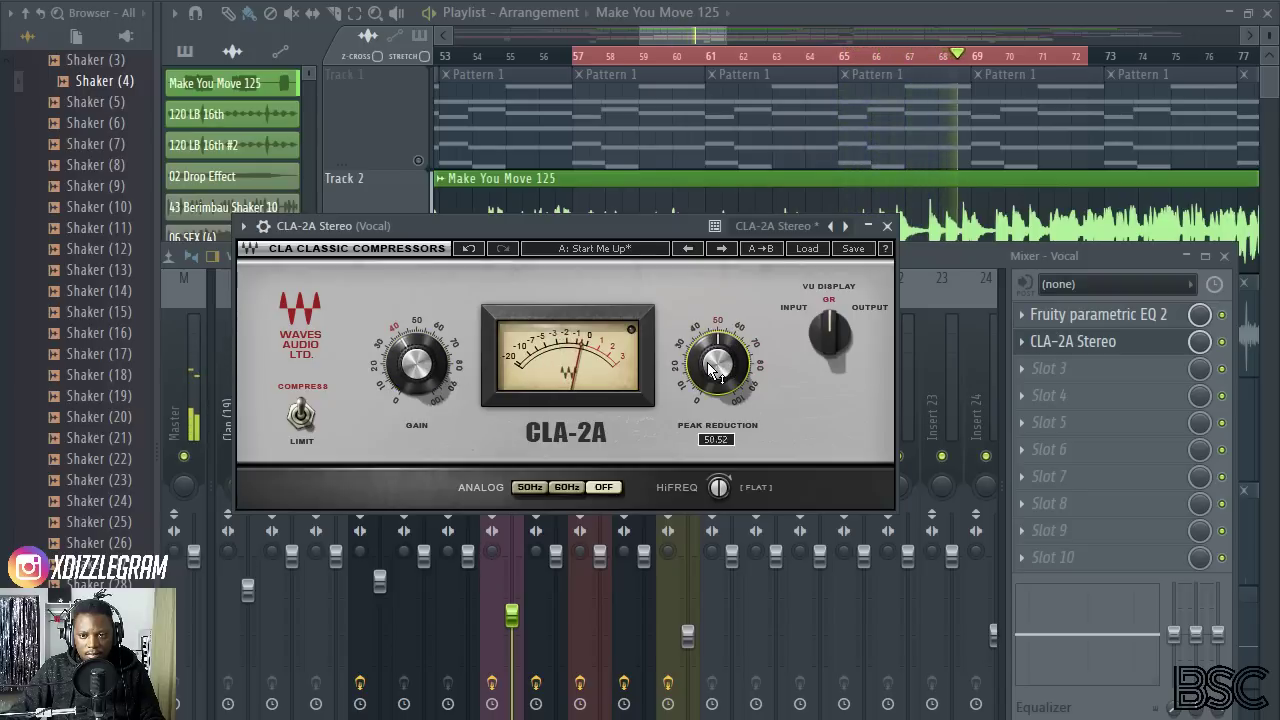
scroll(708, 366, down, 7)
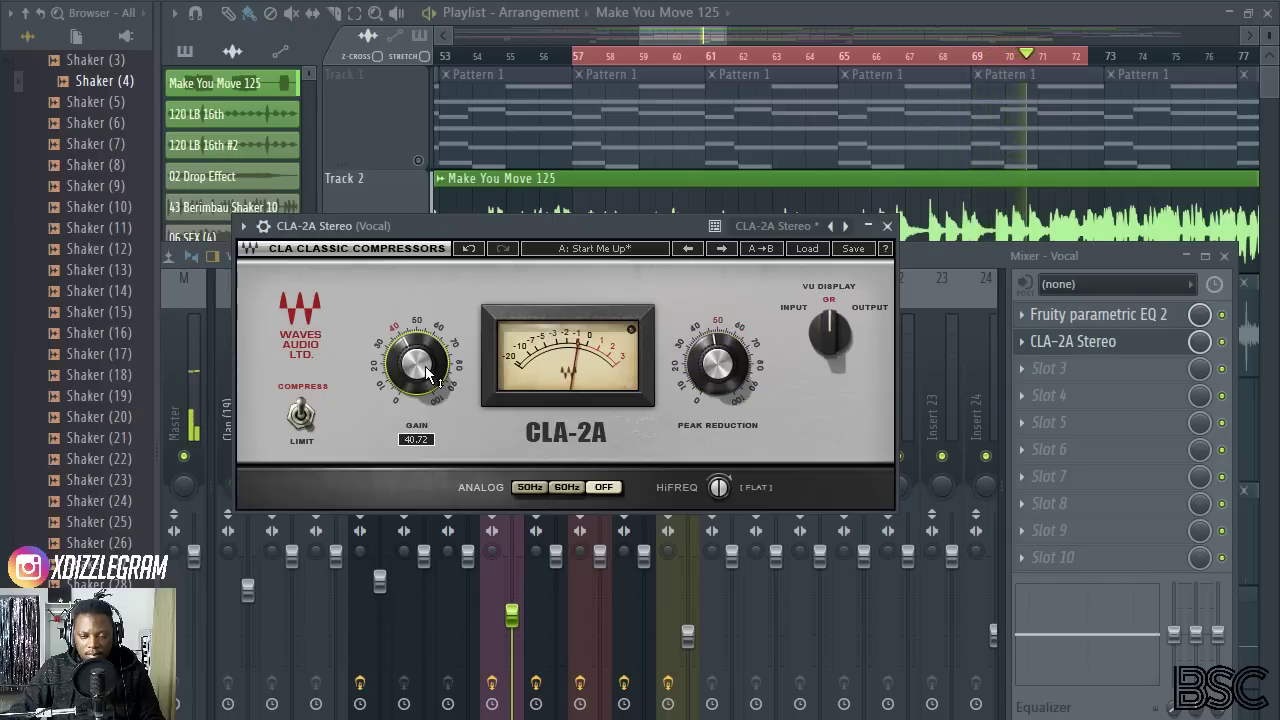
scroll(718, 371, up, 3)
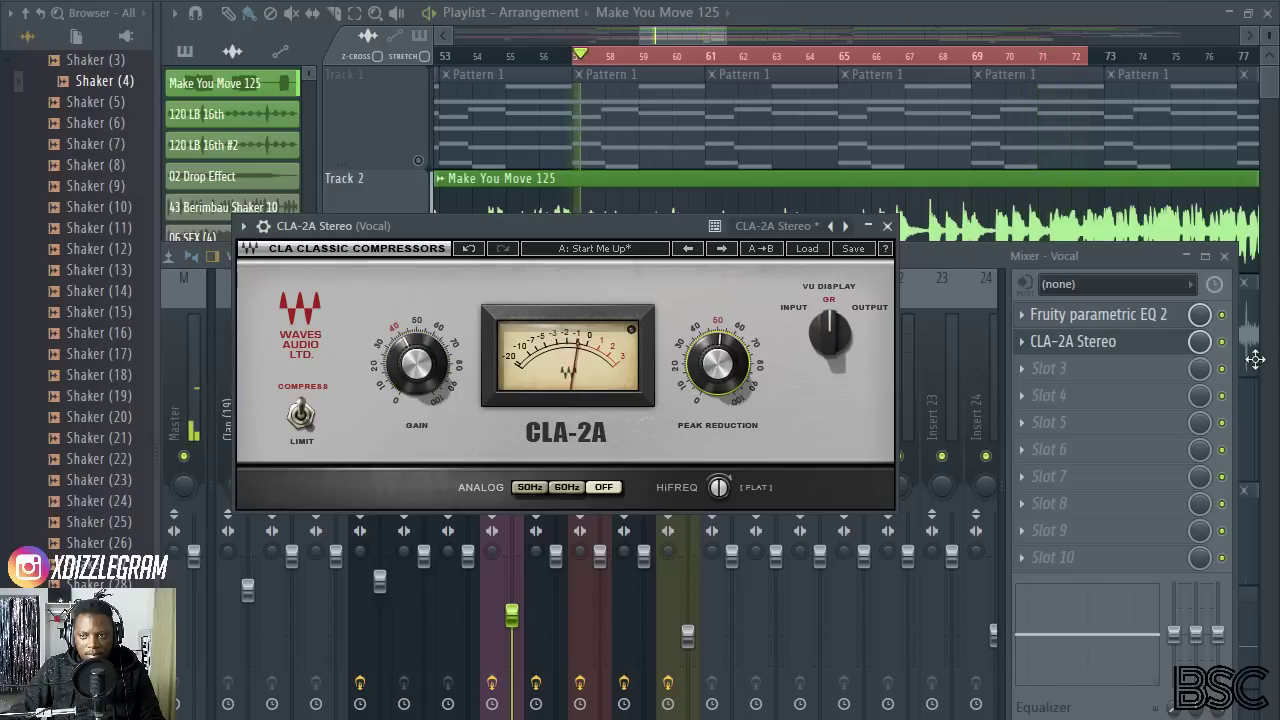
Listen to the compressed vocal with the mixer meters in view, and reopen the CLA-2A Stereo window after stopping playback
click(671, 252)
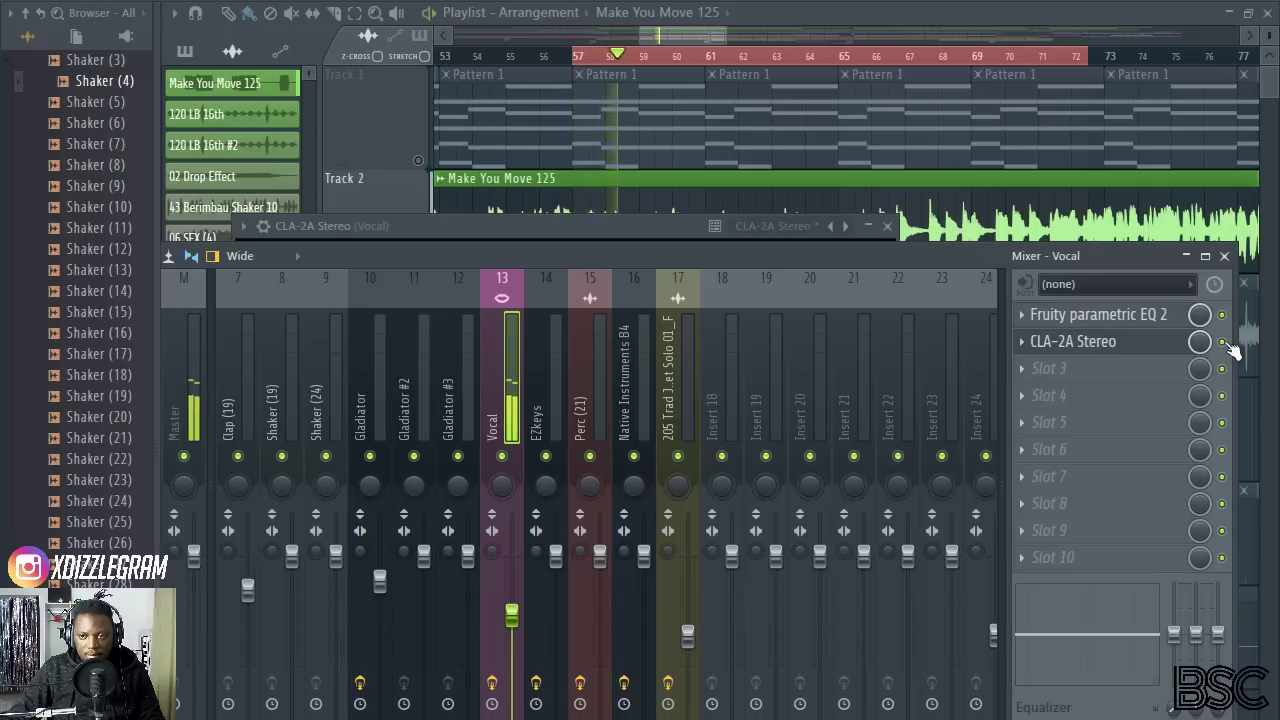
key(space)
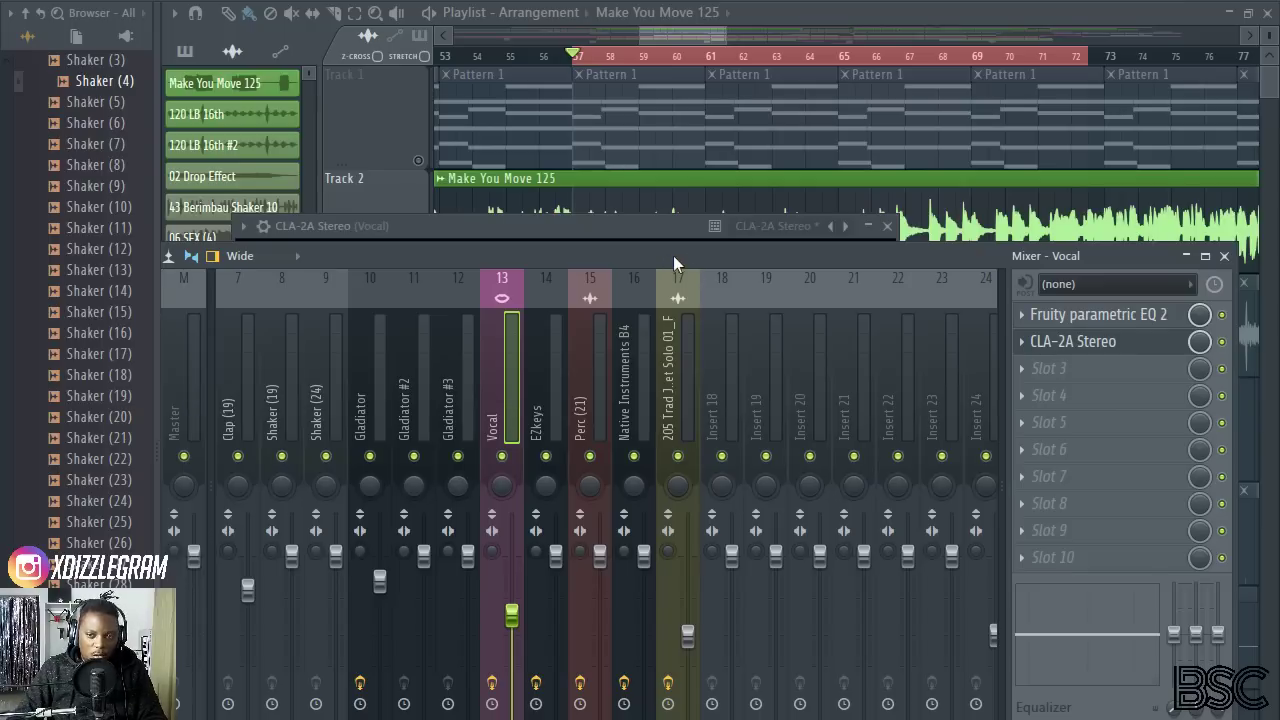
click(1076, 350)
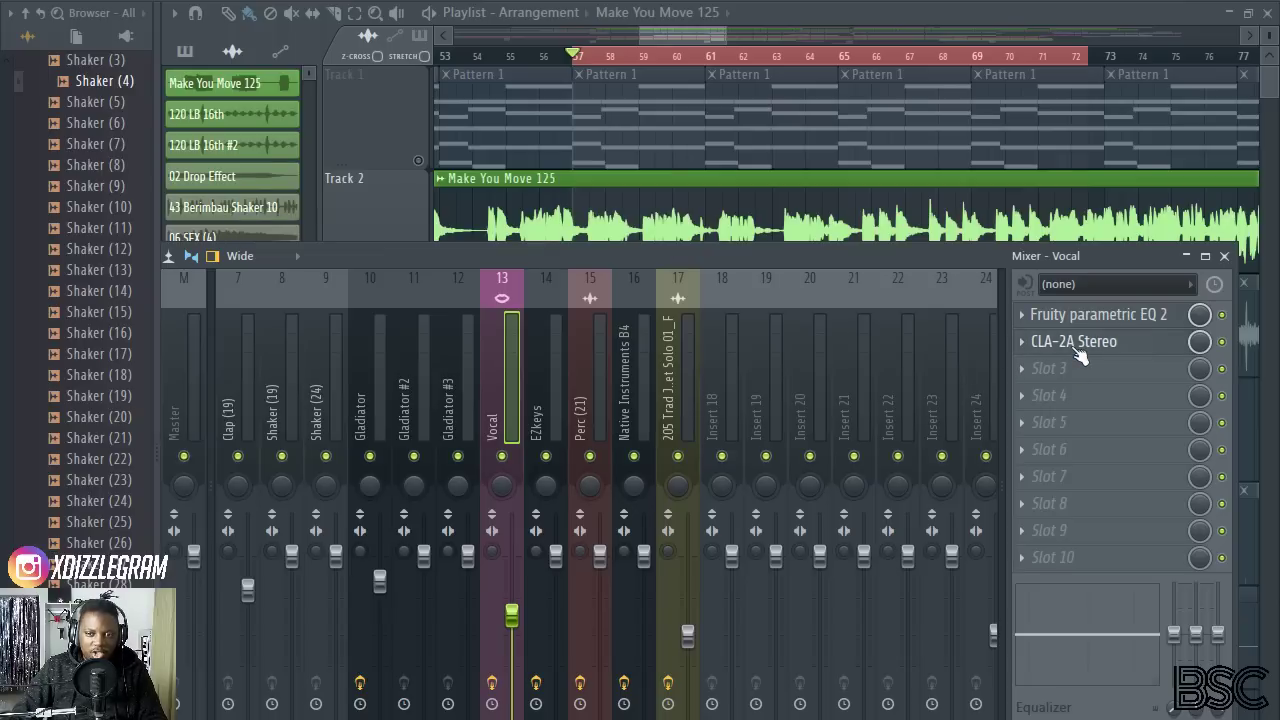
click(1076, 350)
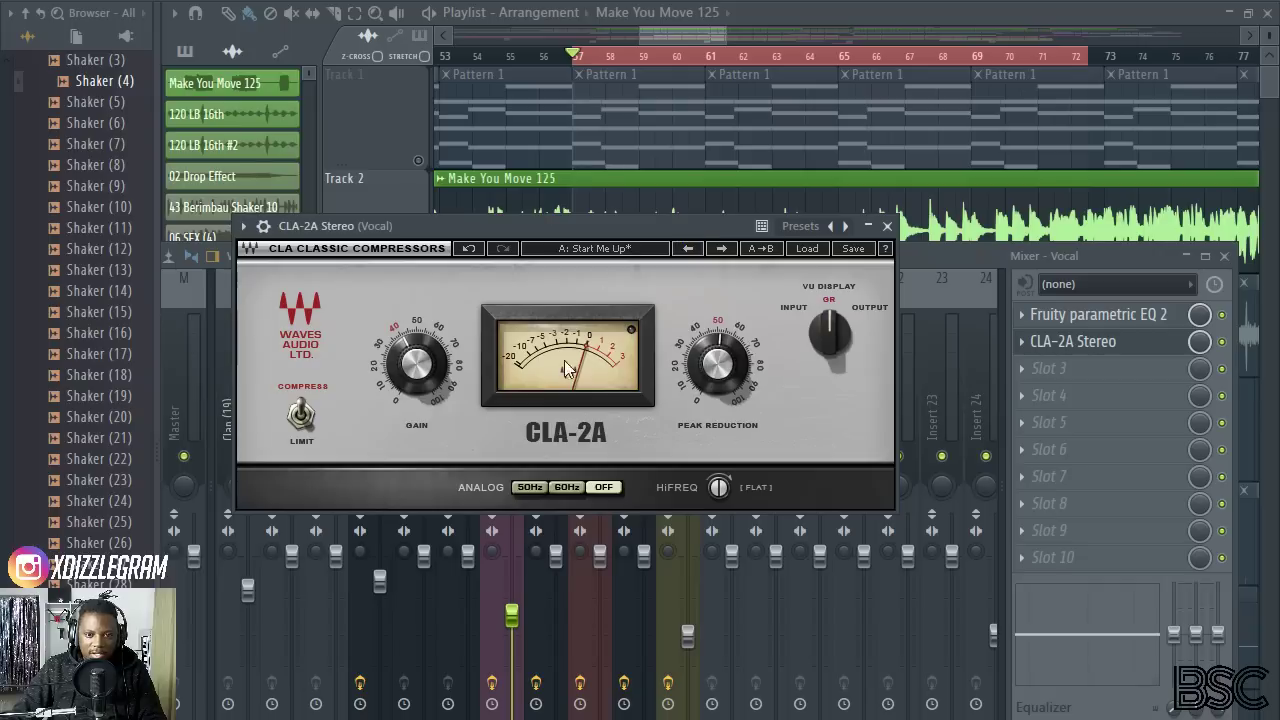
Set the CLA-2A's analog option to 60Hz and close the compressor window
click(565, 487)
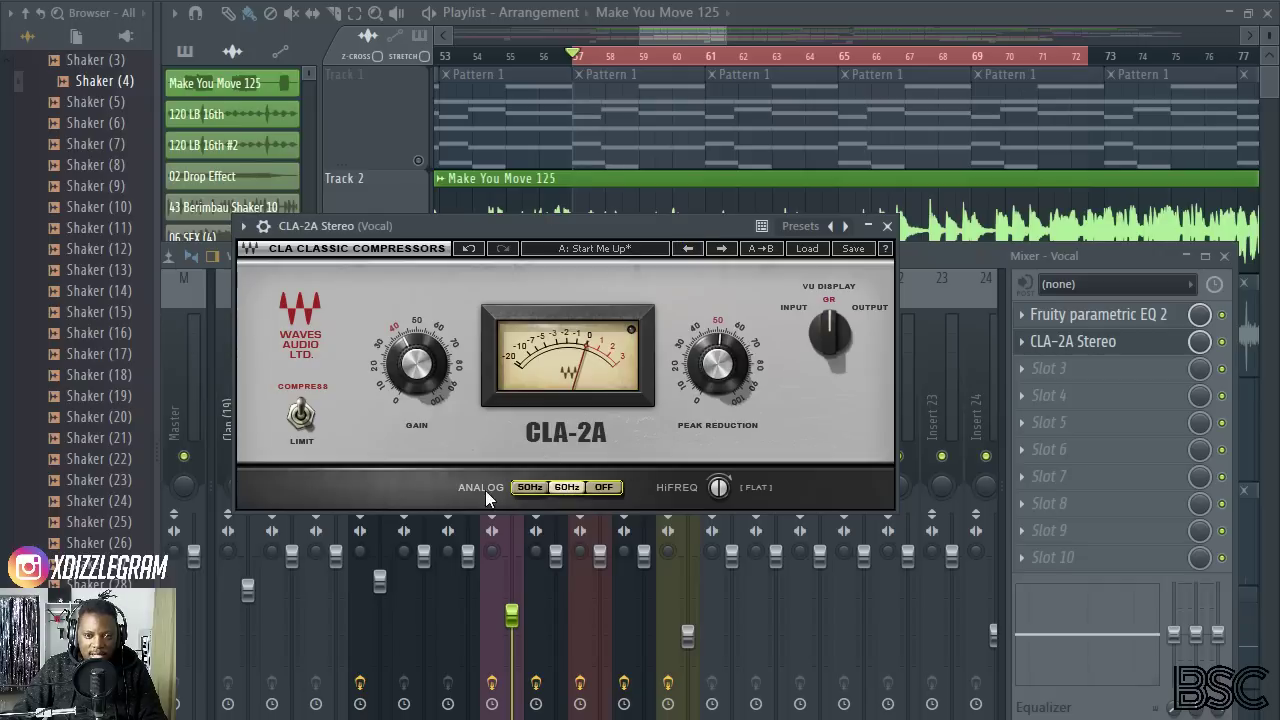
click(567, 487)
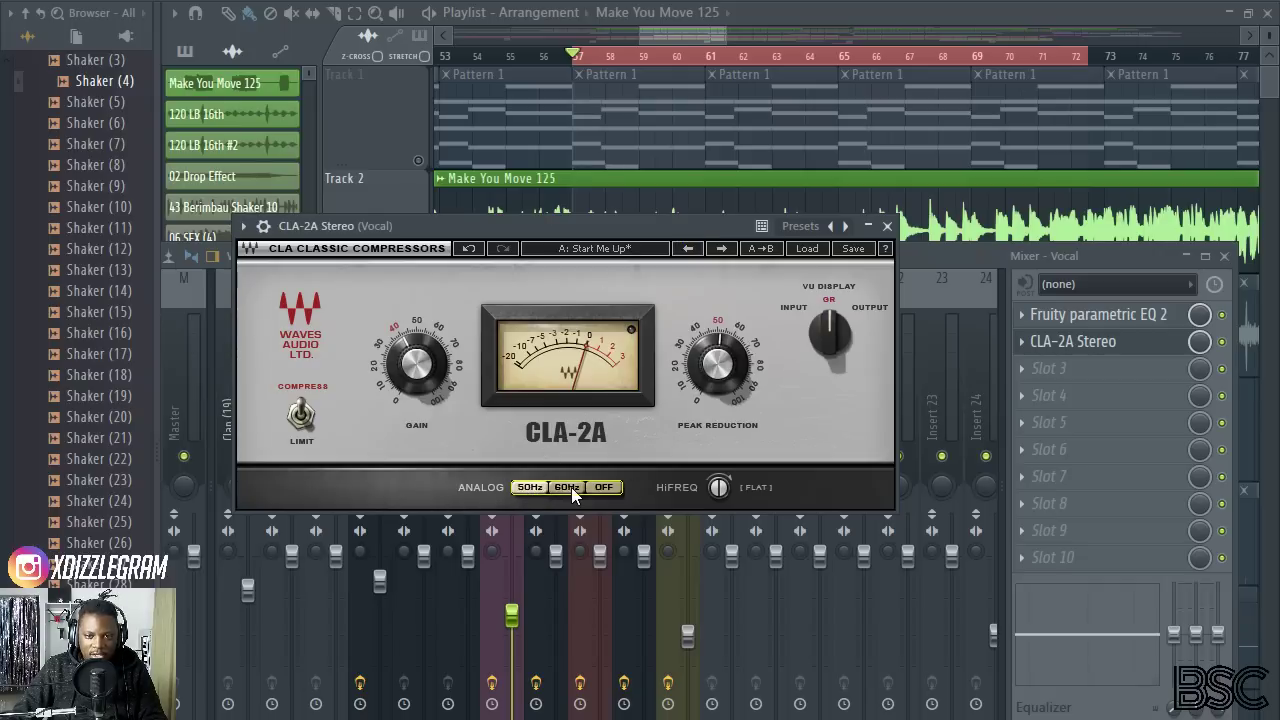
click(575, 488)
click(528, 488)
click(559, 484)
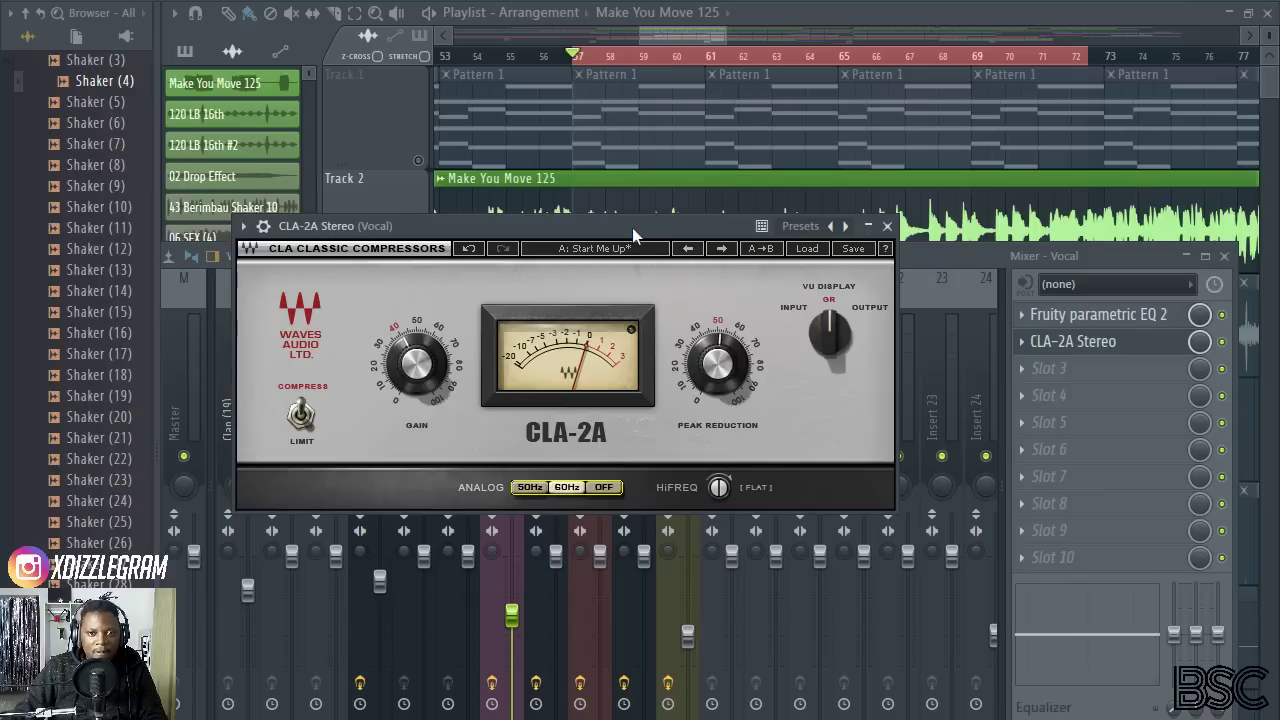
drag(632, 230, 679, 299)
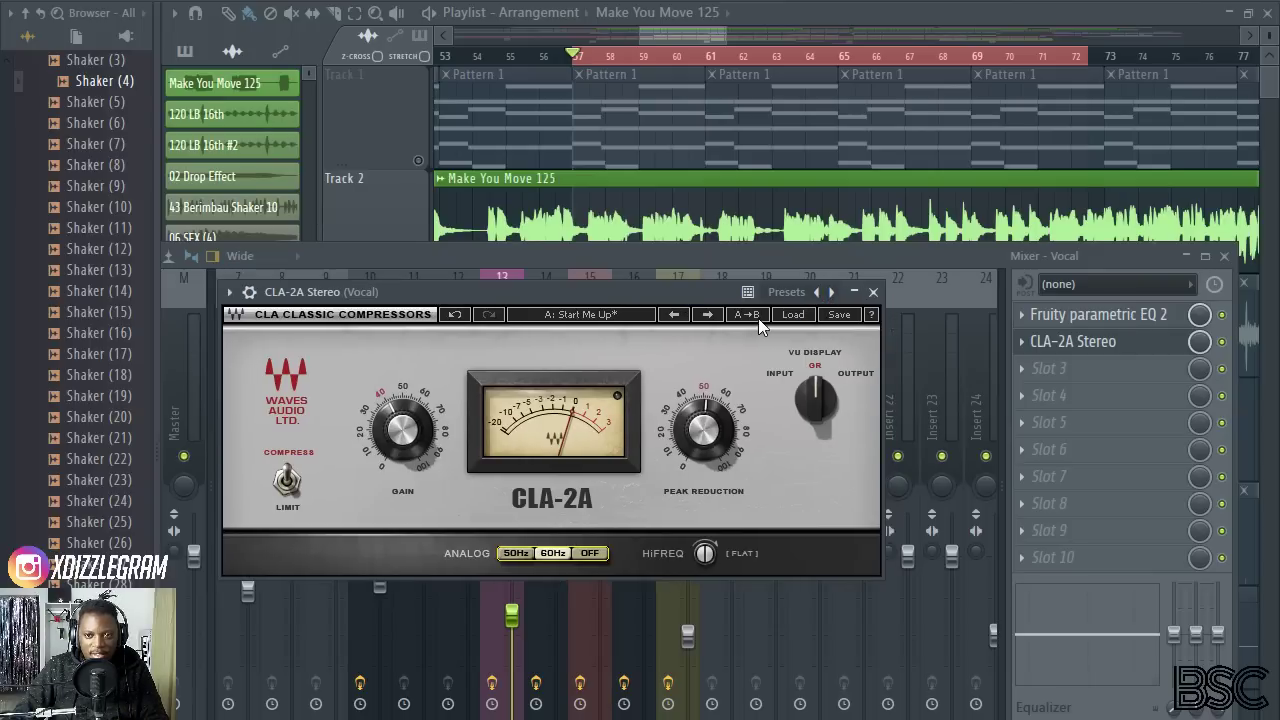
click(873, 292)
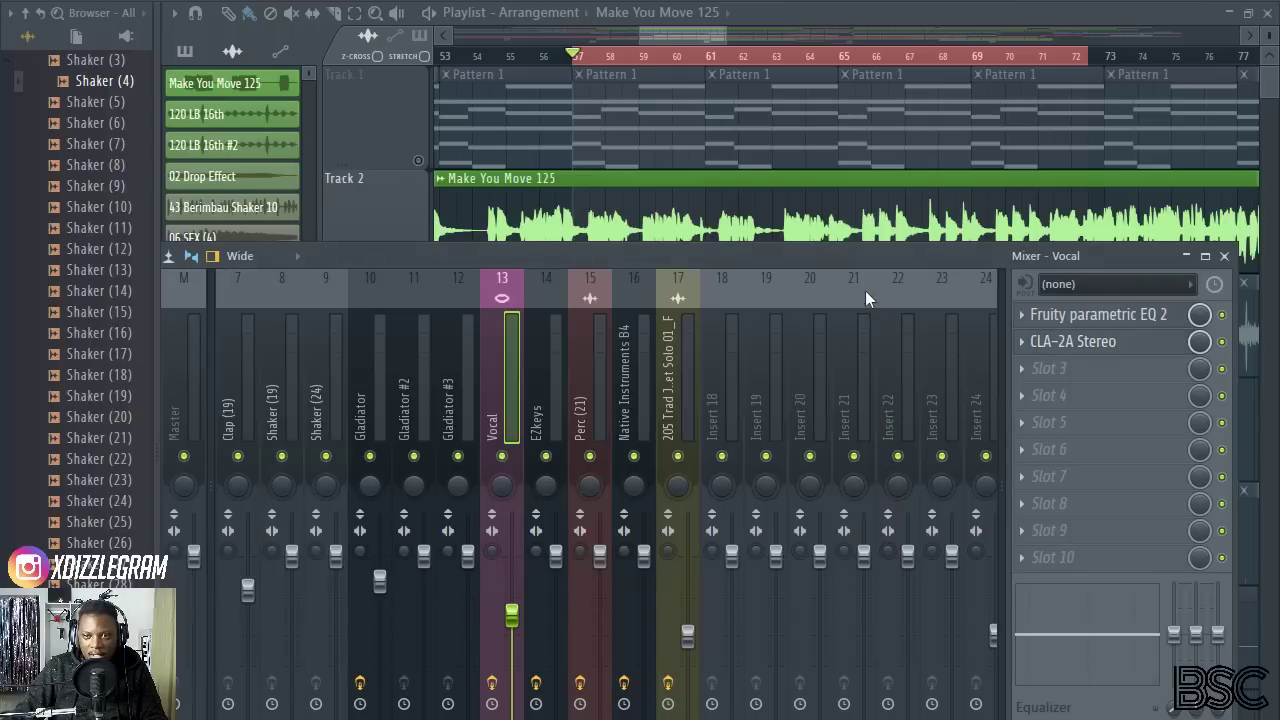
Load Fruity Fast Dist into the Vocal insert's third effect slot and place its window over the mixer
click(1080, 373)
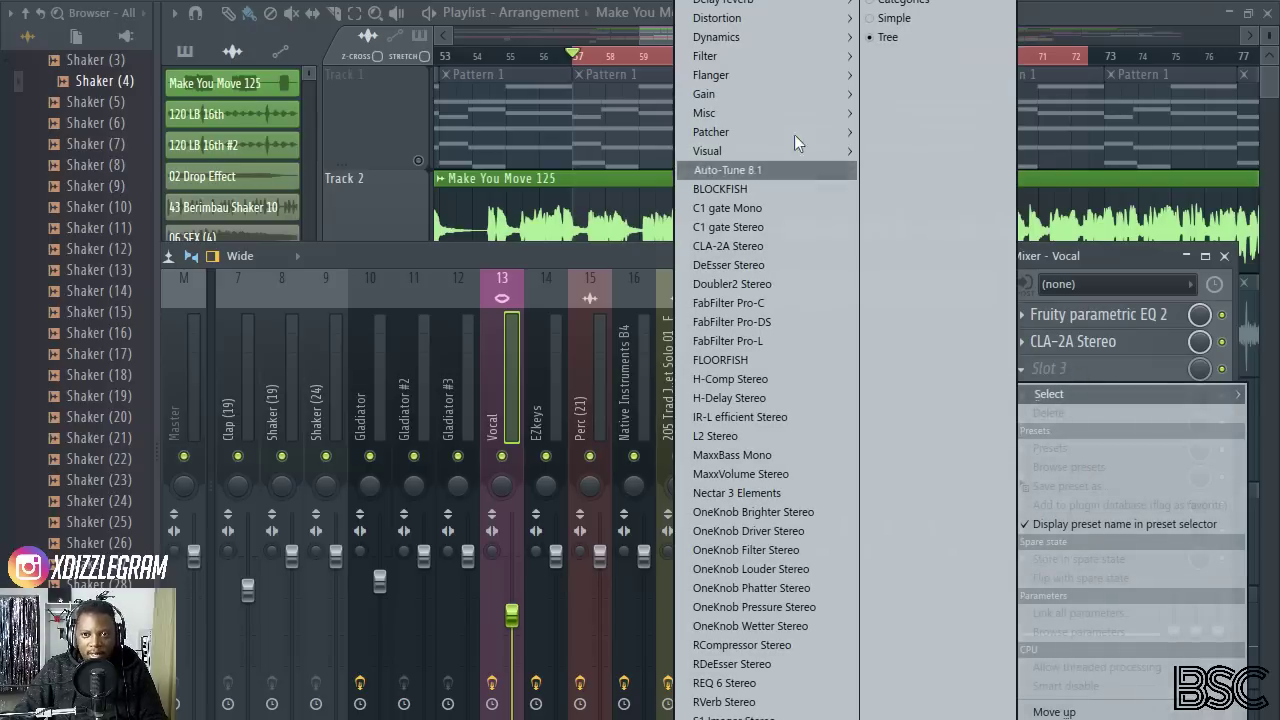
mouse_move(770, 20)
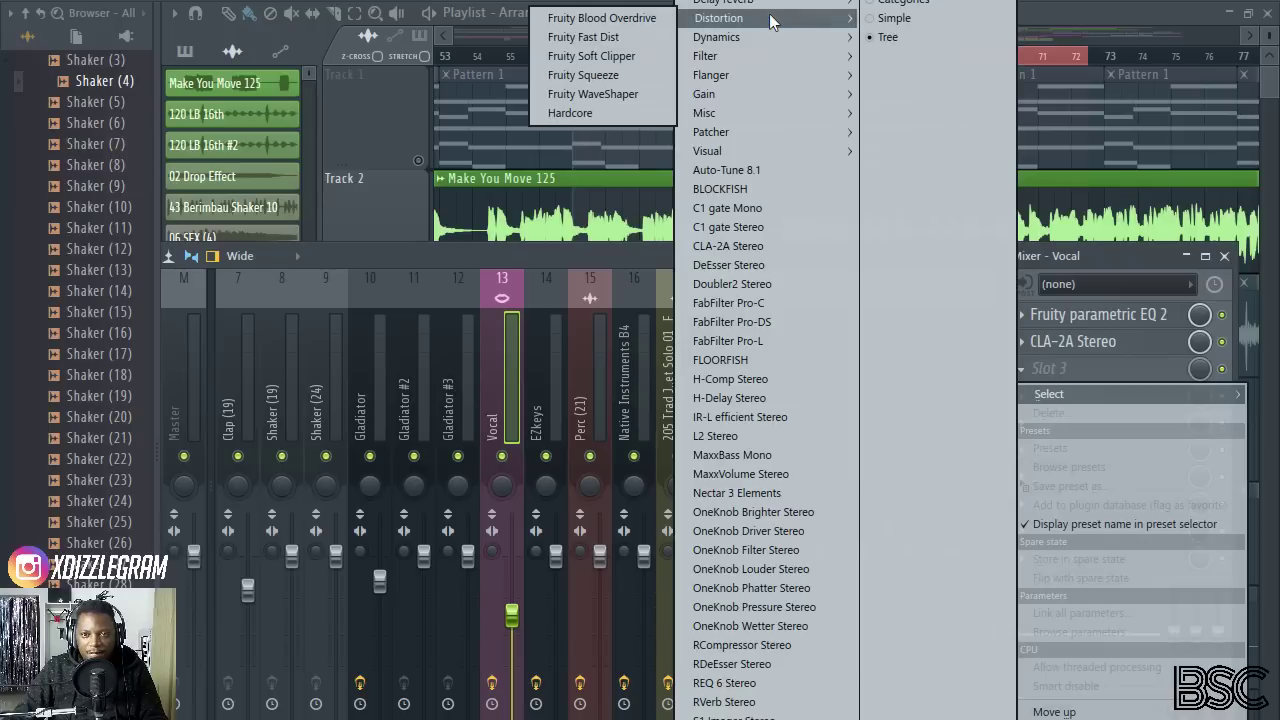
click(632, 38)
drag(530, 262, 565, 184)
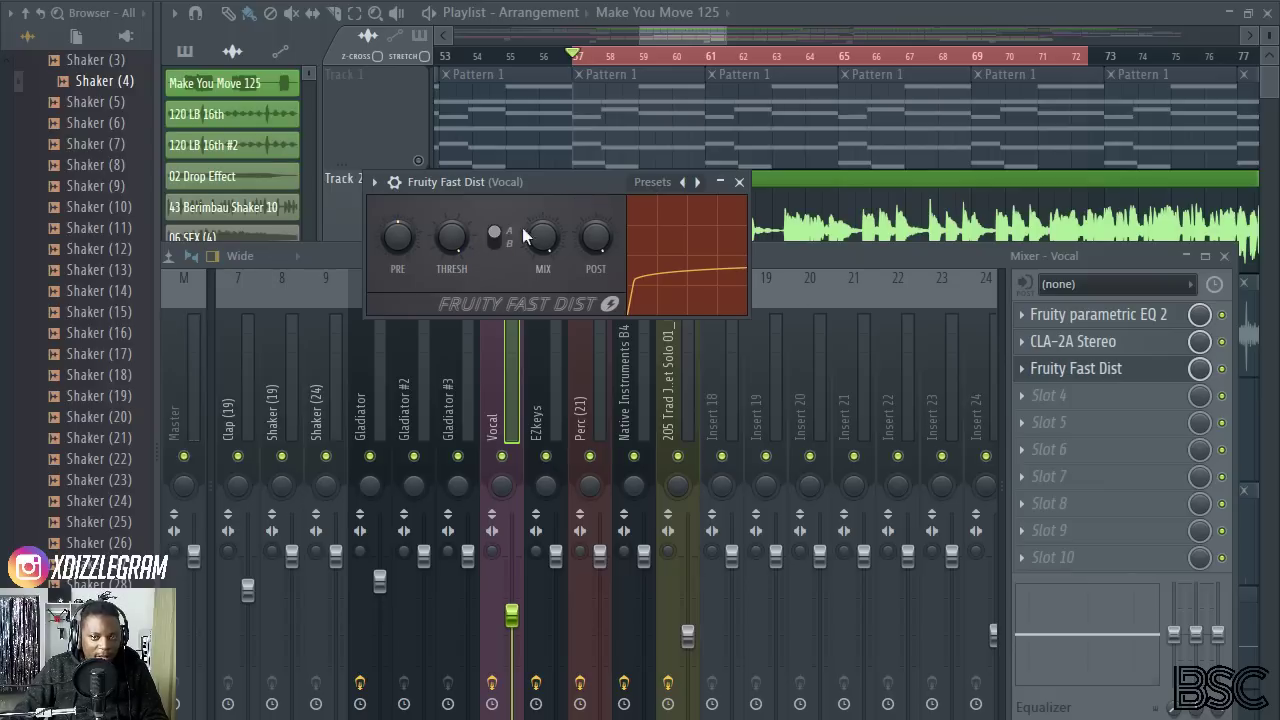
drag(557, 182, 598, 272)
Turn the Fruity Fast Dist threshold down to near its minimum while the vocal plays
mouse_move(484, 320)
mouse_down()
mouse_move(484, 292)
mouse_move(484, 308)
mouse_up()
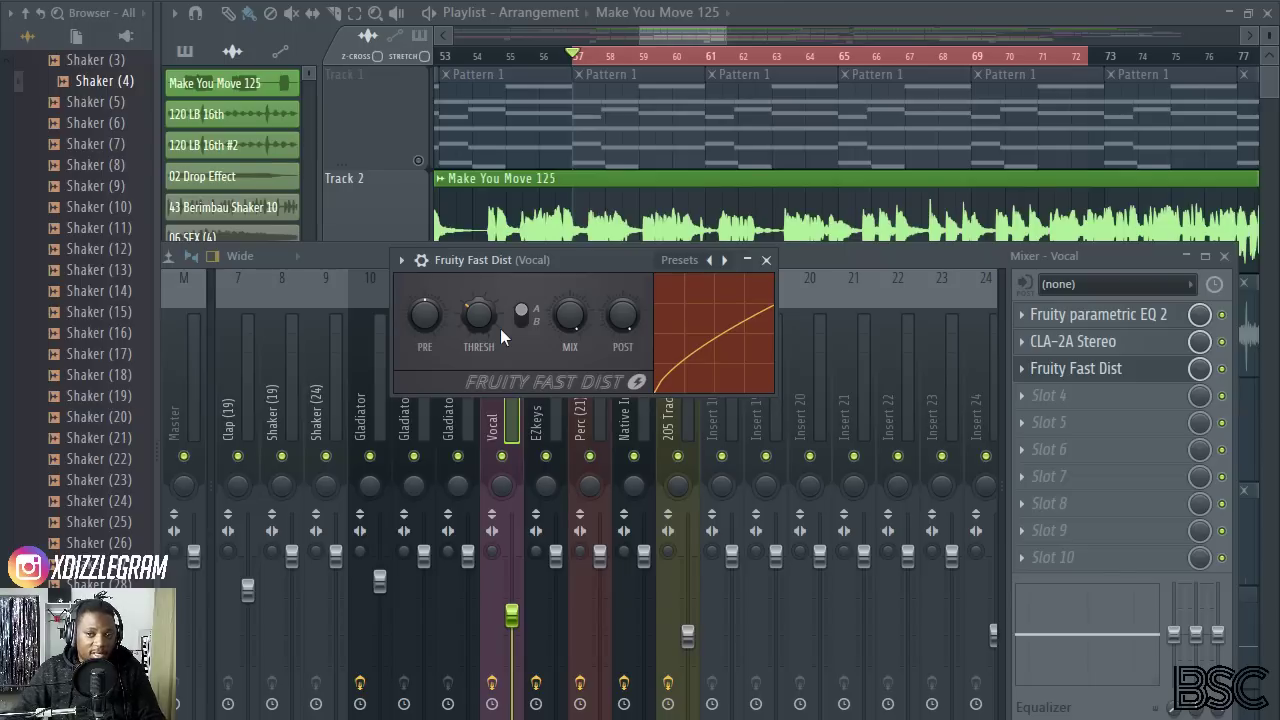
key(space)
drag(479, 315, 479, 339)
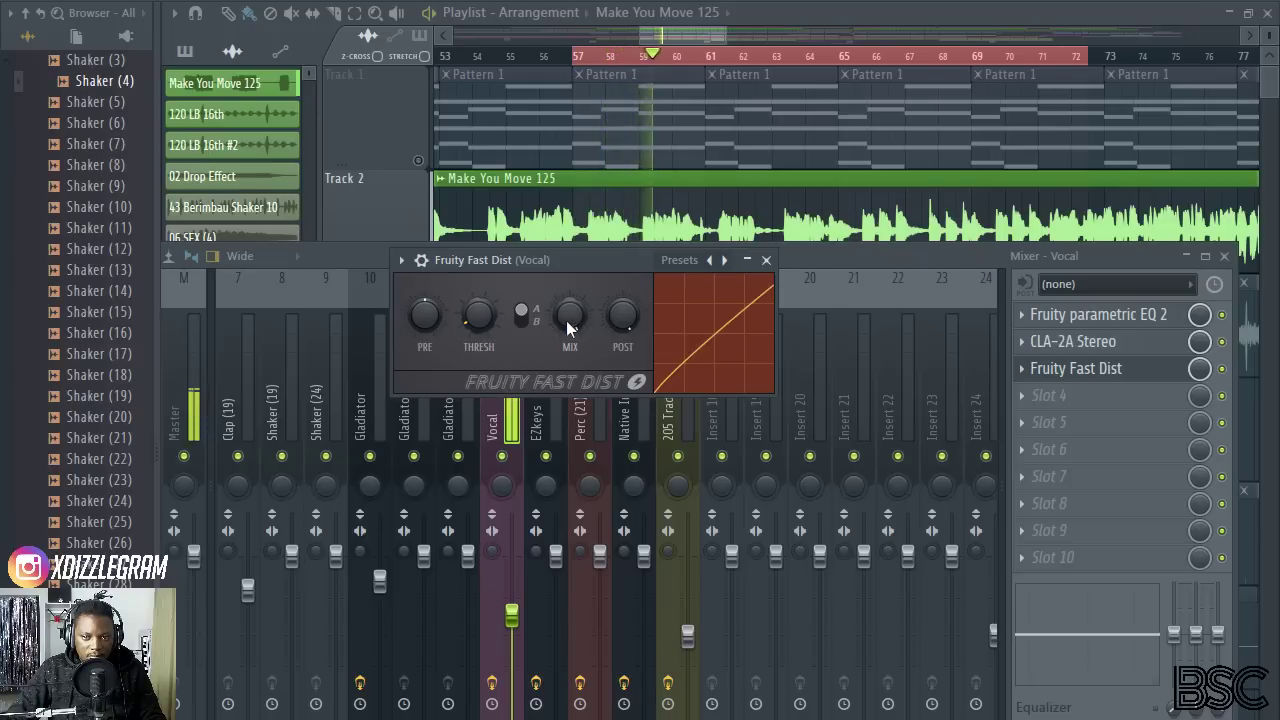
Compare the vocal's playback with Fruity Fast Dist bypassed and enabled, leaving the effect switched on
key(space)
click(1223, 371)
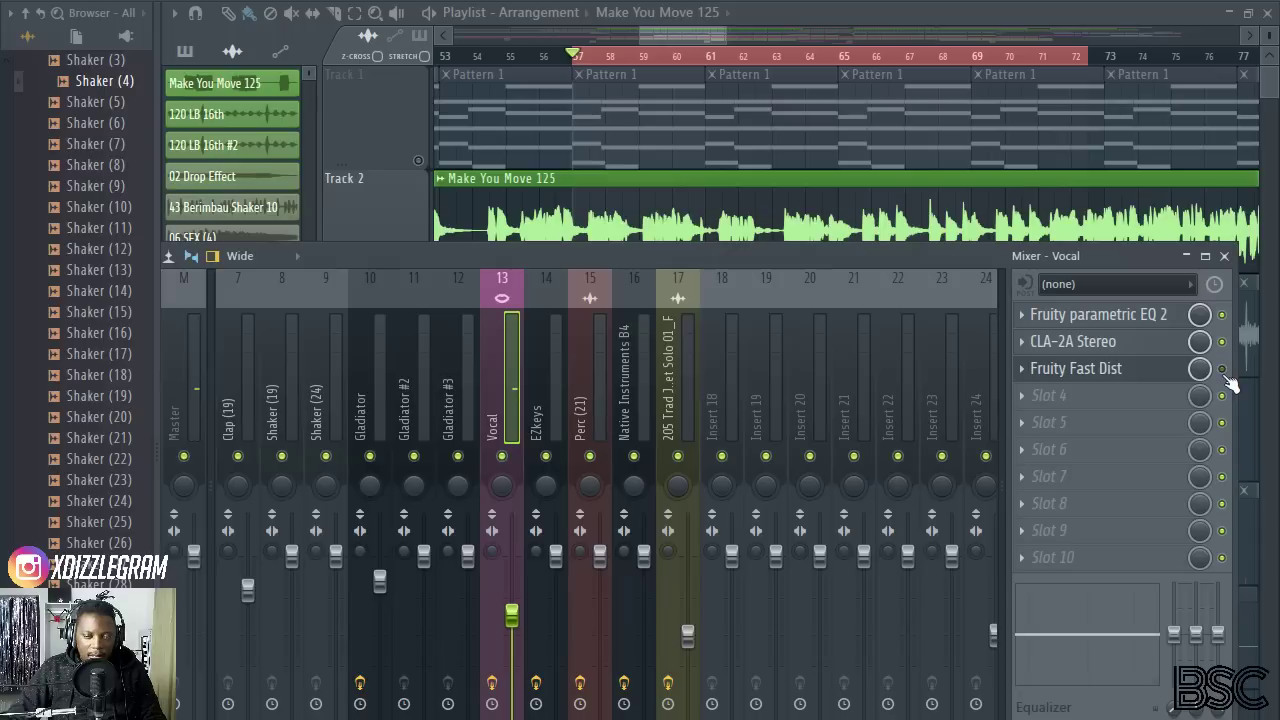
key(space)
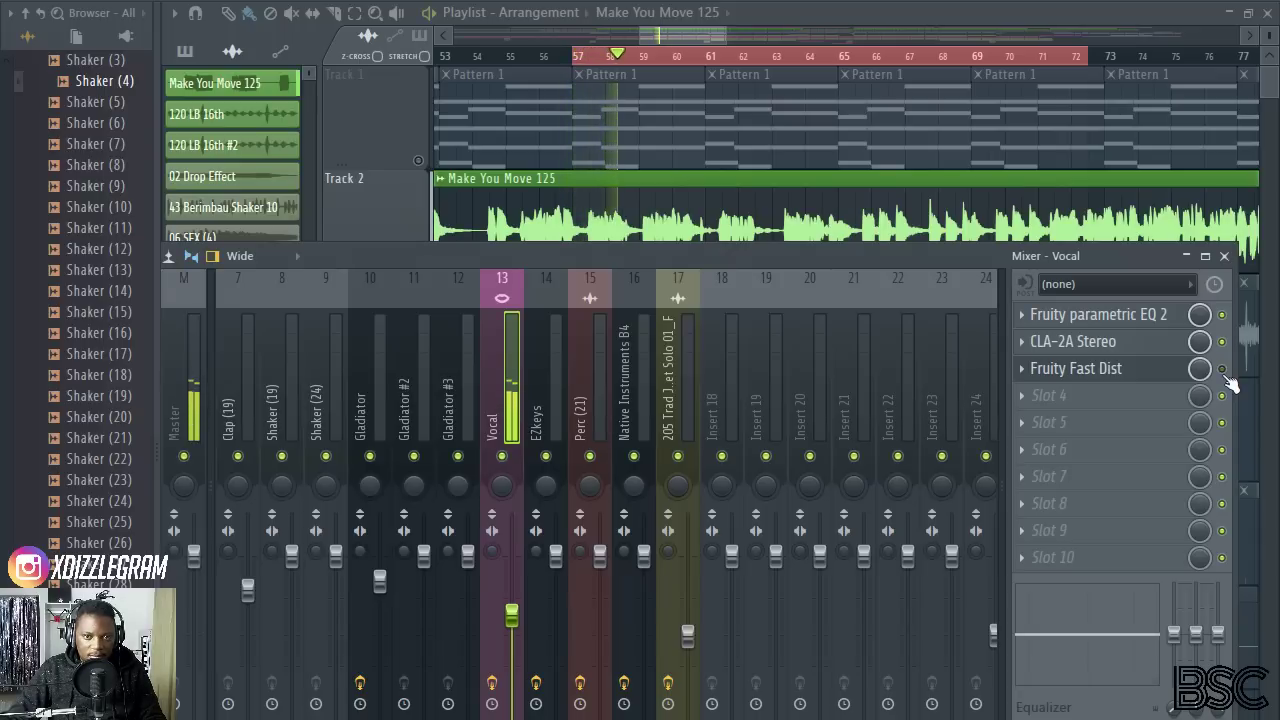
key(space)
click(1222, 370)
key(space)
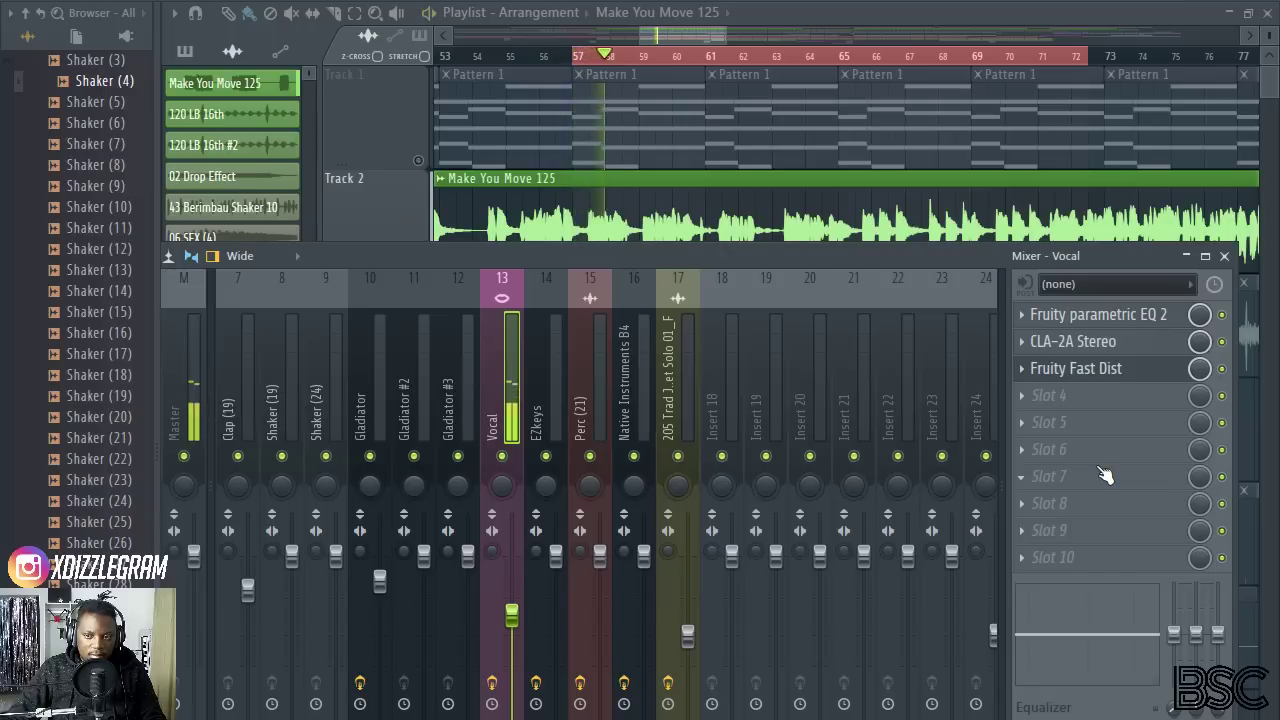
key(space)
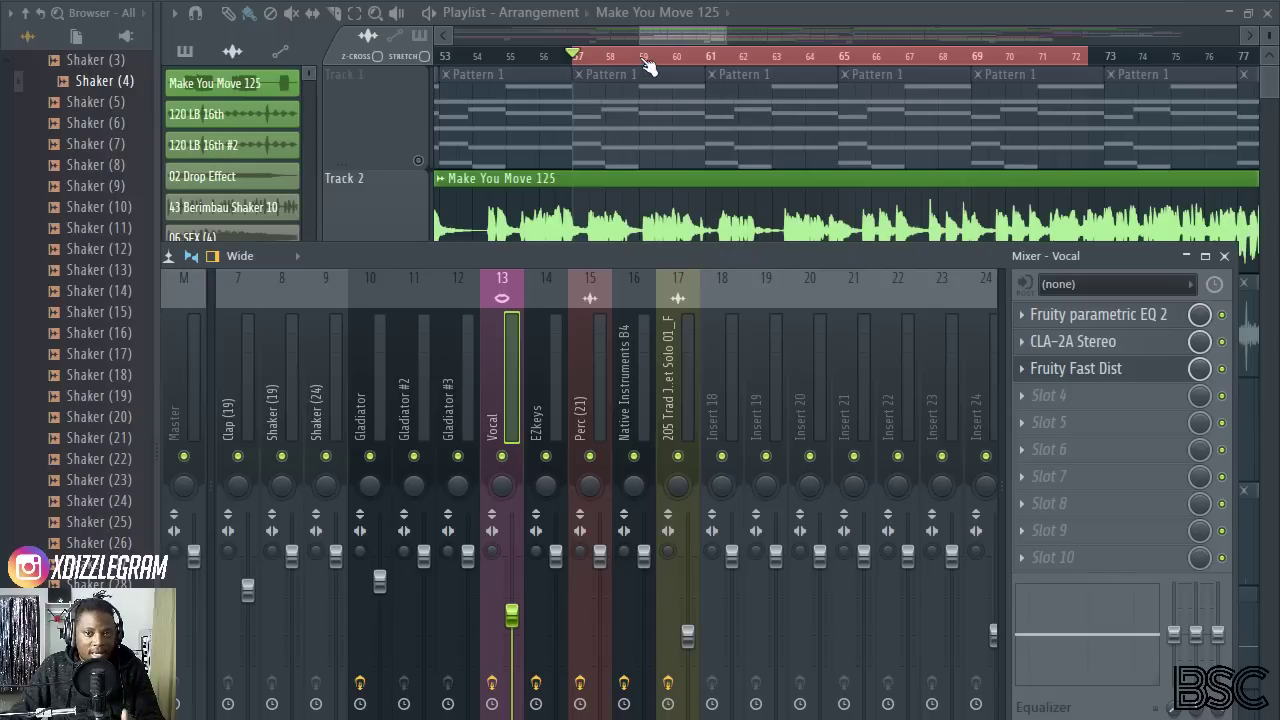
Listen to the Make You Move 125 vocal around bars 63 to 64 in the playlist with the mixer hidden
scroll(648, 66, down, 4)
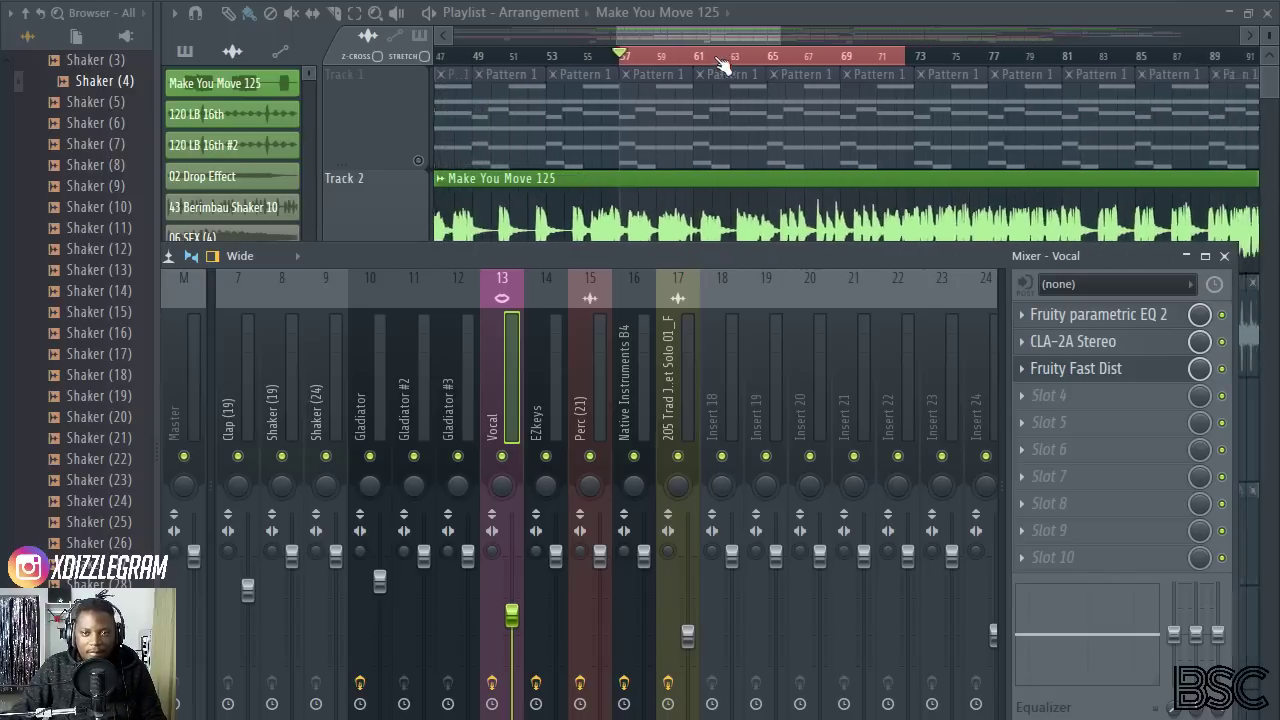
key(F9)
scroll(700, 62, down, 1)
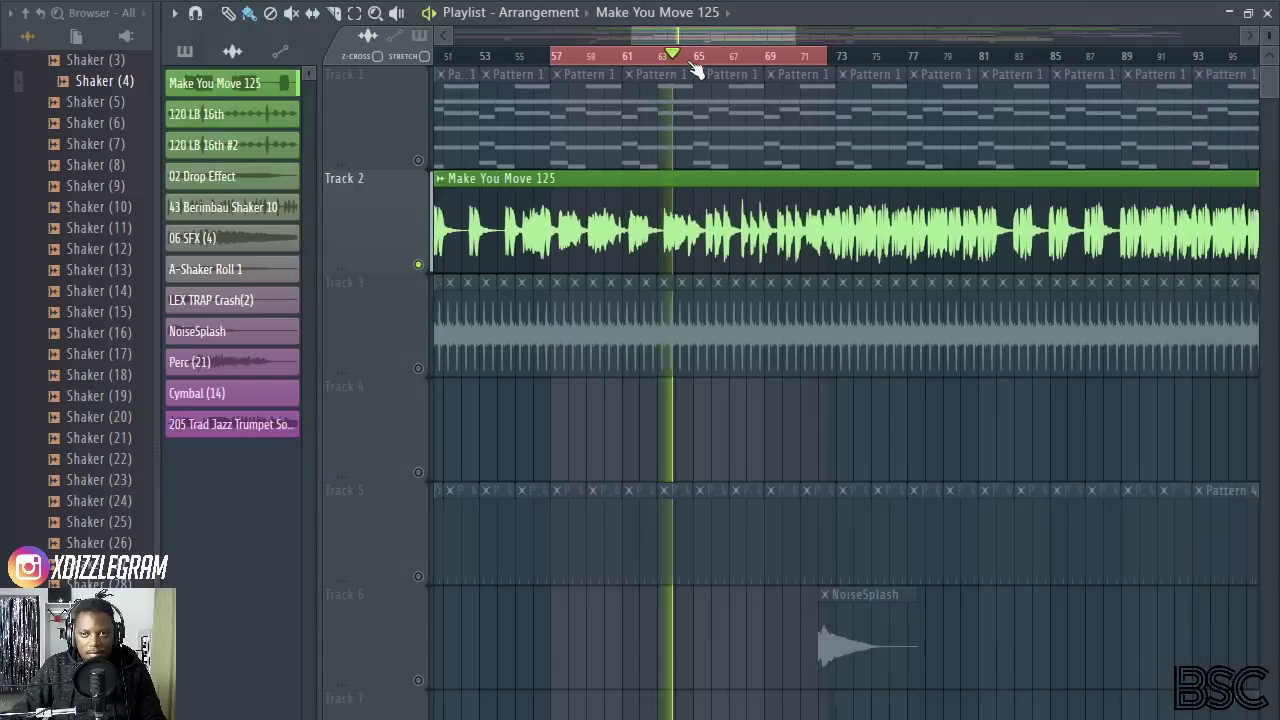
scroll(700, 65, up, 6)
scroll(730, 62, up, 1)
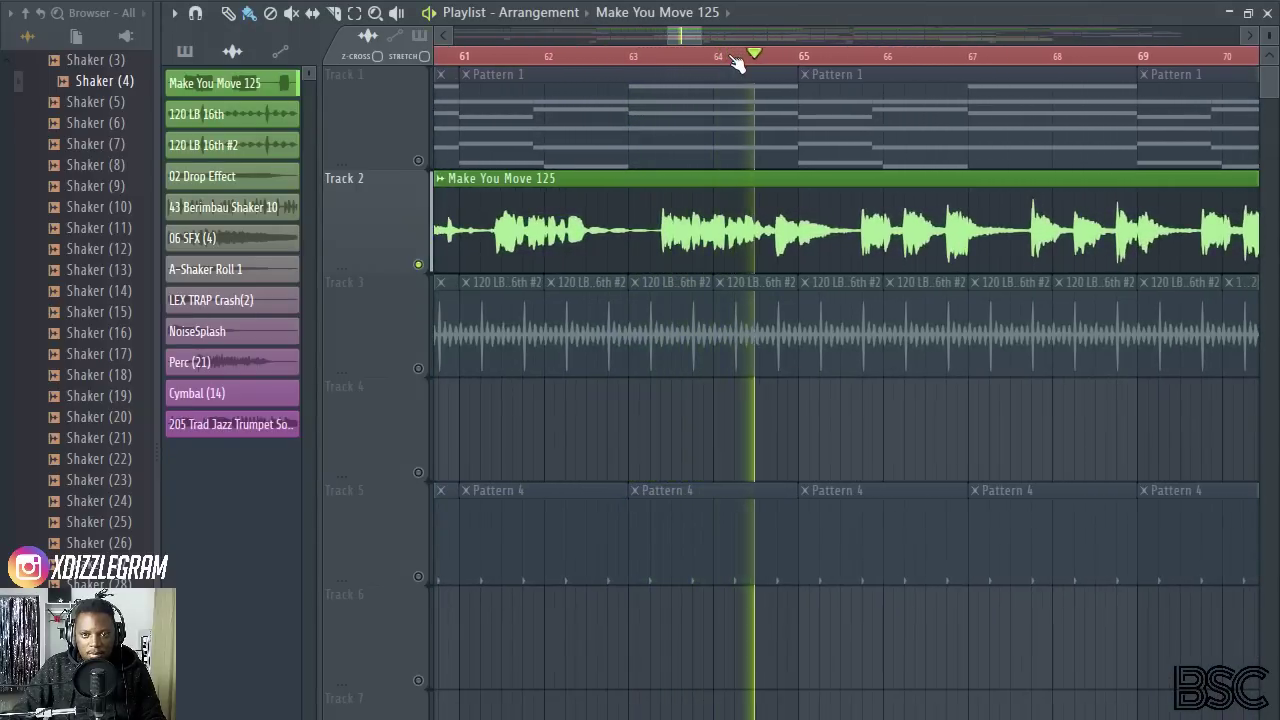
scroll(700, 62, down, 2)
click(680, 58)
scroll(745, 63, up, 1)
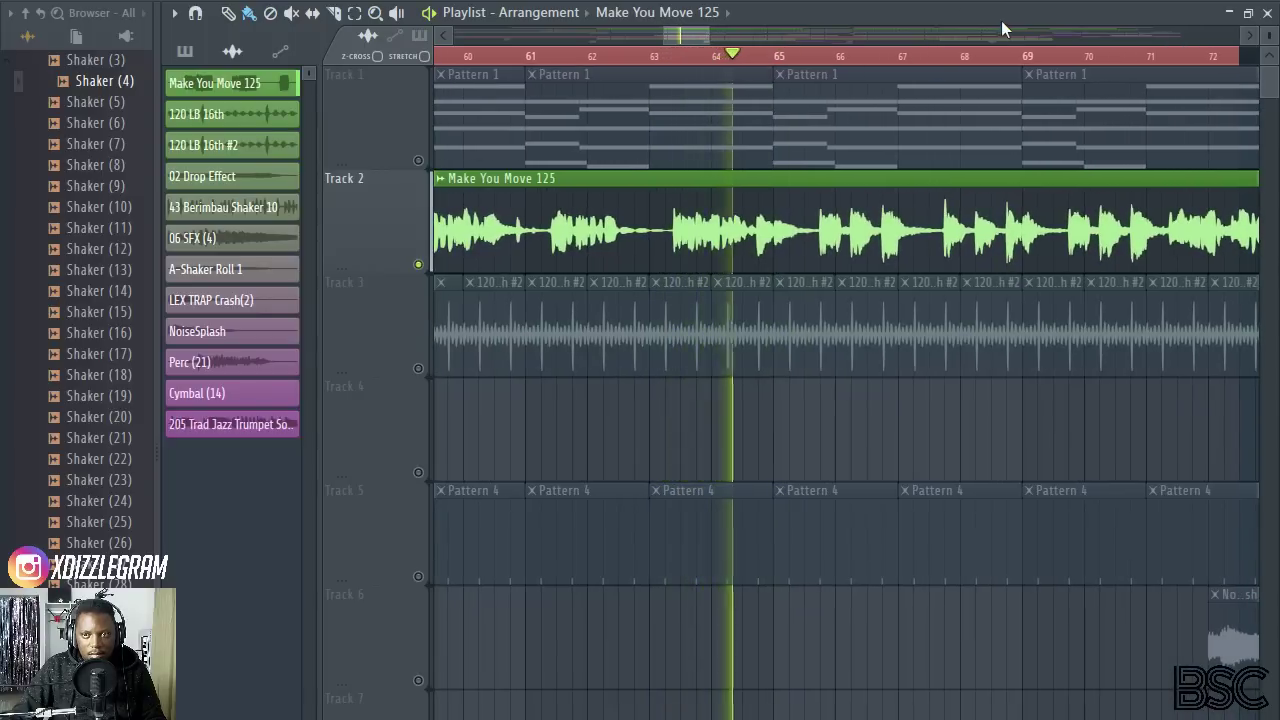
key(space)
Load a second Fruity parametric EQ 2 into the Vocal insert's fourth slot and enlarge its window to watch the vocal's spectrum
key(F9)
click(1049, 396)
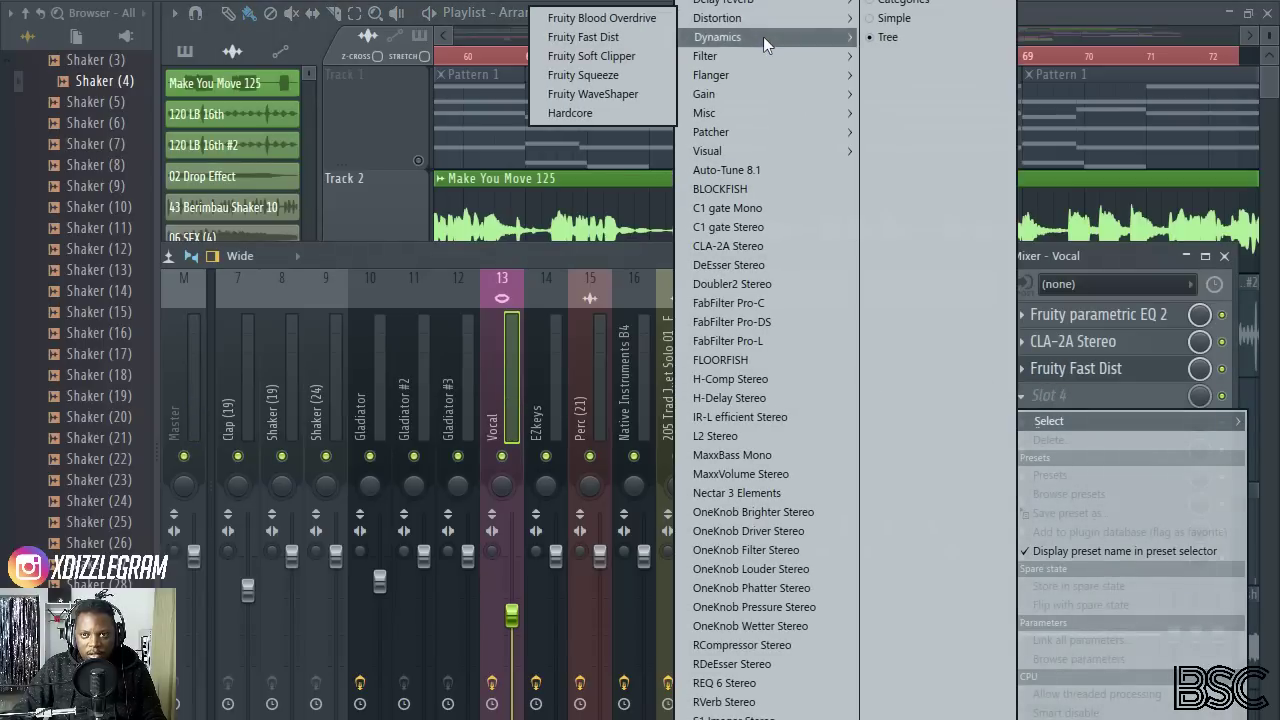
mouse_move(728, 56)
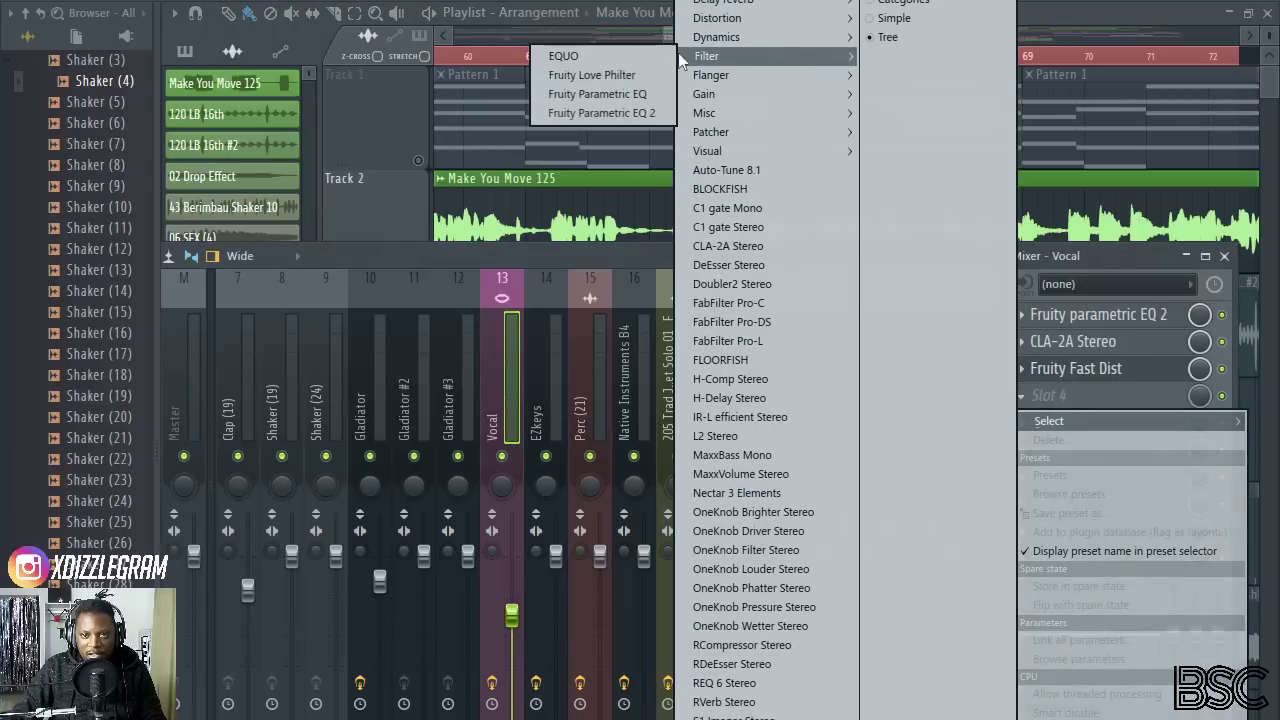
click(601, 112)
drag(724, 289, 689, 193)
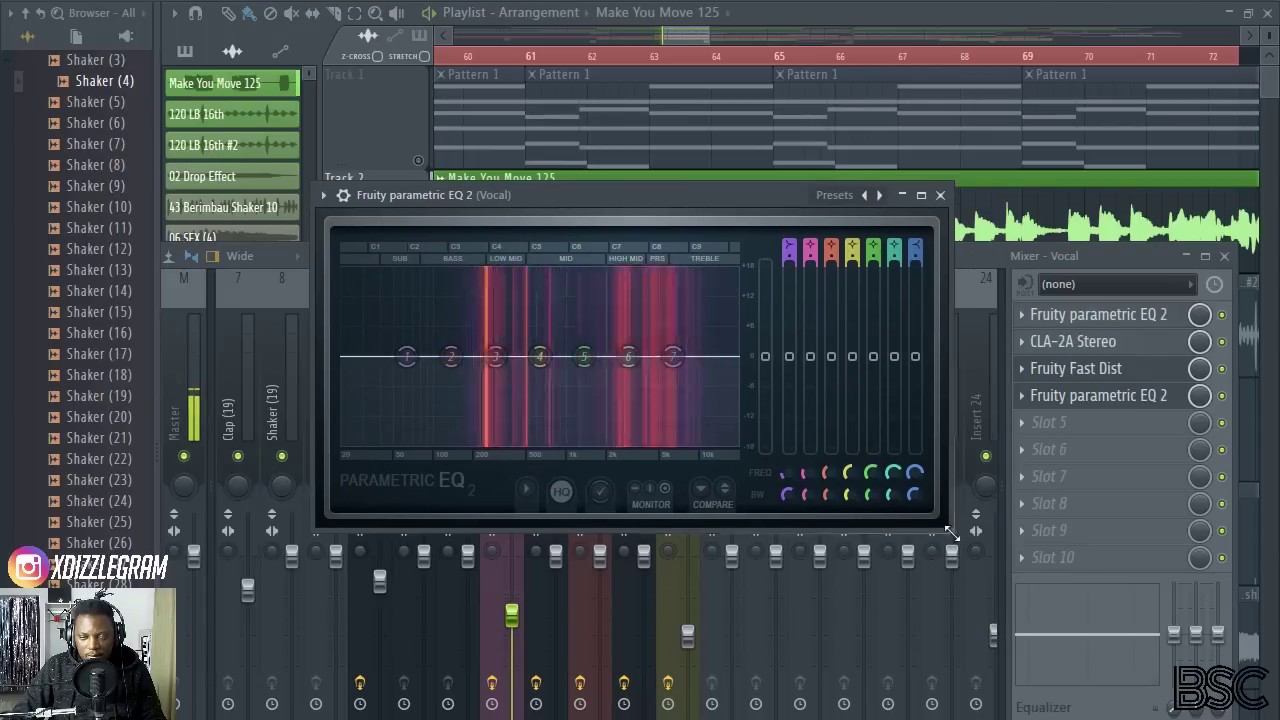
drag(949, 530, 986, 571)
drag(707, 197, 711, 304)
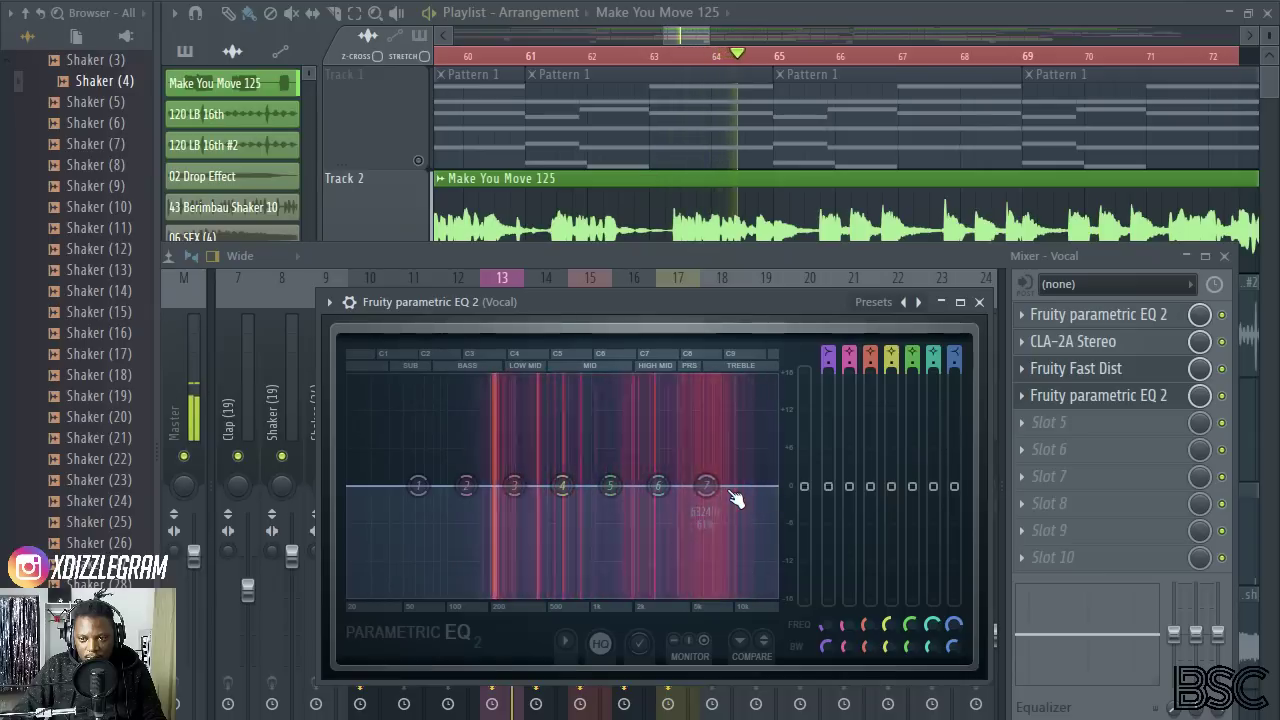
Stop playback, close the second equalizer's window and move that equalizer to the Vocal insert's eighth slot
key(space)
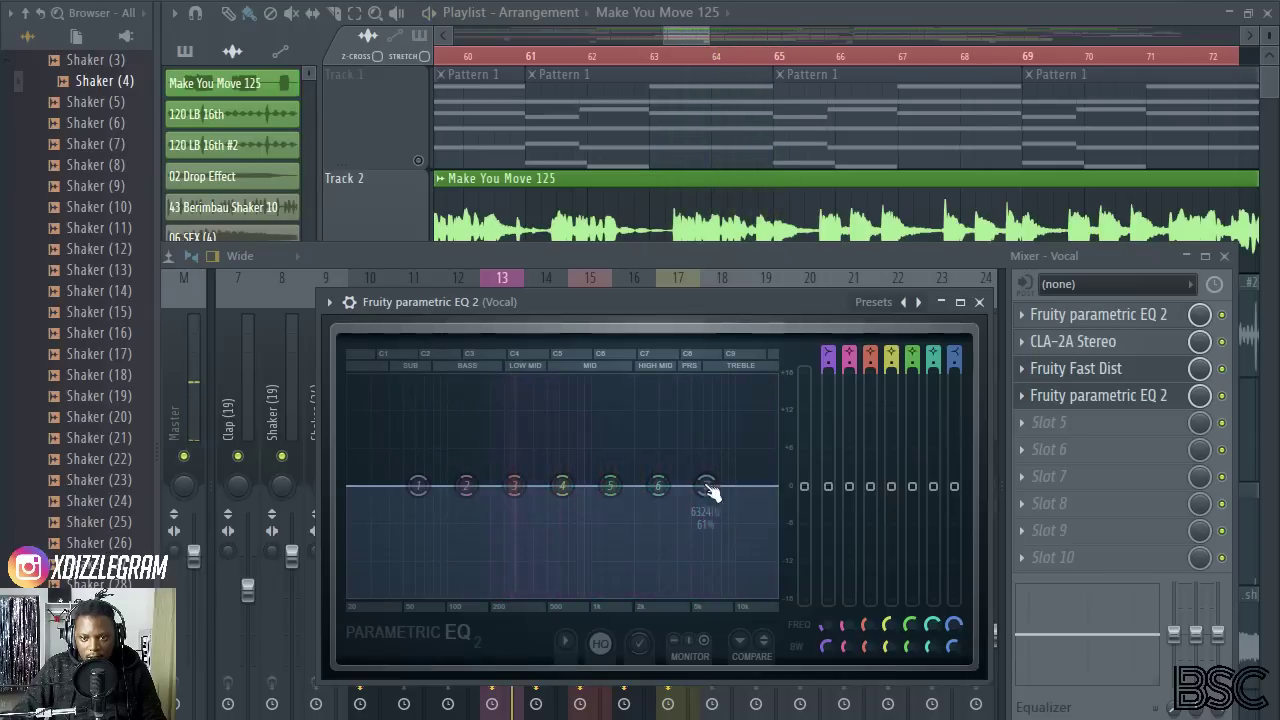
click(980, 302)
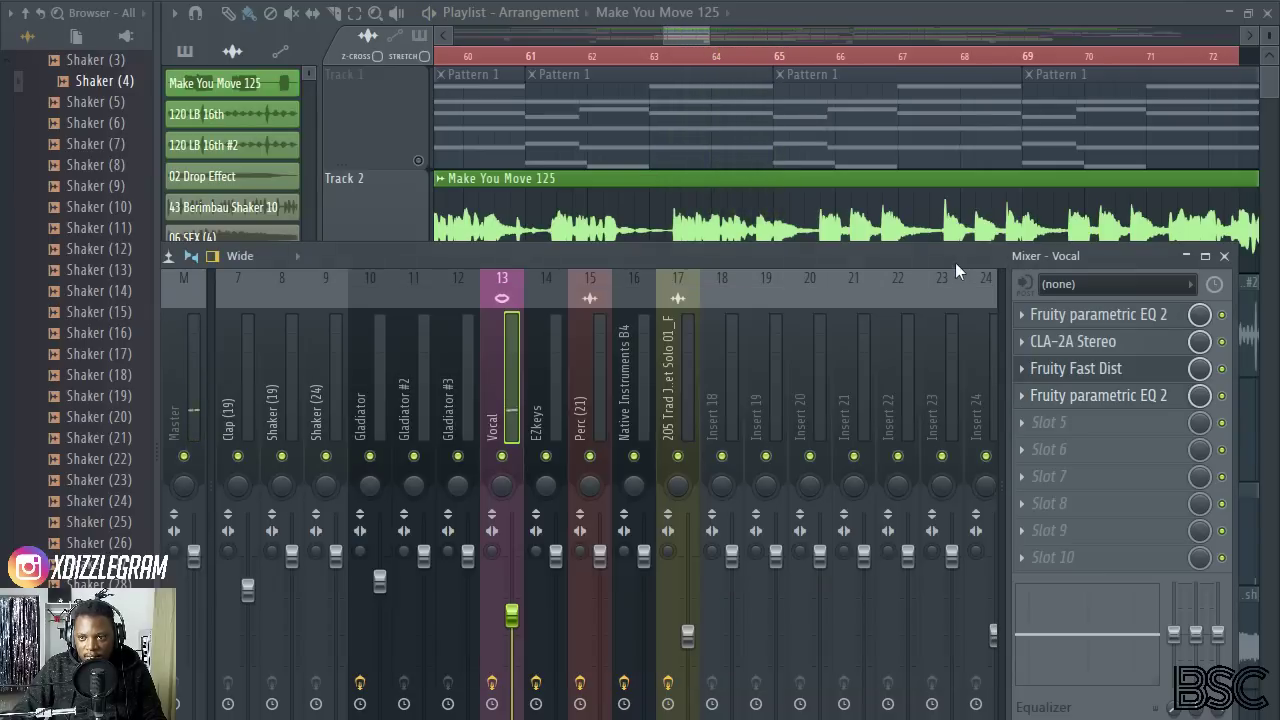
drag(1095, 370, 1097, 470)
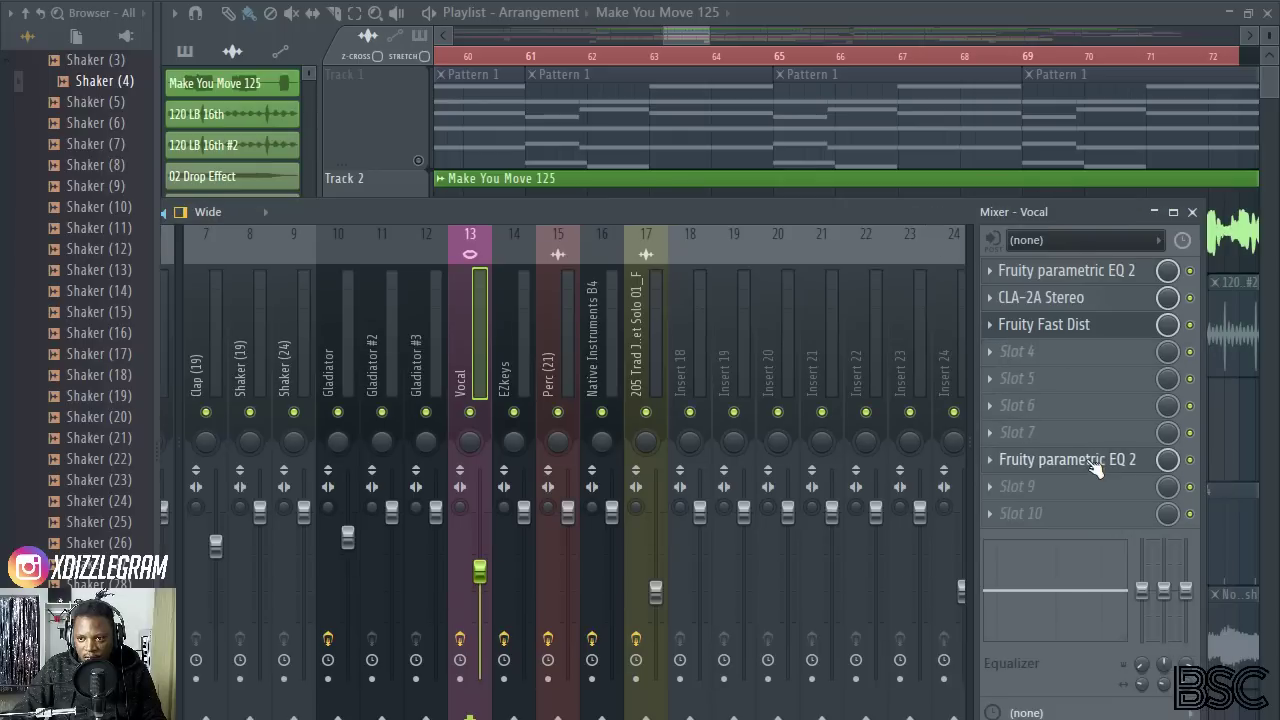
Load FabFilter Pro-DS into the Vocal insert's fourth slot with the Male Split Band preset
click(1083, 350)
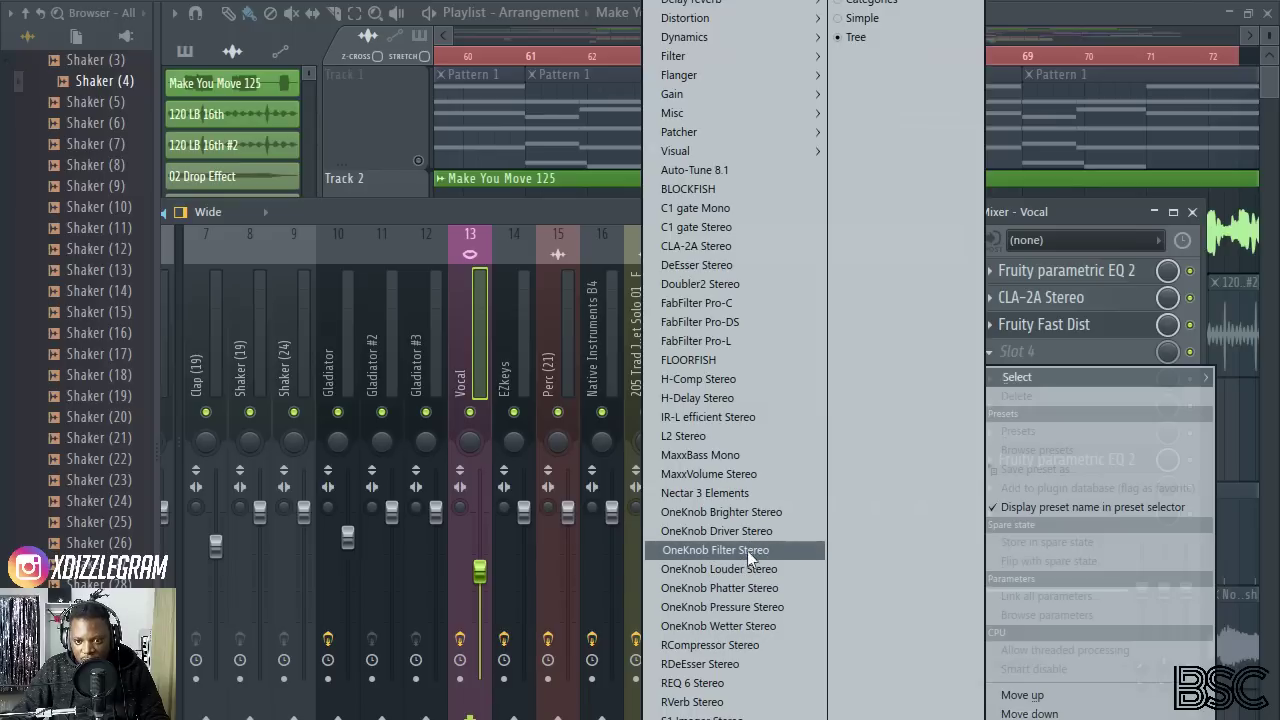
click(737, 320)
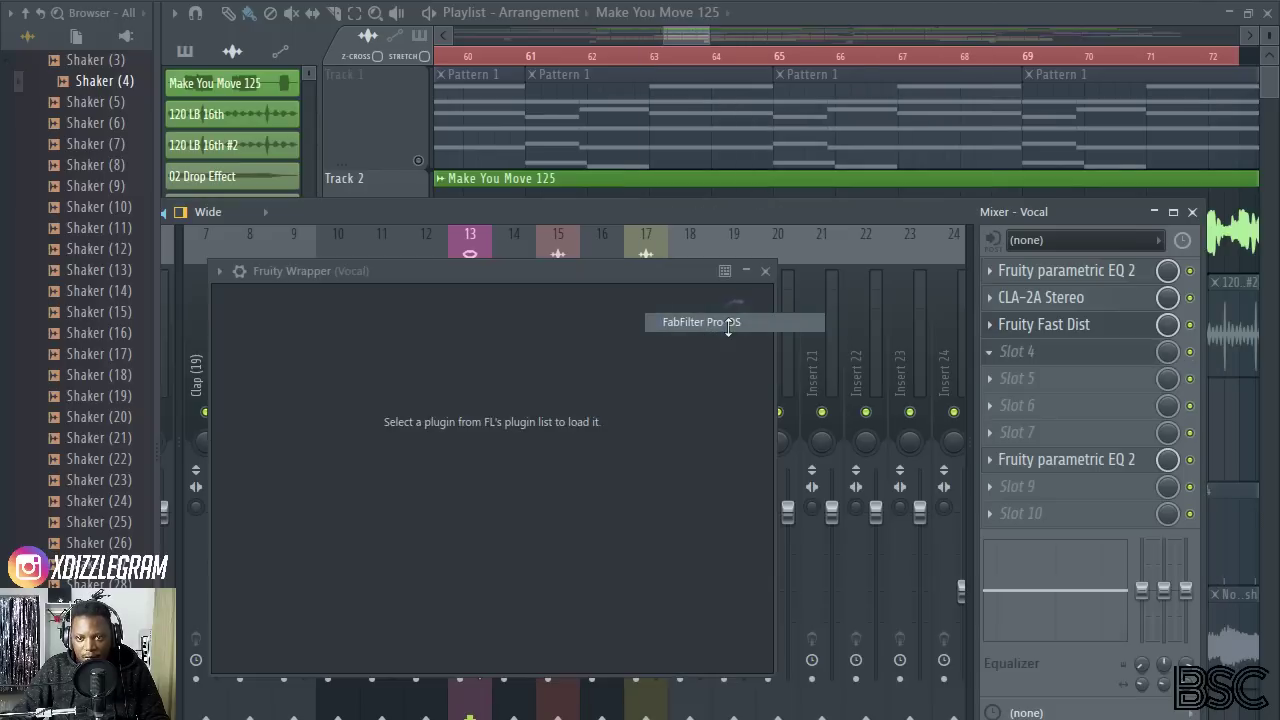
click(778, 305)
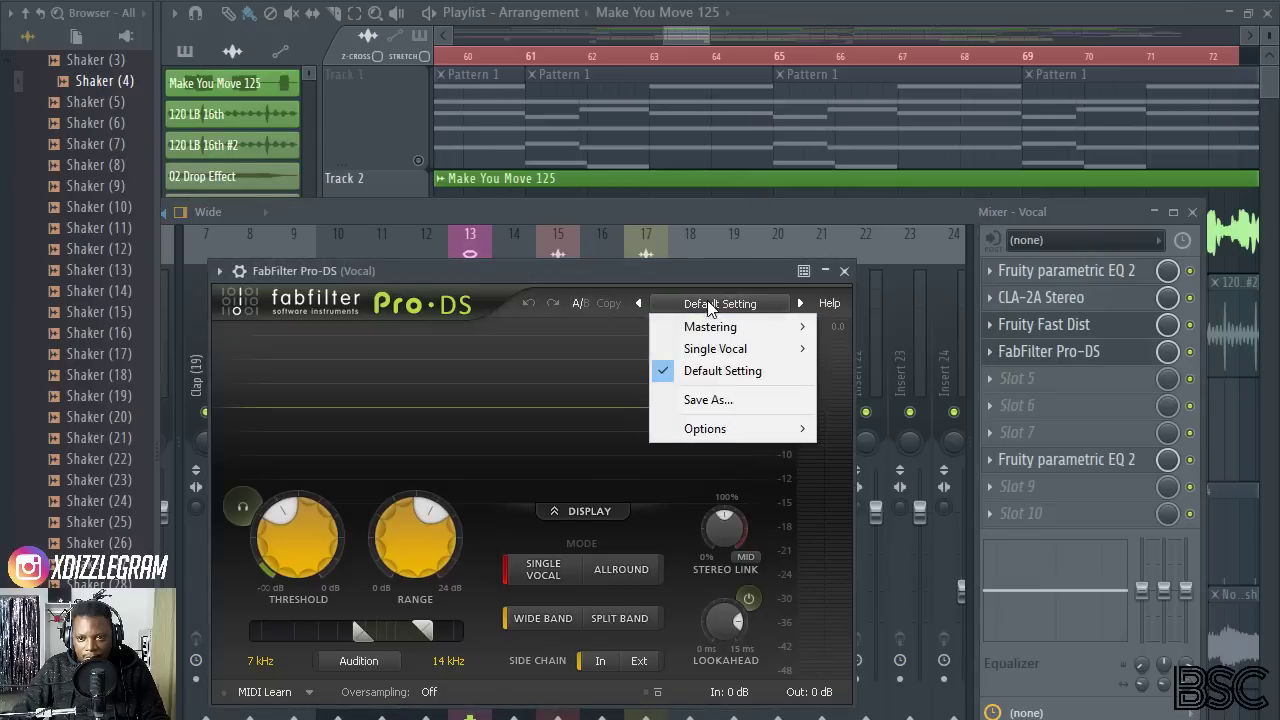
mouse_move(745, 350)
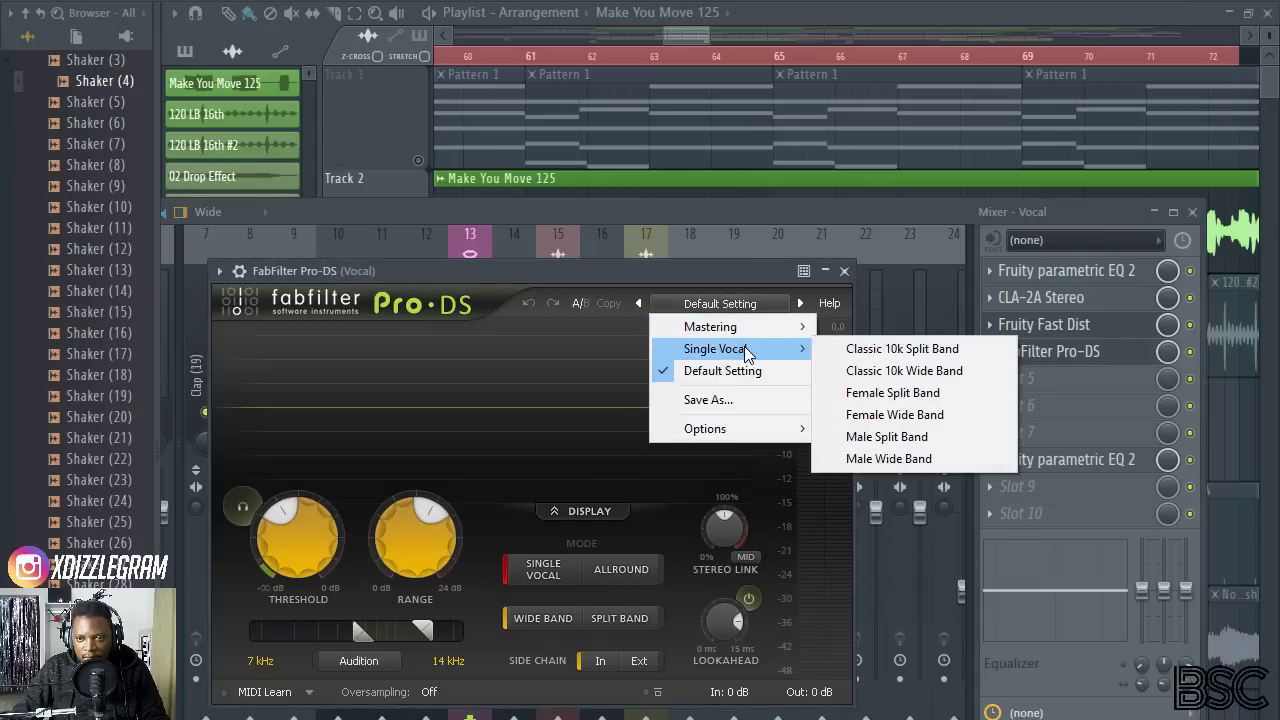
click(947, 442)
Reposition the FabFilter Pro-DS window over the mixer and raise its threshold while the vocal plays
drag(578, 270, 677, 362)
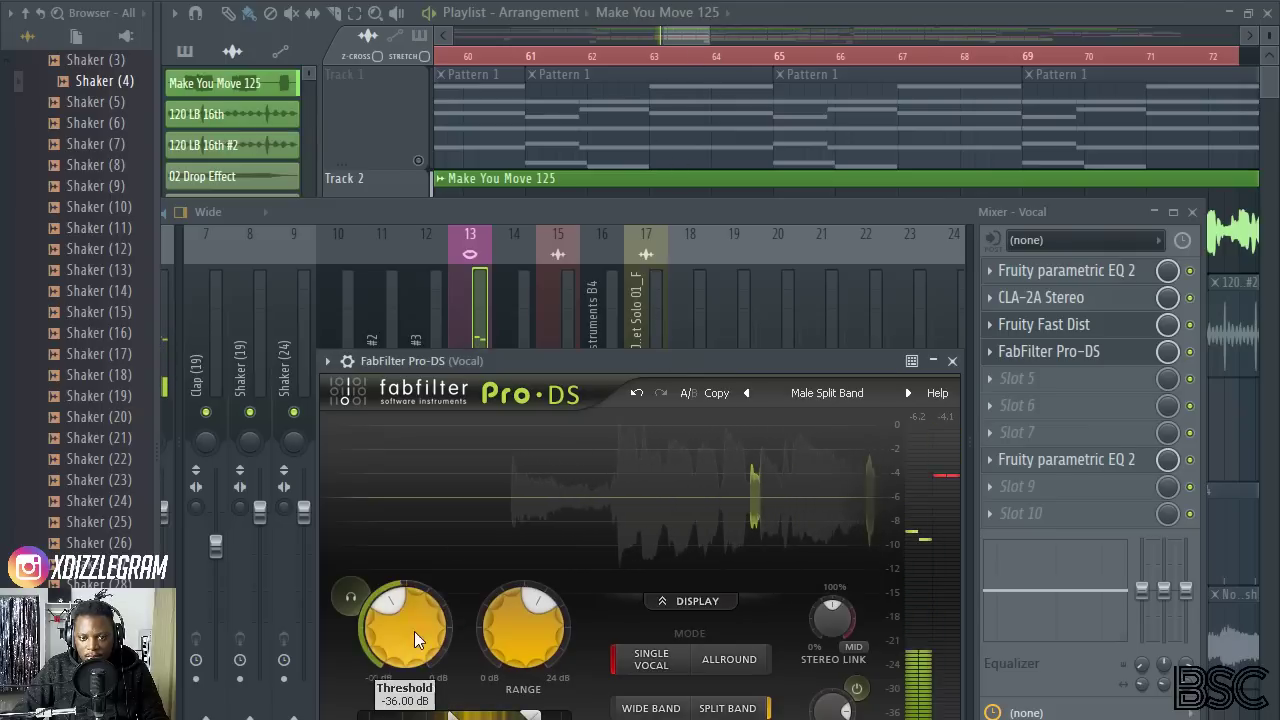
drag(609, 362, 585, 304)
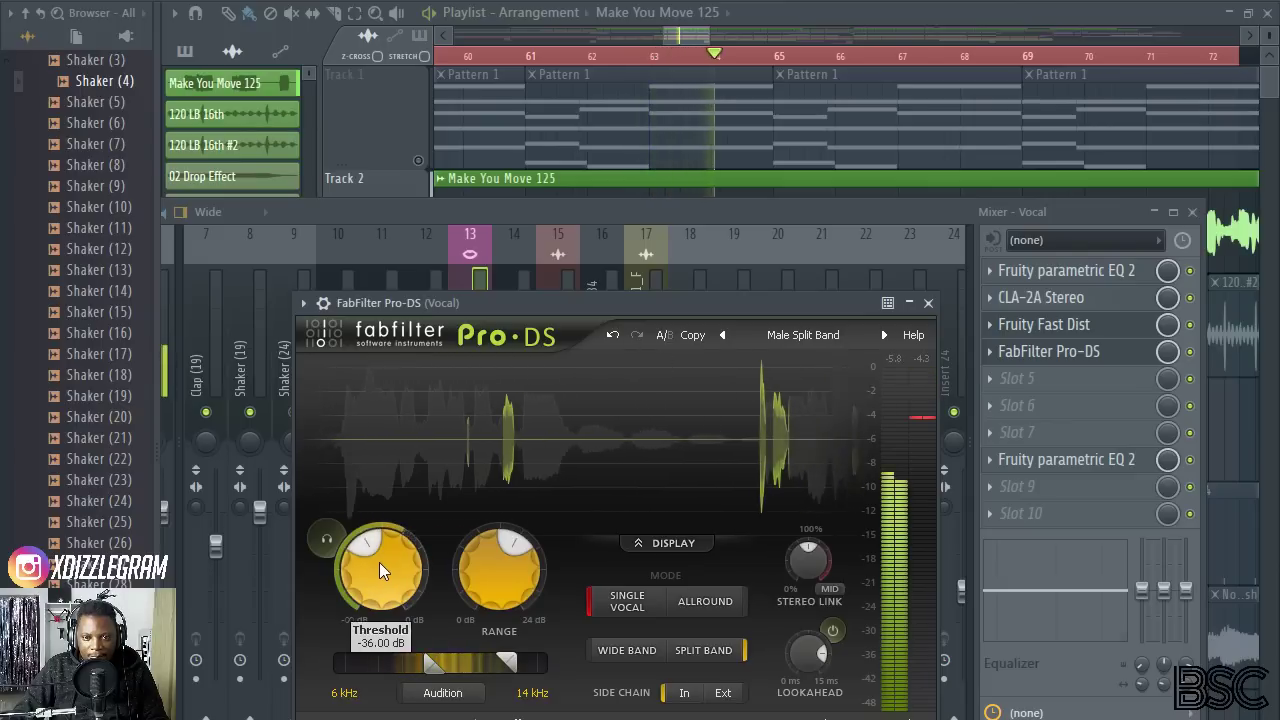
mouse_move(376, 576)
mouse_down()
mouse_move(383, 526)
mouse_move(379, 556)
mouse_up()
Set the playlist's loop selection from bar 63 to just past bar 65 and play it with the mixer shown
click(690, 60)
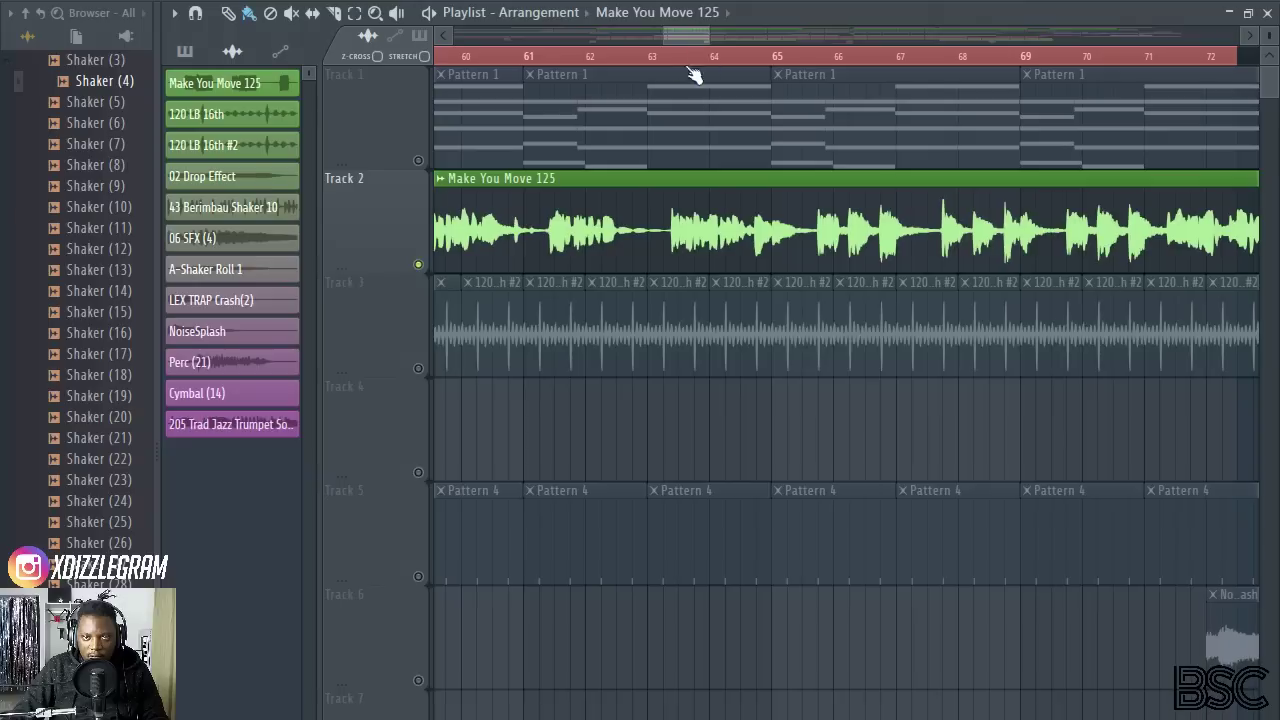
scroll(670, 56, down, 1)
right_click(652, 61)
drag(730, 62, 657, 61)
drag(1042, 58, 794, 69)
key(space)
key(F9)
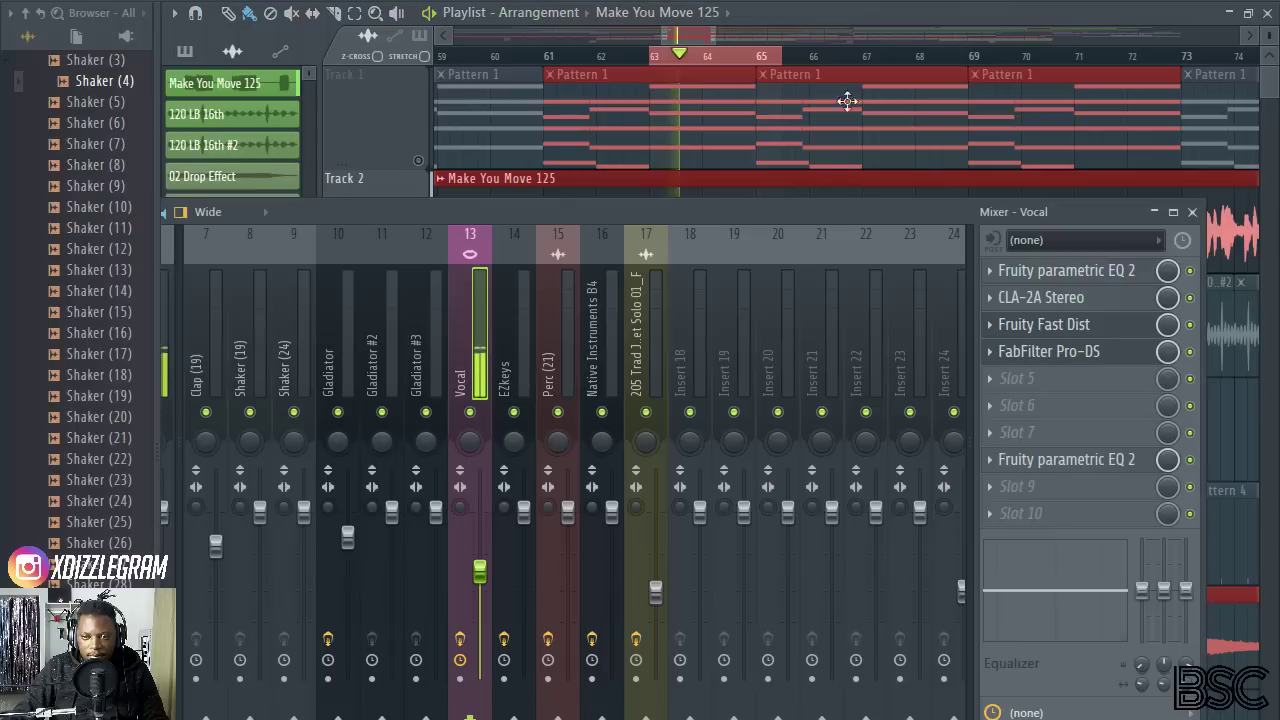
Reopen FabFilter Pro-DS, readjust its threshold and set the detection band from 11.8 kHz to 18.61 kHz
click(1070, 352)
mouse_move(389, 559)
mouse_down()
mouse_move(398, 546)
mouse_move(386, 582)
mouse_up()
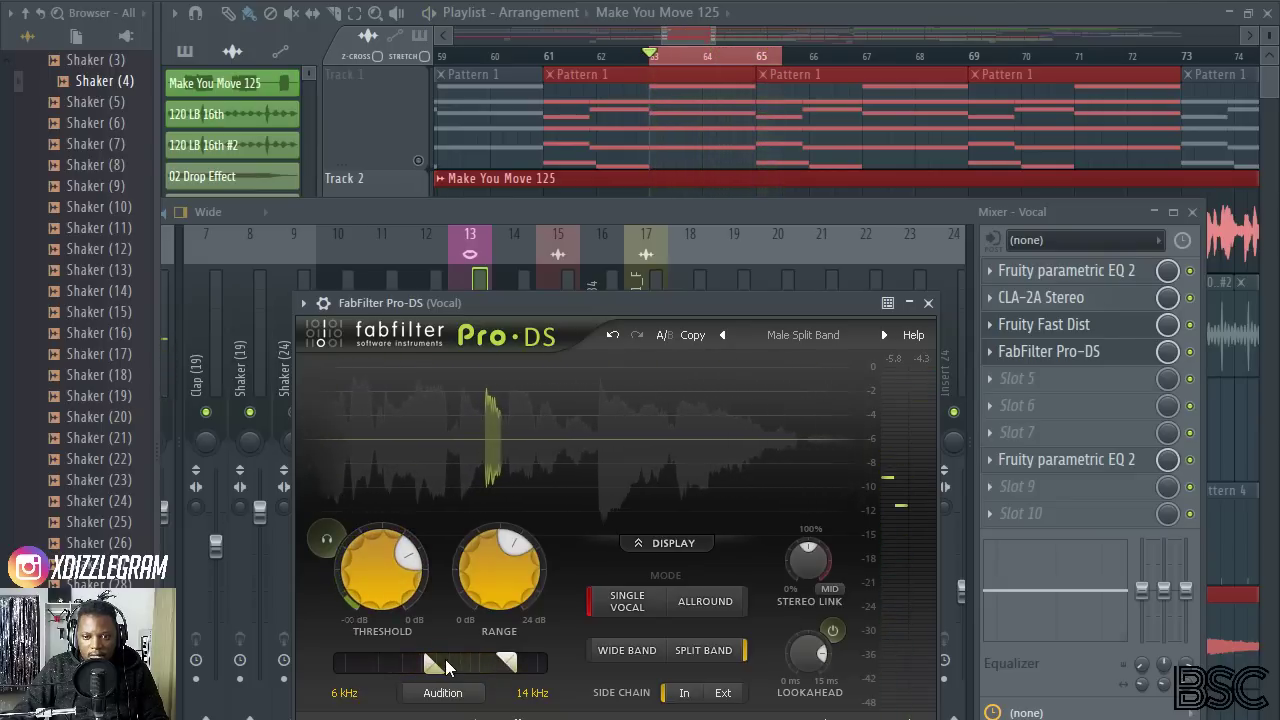
drag(497, 668, 509, 667)
scroll(507, 667, up, 5)
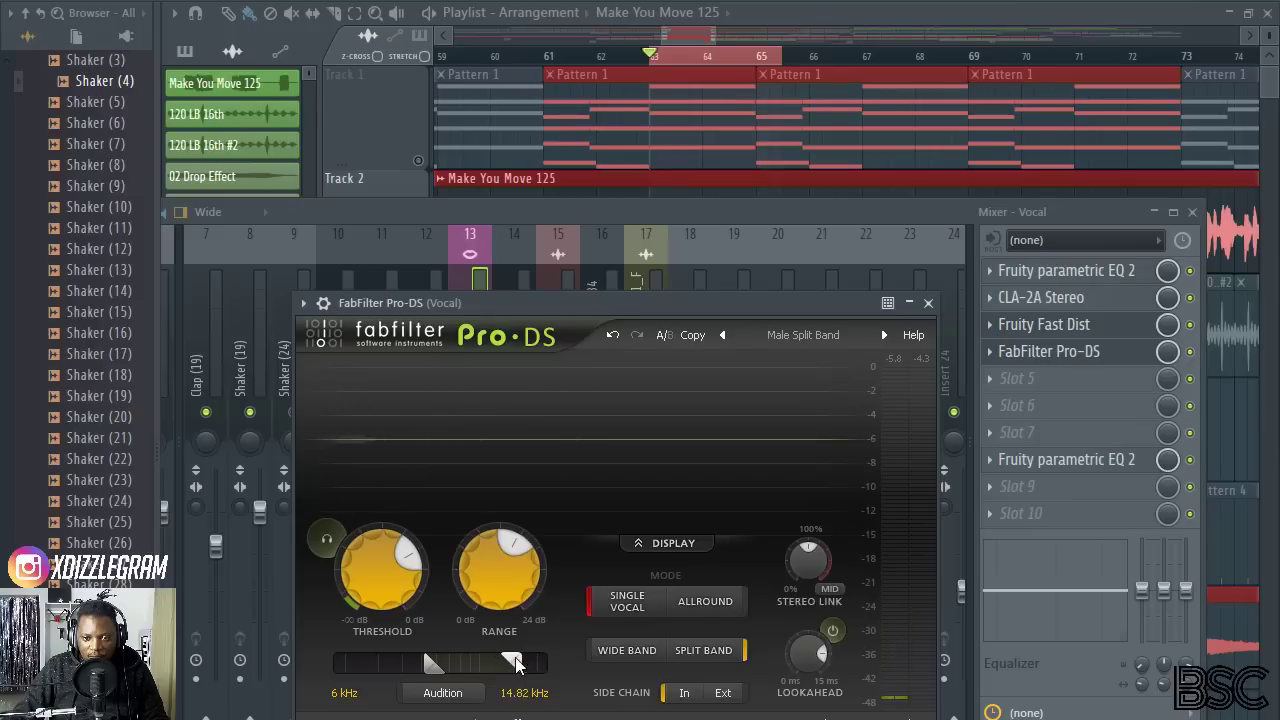
drag(430, 666, 485, 665)
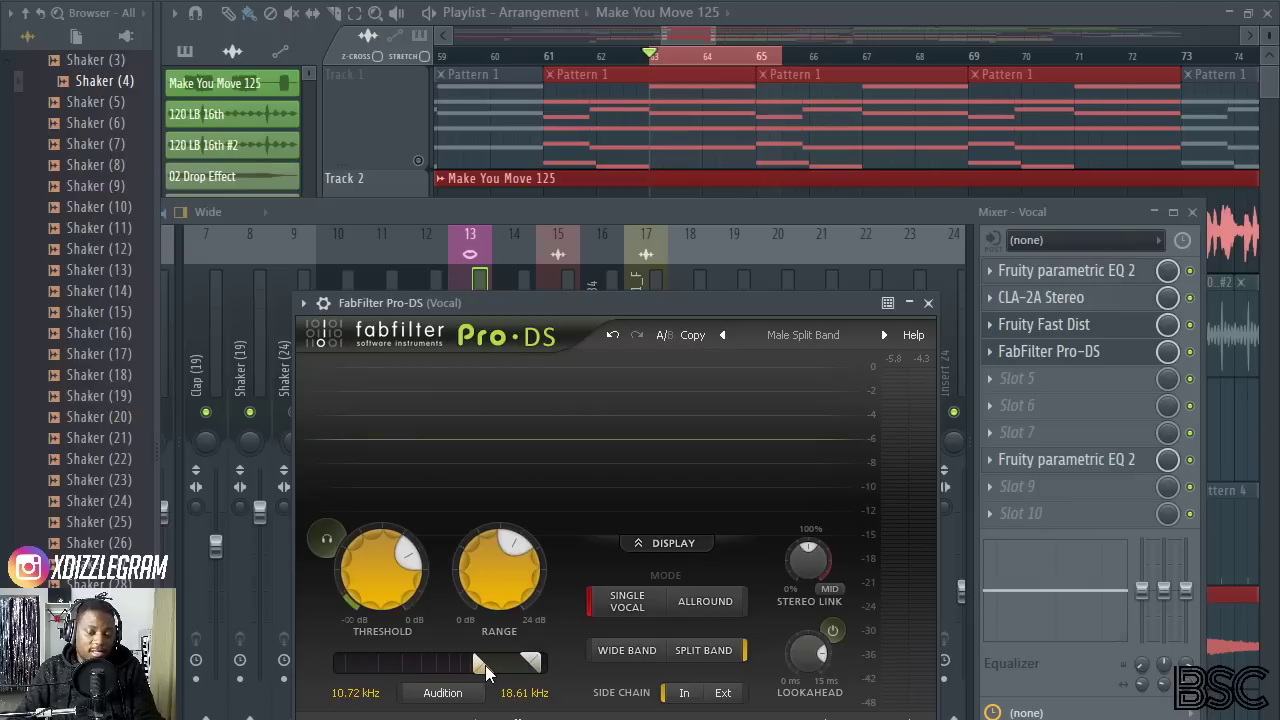
drag(485, 665, 491, 665)
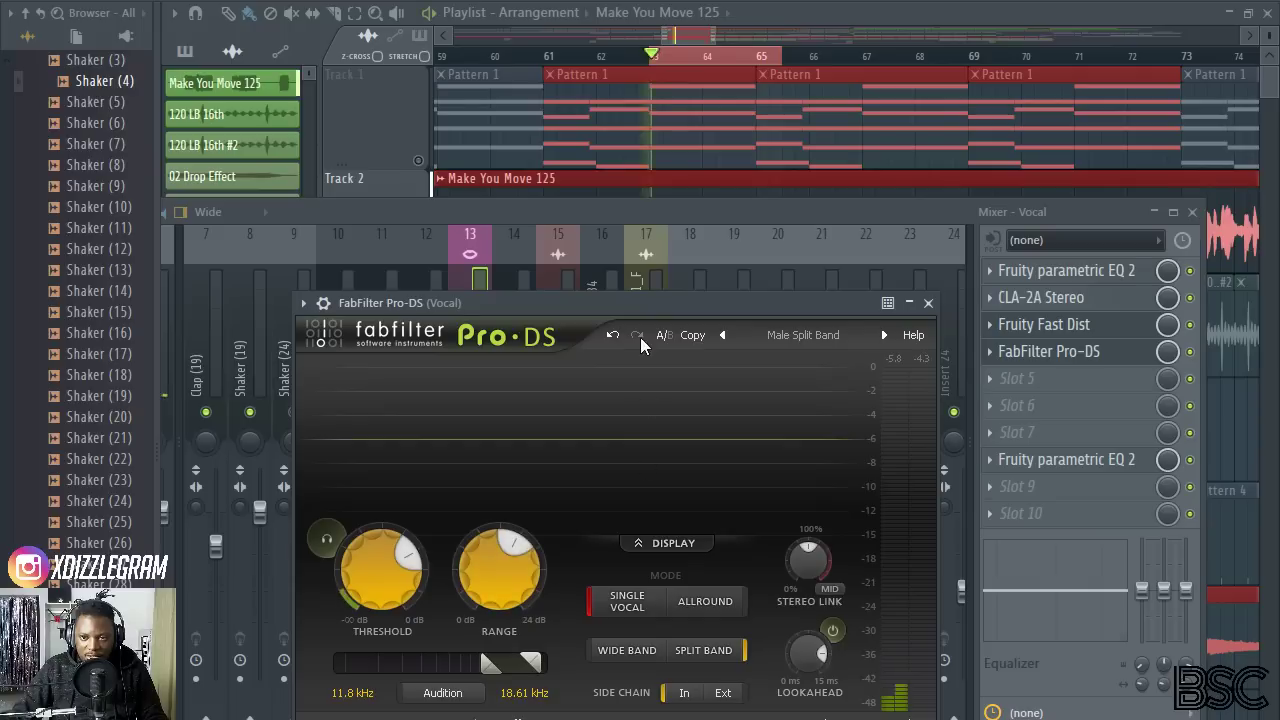
Lower the Pro-DS threshold to about its midpoint, set the band to about 11.25–15.55 kHz during playback, and close the window
drag(624, 305, 618, 305)
drag(490, 679, 476, 665)
drag(378, 582, 378, 610)
mouse_move(476, 670)
mouse_down()
mouse_move(463, 666)
mouse_move(514, 664)
mouse_move(462, 667)
mouse_move(474, 666)
mouse_up()
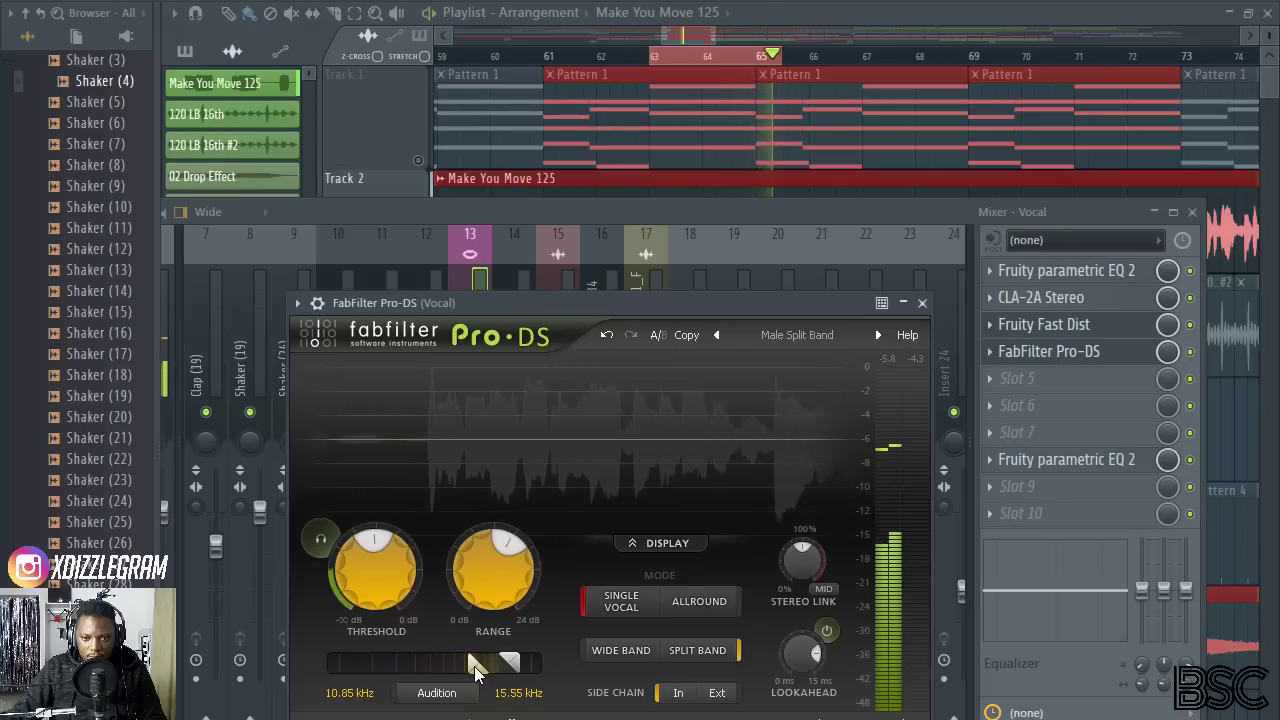
drag(475, 667, 483, 667)
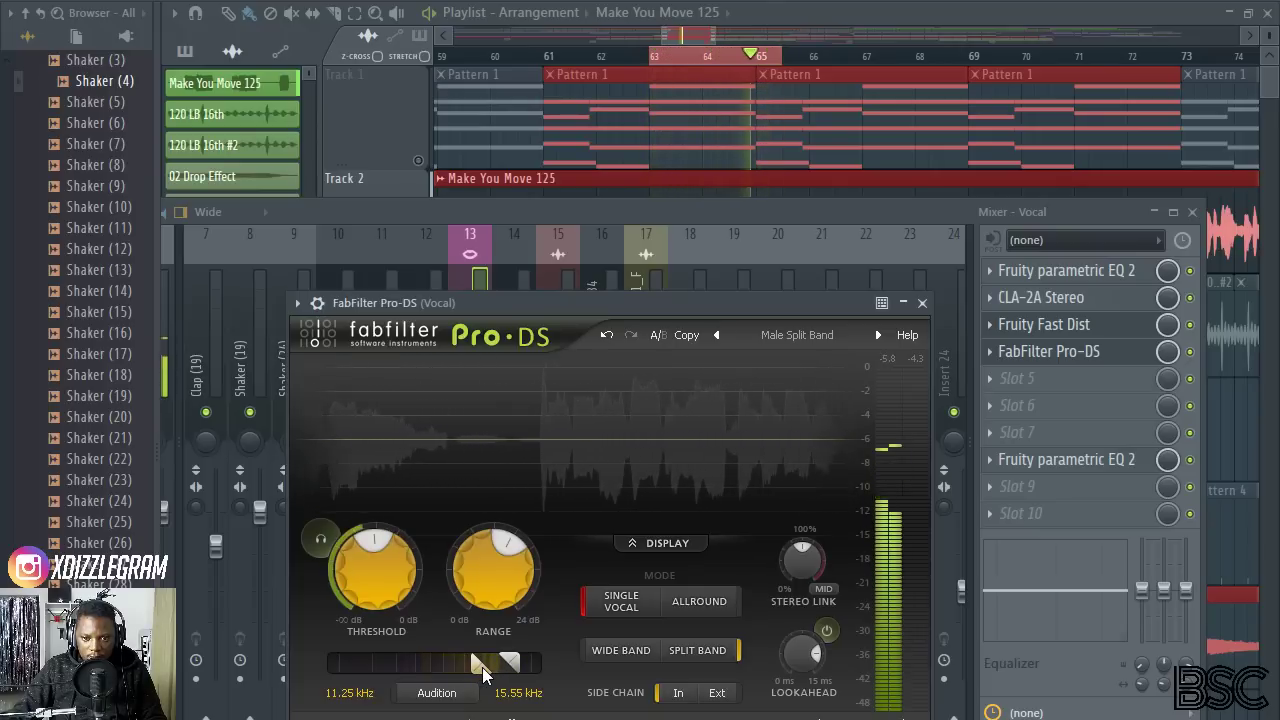
click(922, 302)
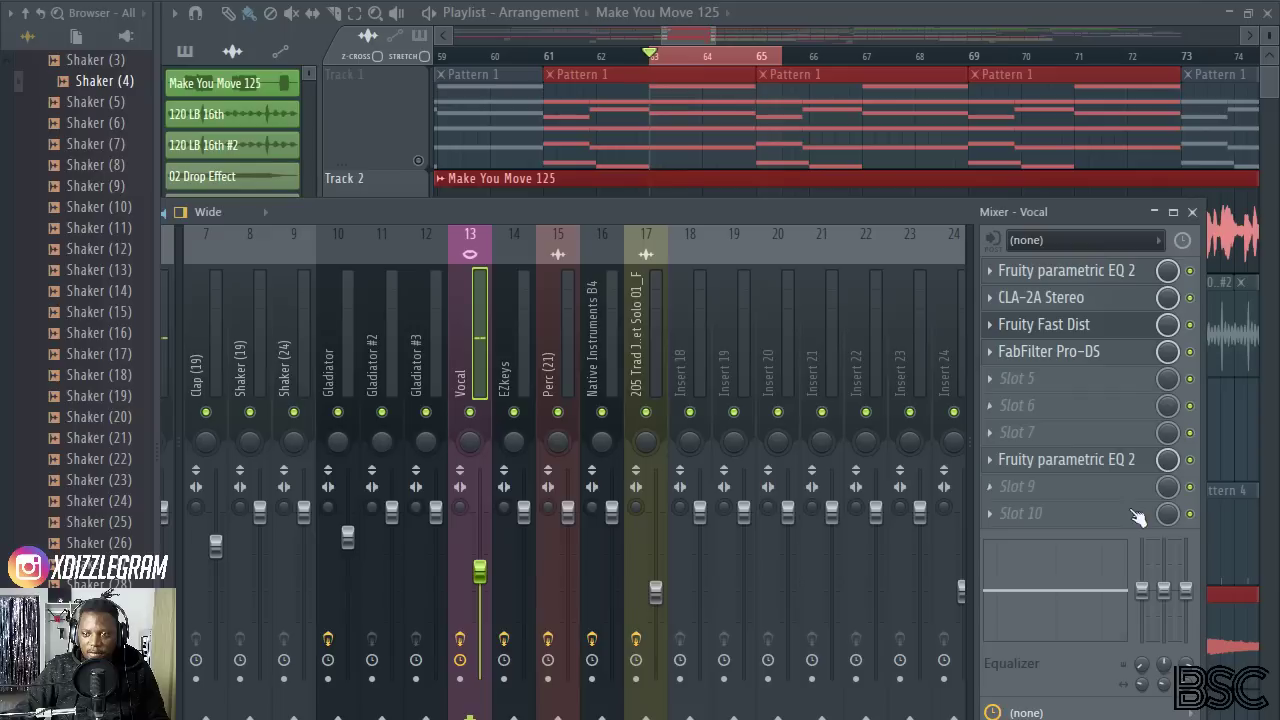
Delete the Fruity parametric EQ 2 in the Vocal insert's eighth slot, and shift the mixer window slightly
click(995, 465)
click(1015, 472)
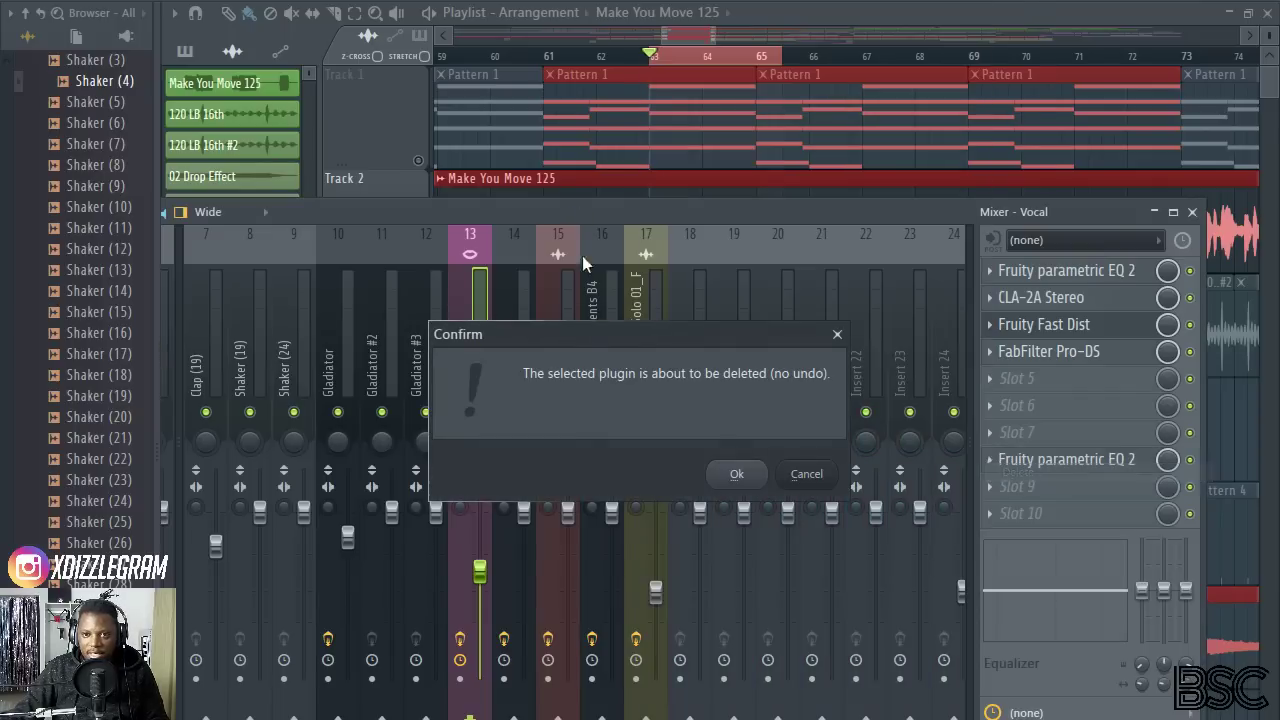
click(737, 475)
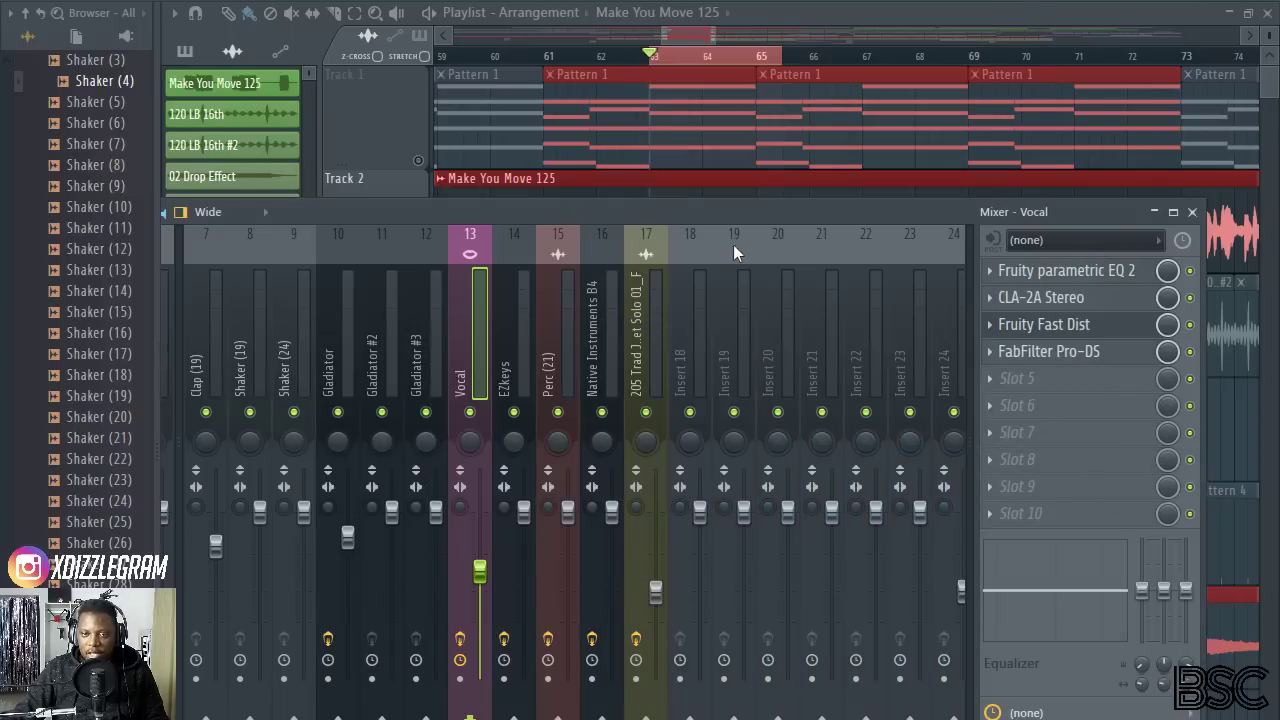
drag(760, 211, 737, 203)
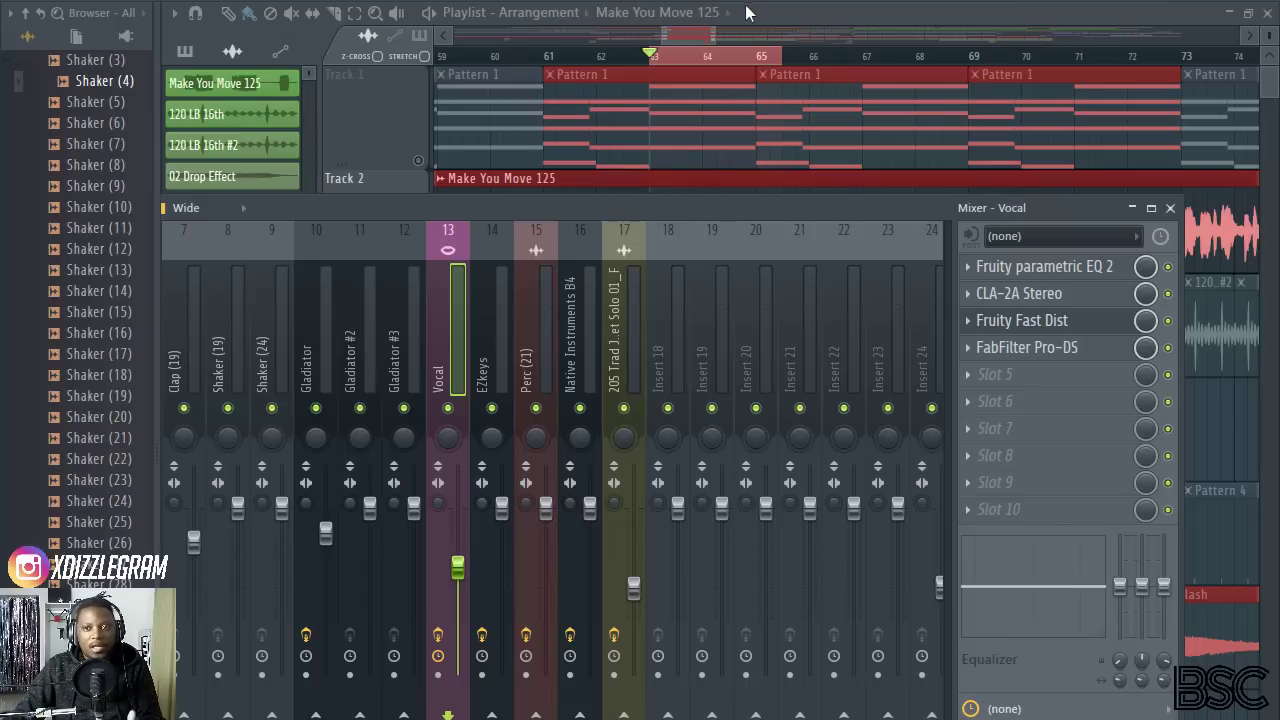
Check the playlist with the mixer hidden, and review the CLA-2A Stereo settings on the Vocal insert
key(F9)
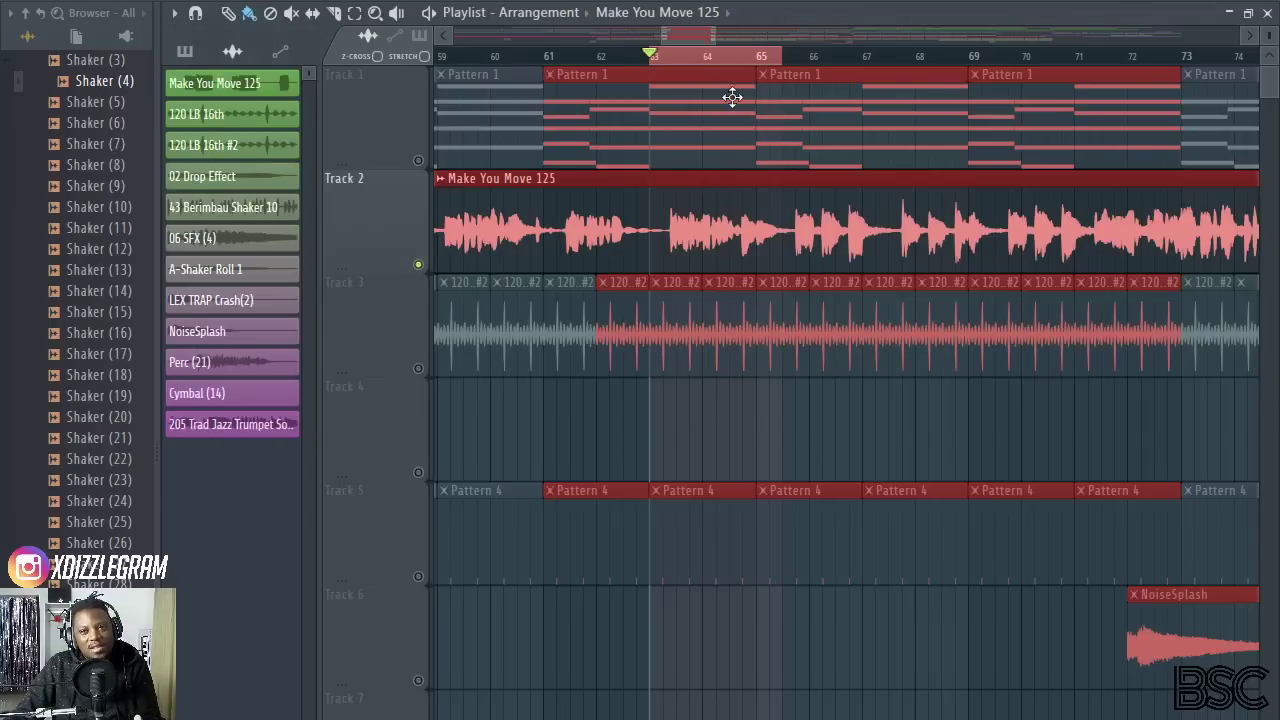
key(F9)
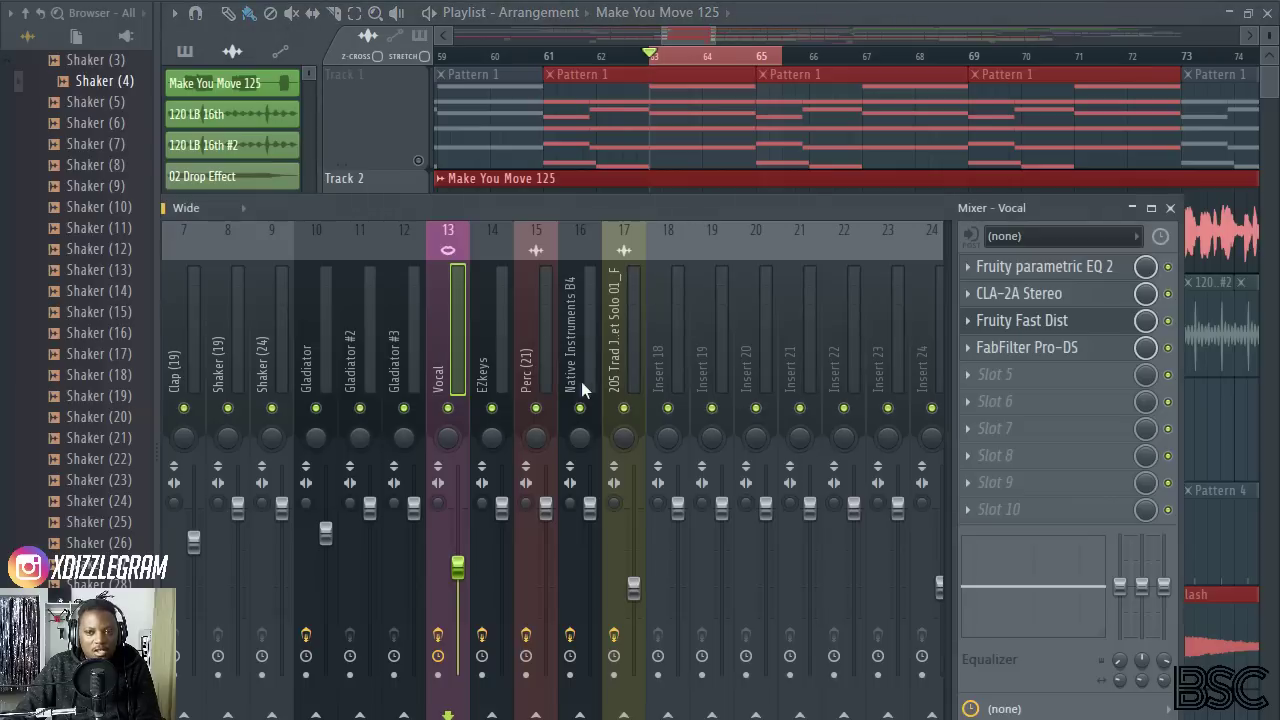
click(1055, 294)
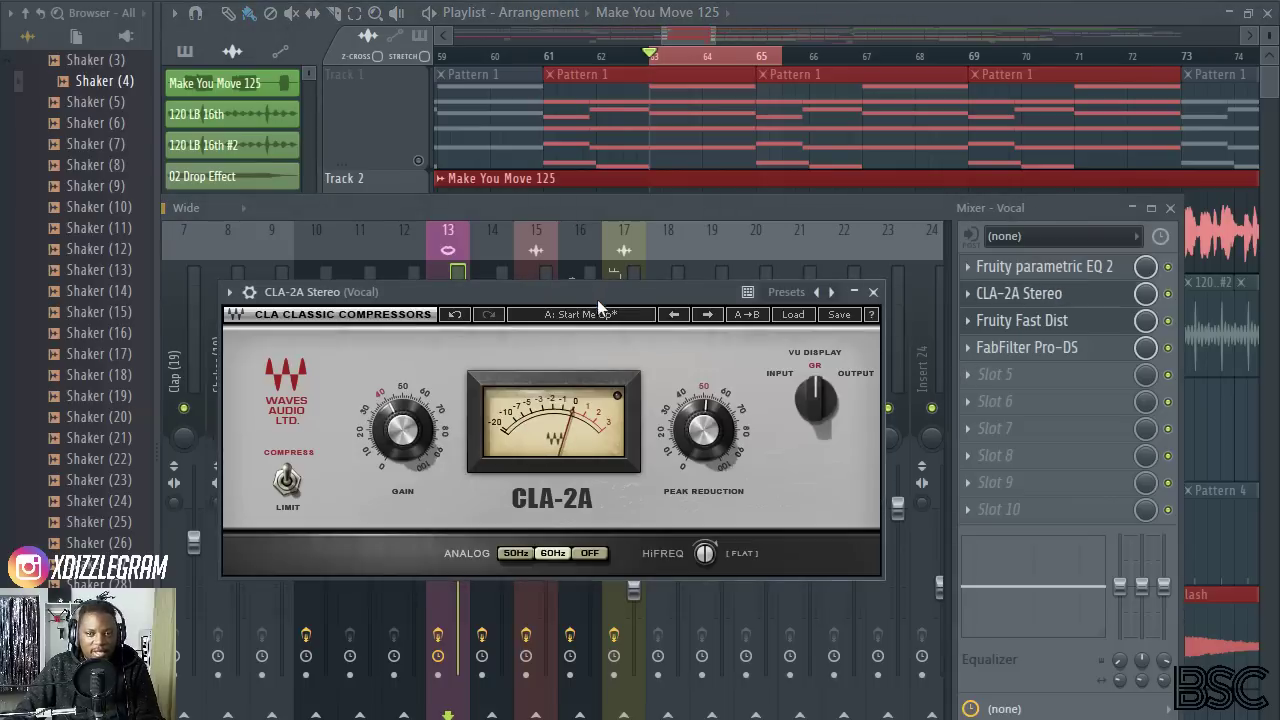
click(875, 292)
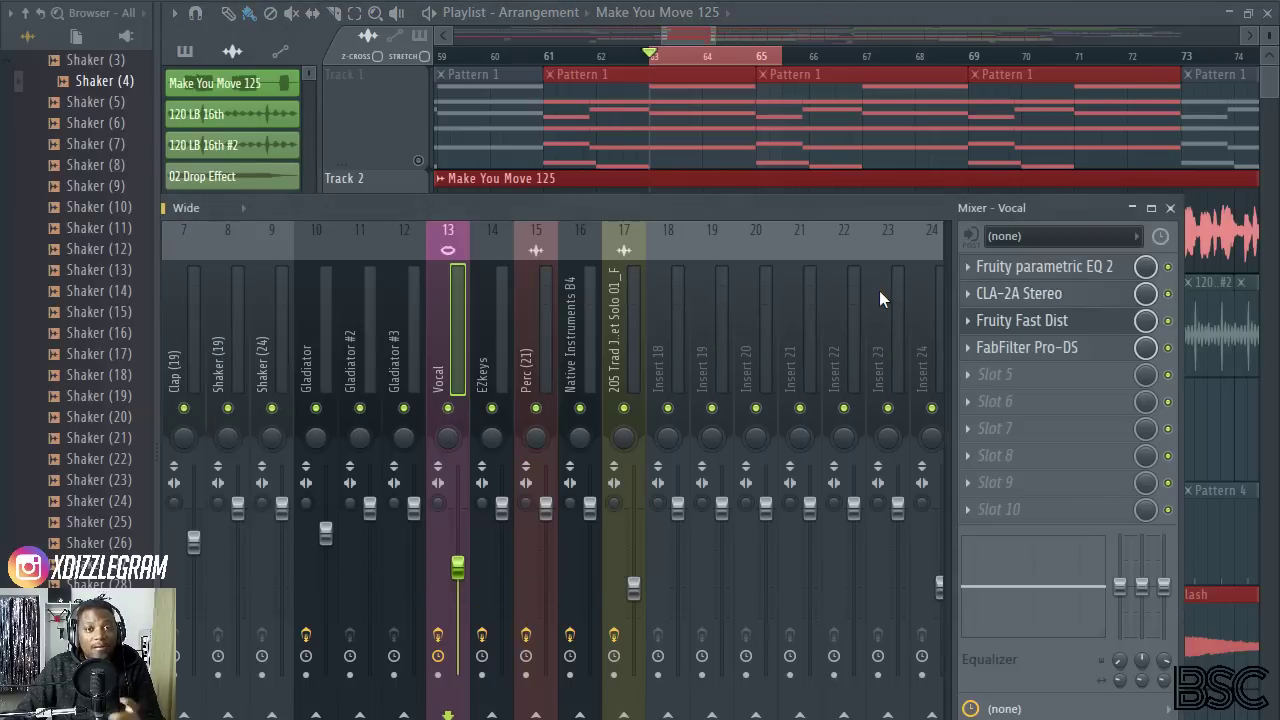